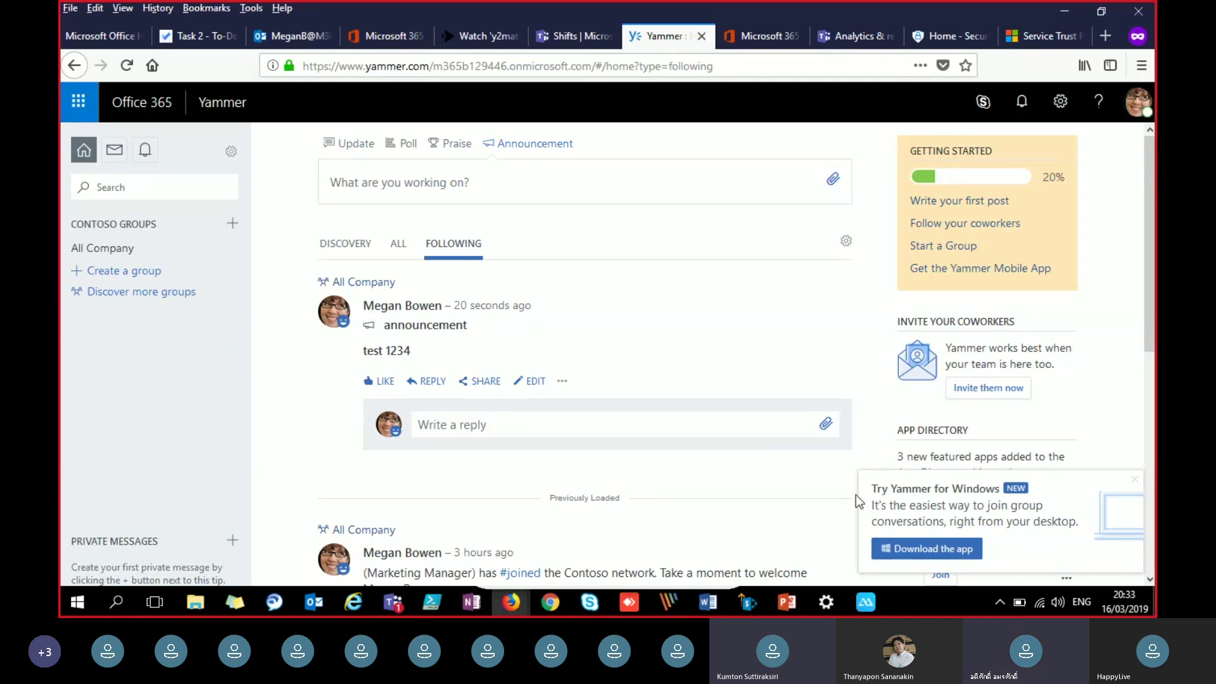
# Step: Switch between the slide deck, the Yammer page and the Teams meeting window
pyautogui.click(788, 603)
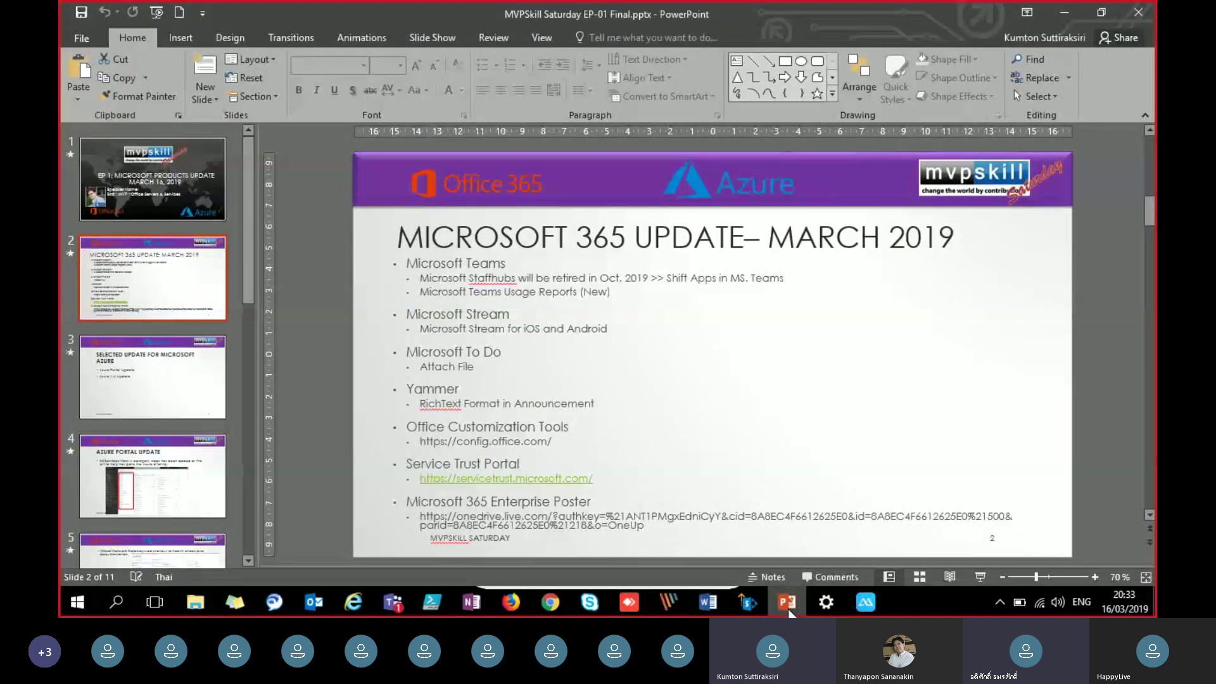
pyautogui.click(788, 605)
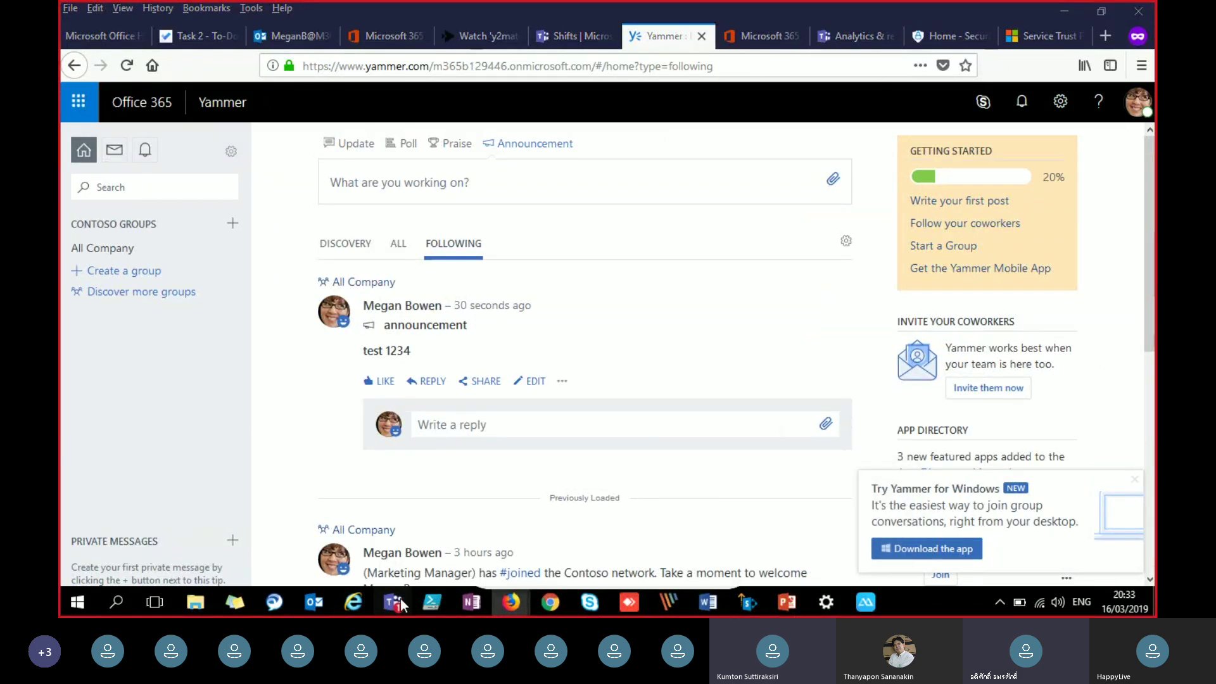
pyautogui.moveTo(393, 601)
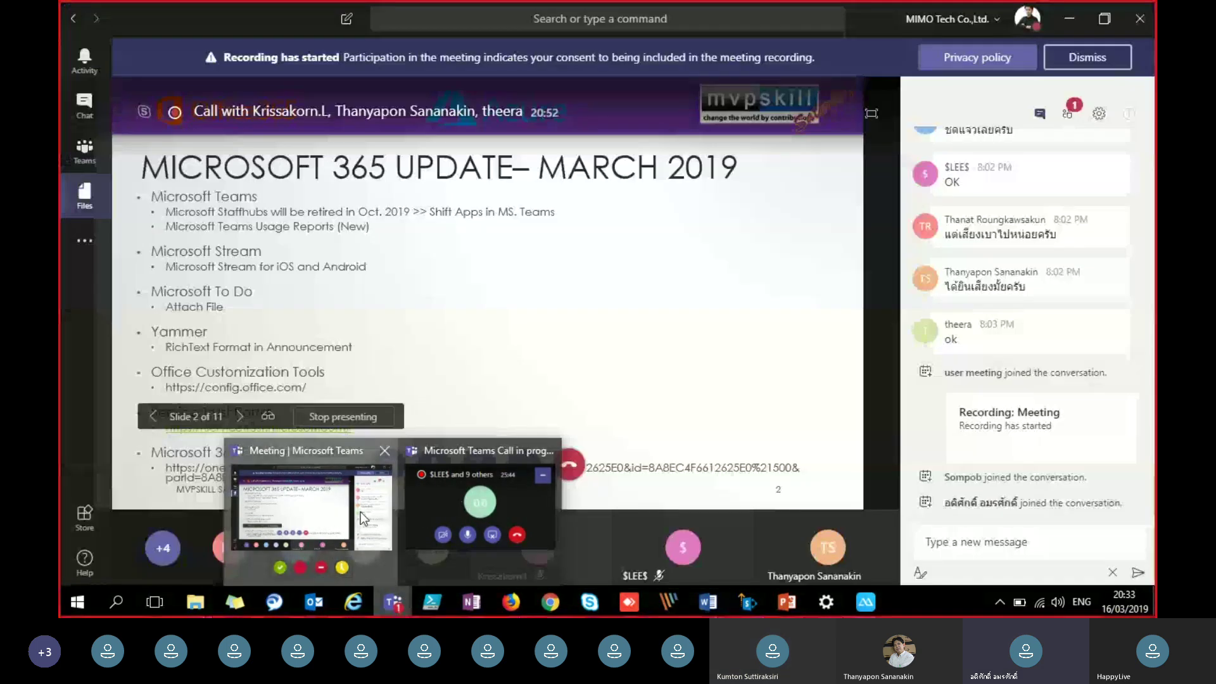
pyautogui.click(364, 512)
pyautogui.click(1070, 346)
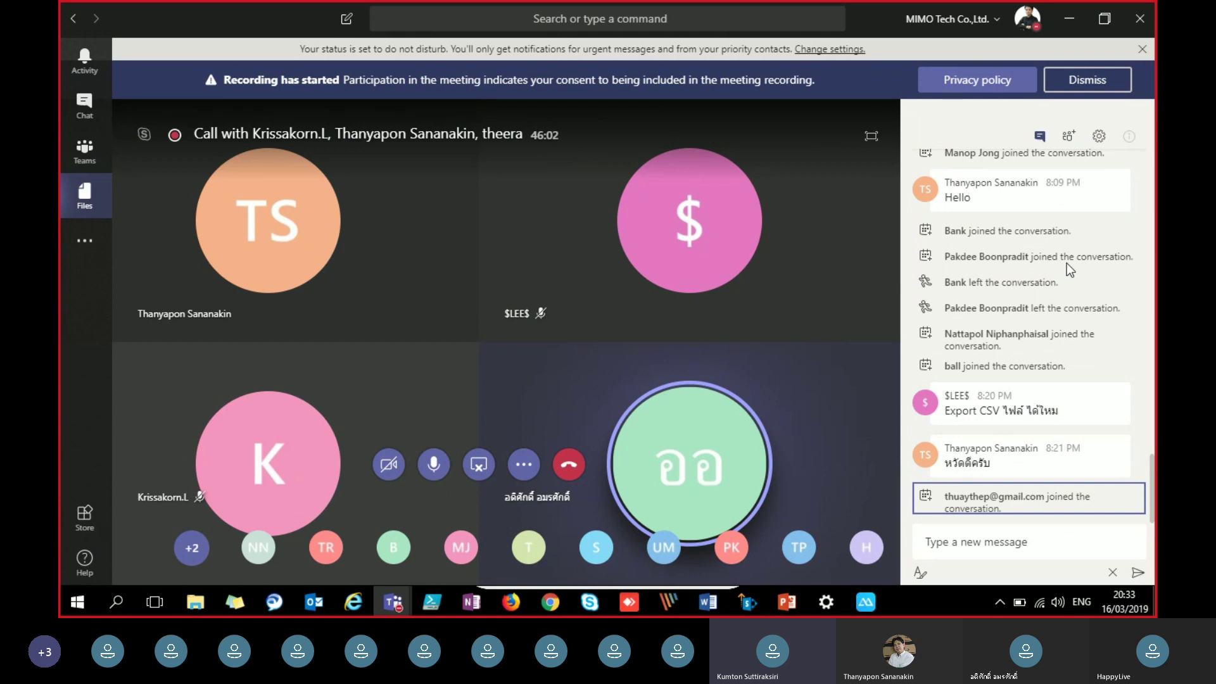
# Step: Minimize the Teams call and select the config.office.com link on slide 2
pyautogui.click(1071, 21)
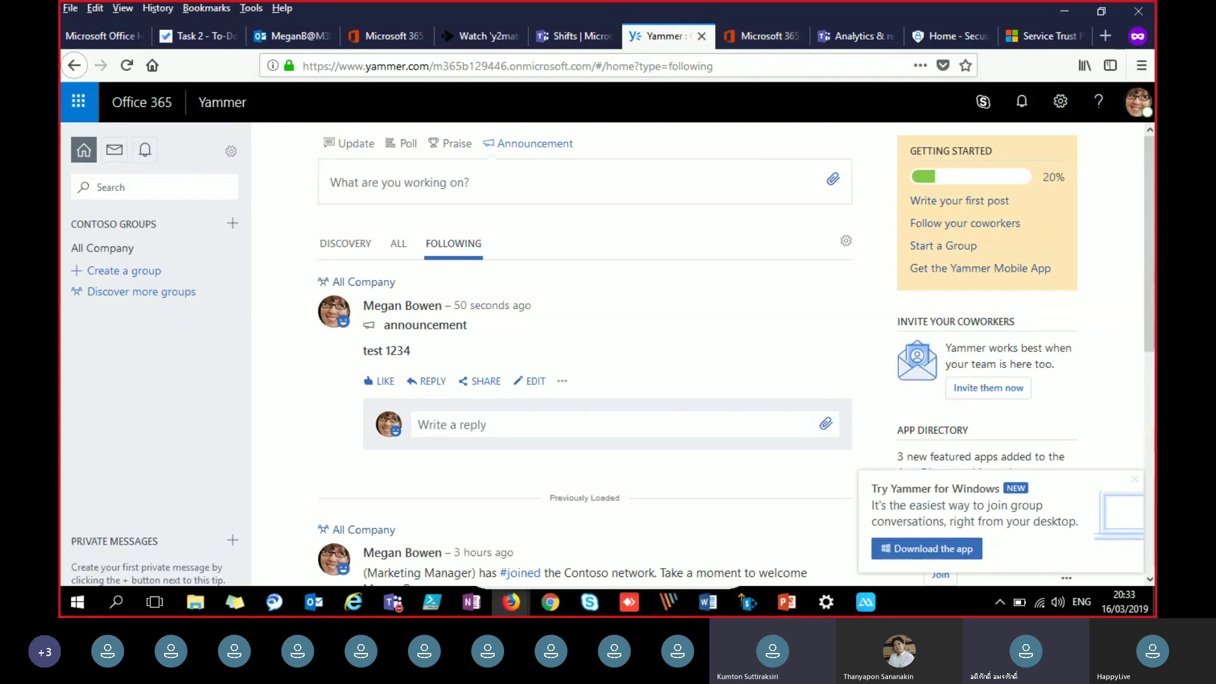
pyautogui.click(799, 604)
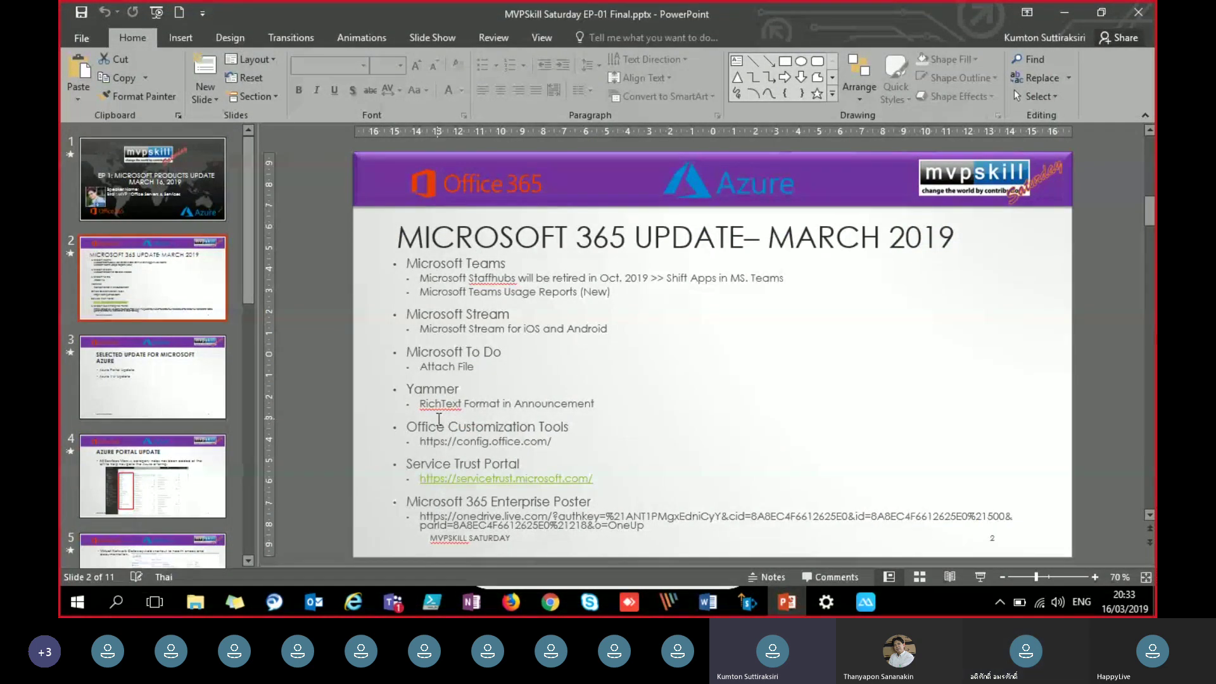
pyautogui.moveTo(562, 442); pyautogui.dragTo(430, 443)
pyautogui.hotkey('ctrl', 'c')
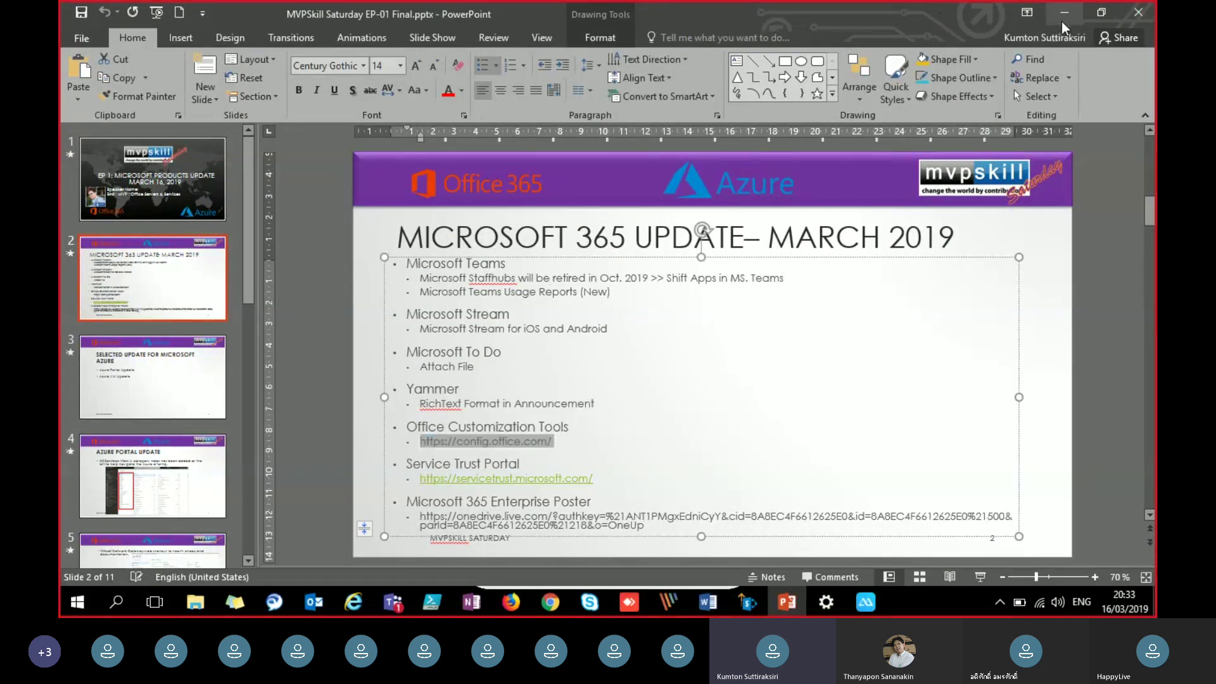
pyautogui.click(1063, 24)
pyautogui.click(951, 37)
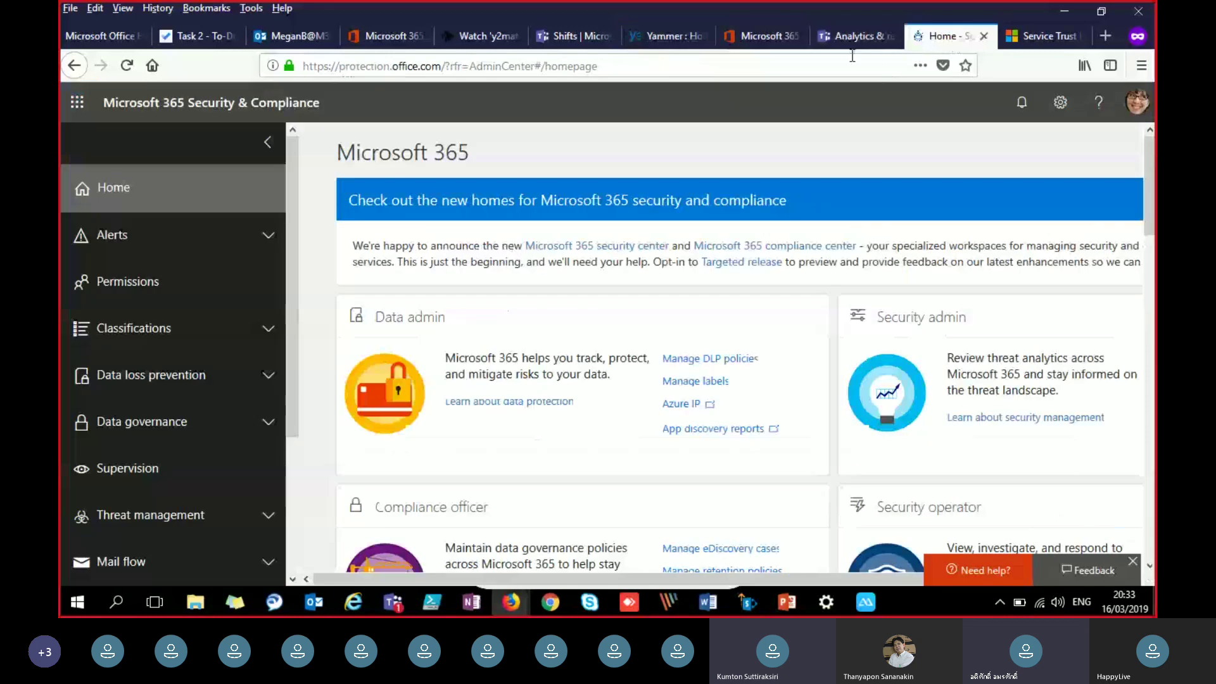
pyautogui.click(1100, 43)
pyautogui.hotkey('ctrl', 'v')
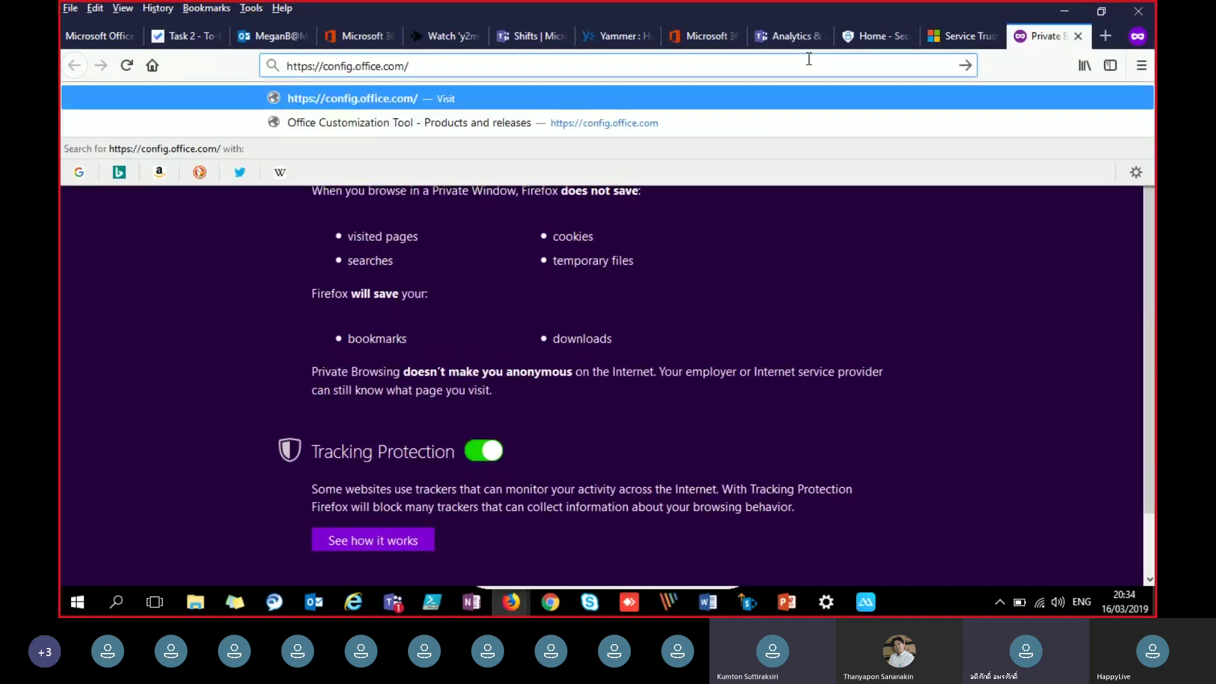
pyautogui.press('Return')
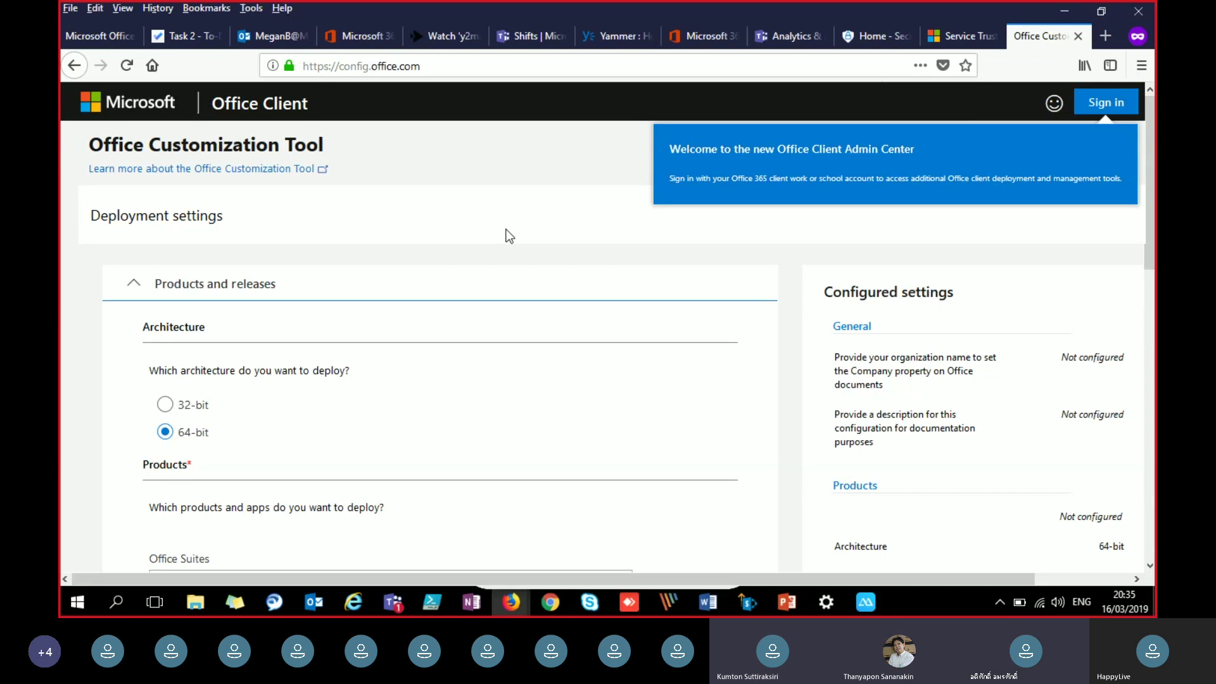
# Step: Dismiss the welcome message and expand the Products and releases section
pyautogui.click(505, 278)
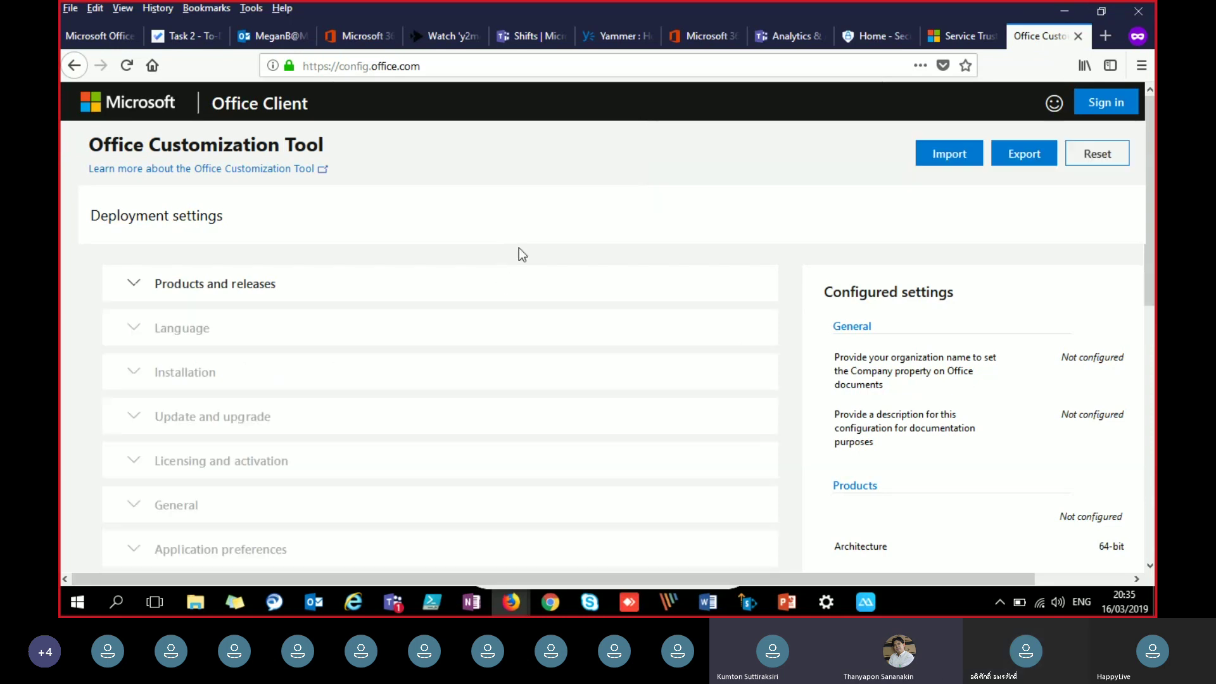
pyautogui.click(486, 290)
pyautogui.scroll(-3, 483, 284)
pyautogui.scroll(3, 290, 337)
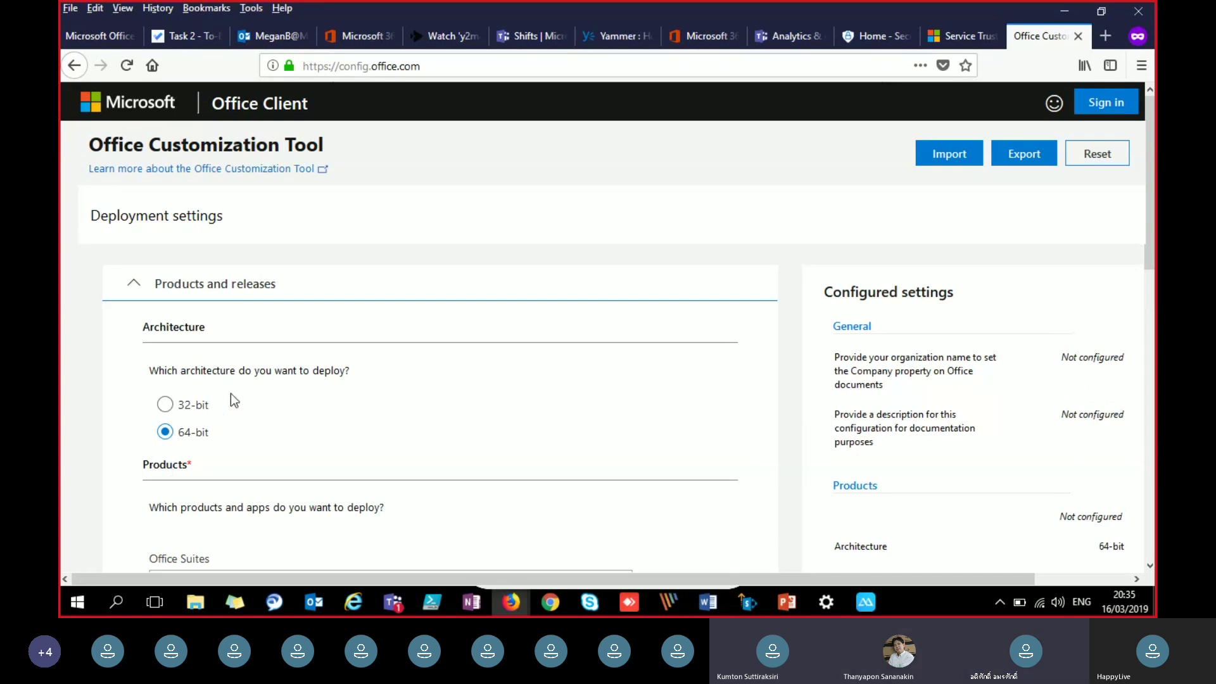
pyautogui.scroll(-3, 232, 401)
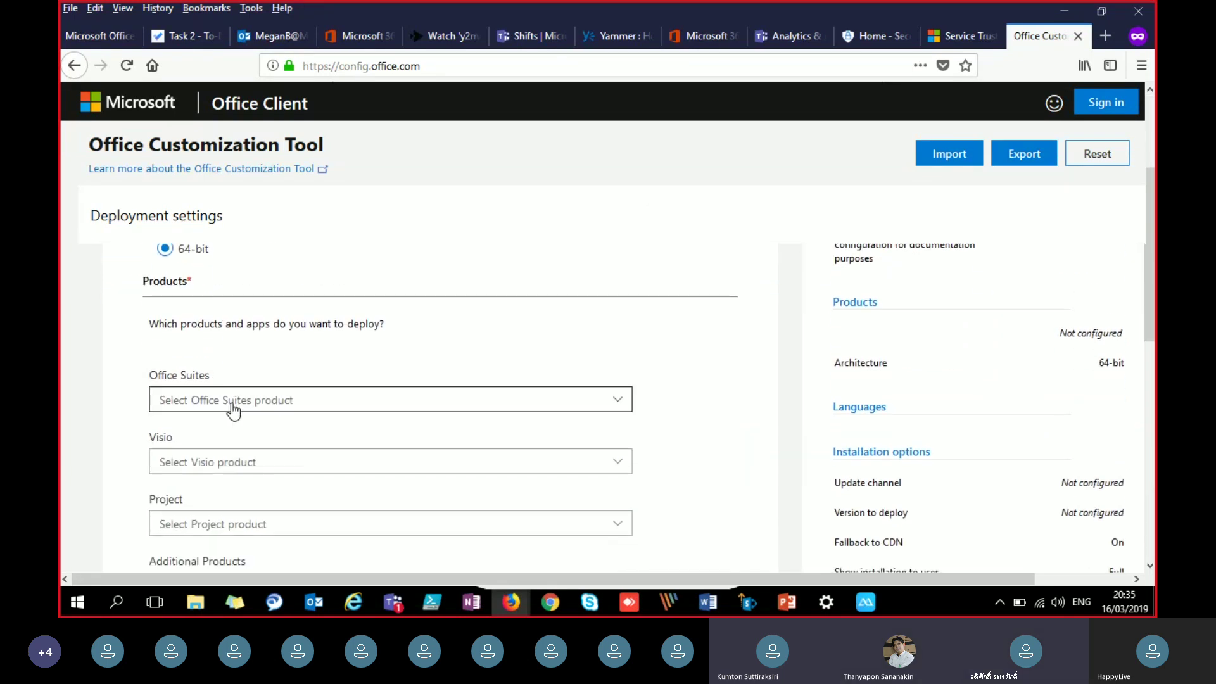
# Step: Pick Office 365 Business from the Office Suites list
pyautogui.click(253, 405)
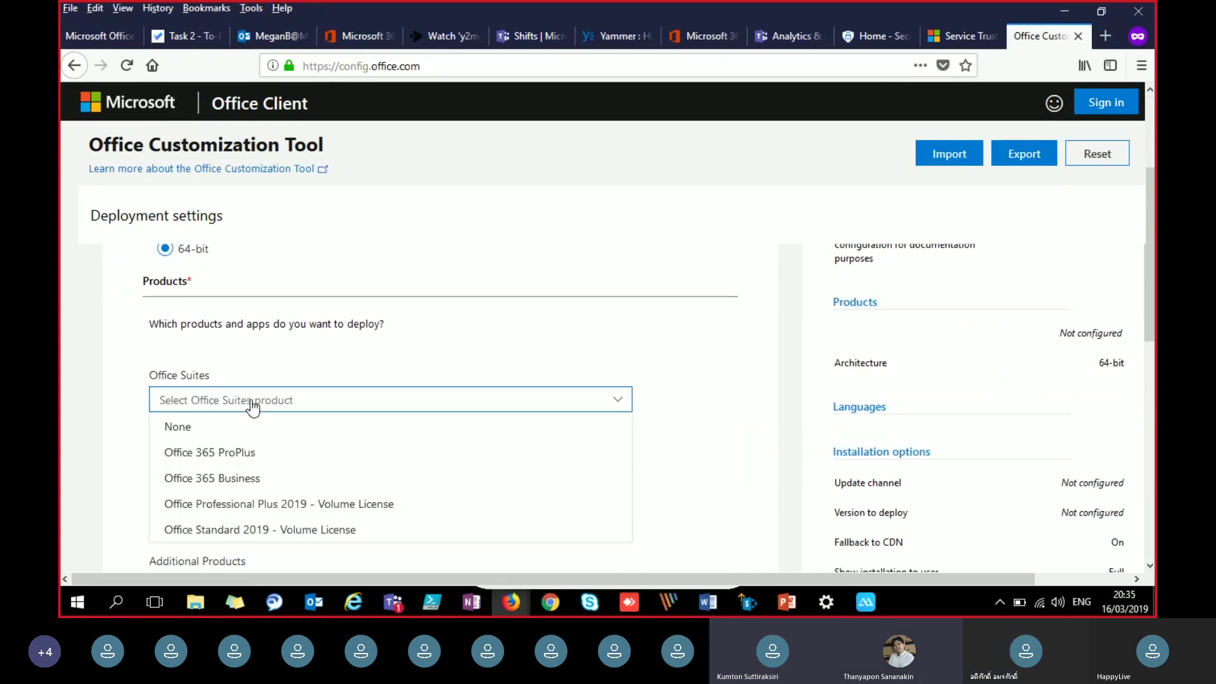
pyautogui.click(305, 475)
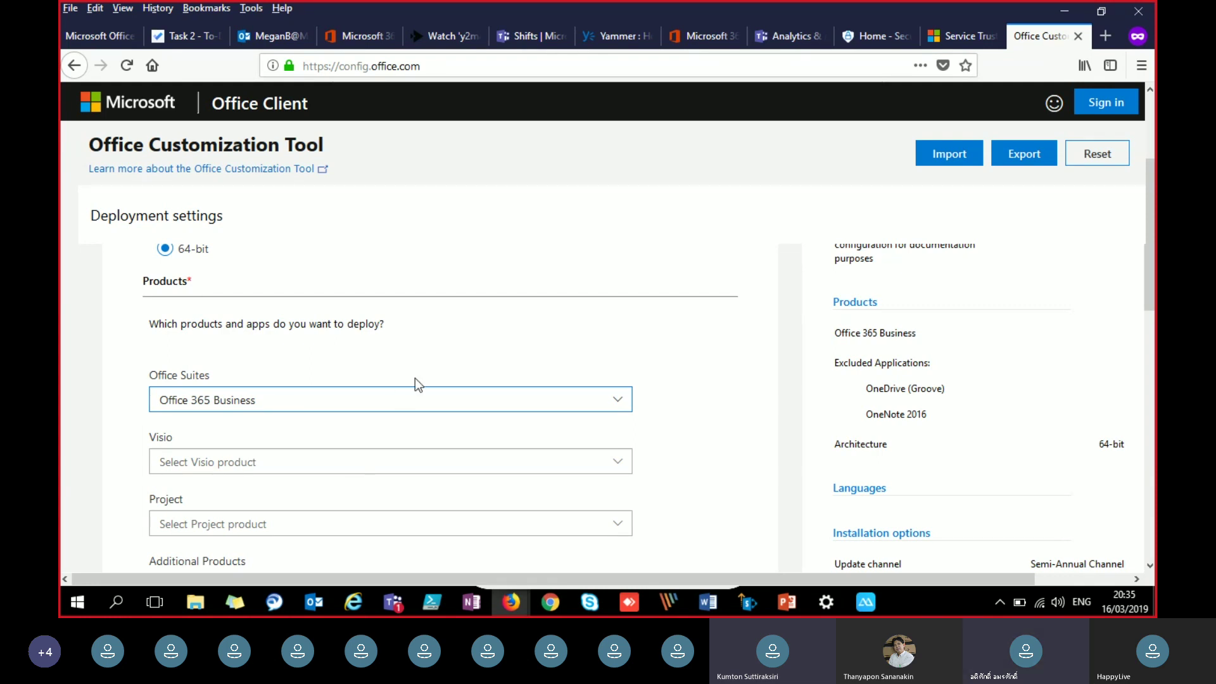
pyautogui.scroll(2, 416, 378)
pyautogui.scroll(-1, 416, 378)
pyautogui.click(401, 408)
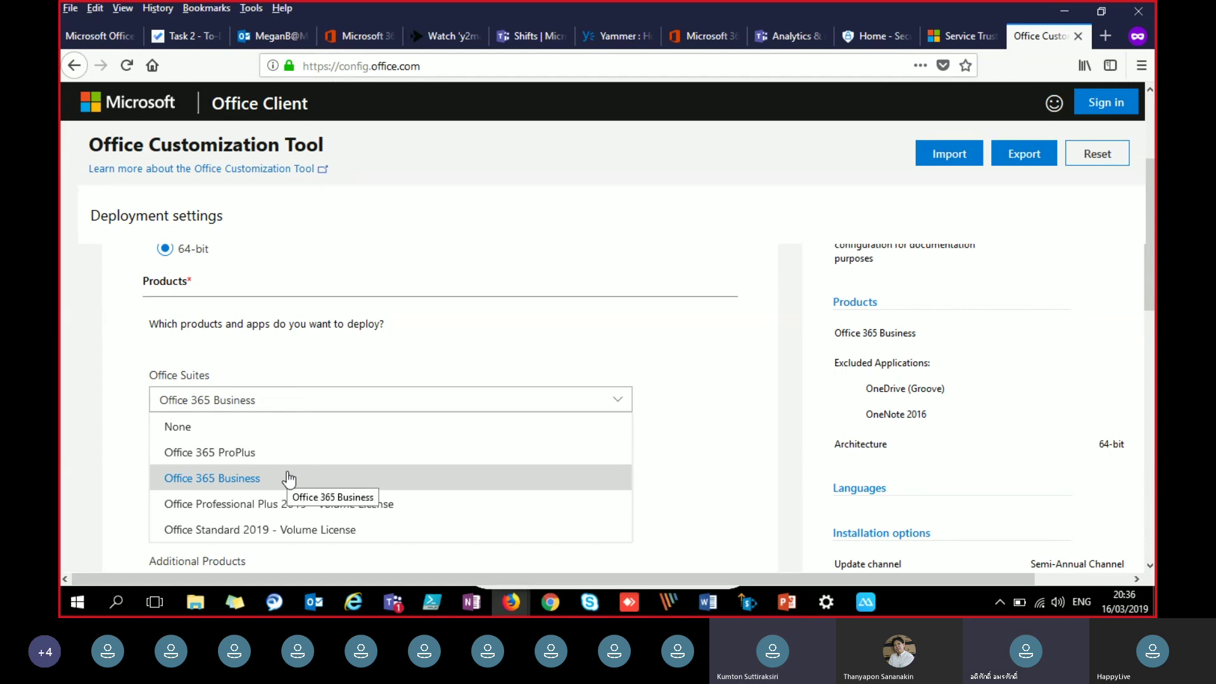
# Step: Keep Office 365 Business and leave the Visio product unset
pyautogui.click(288, 478)
pyautogui.click(389, 460)
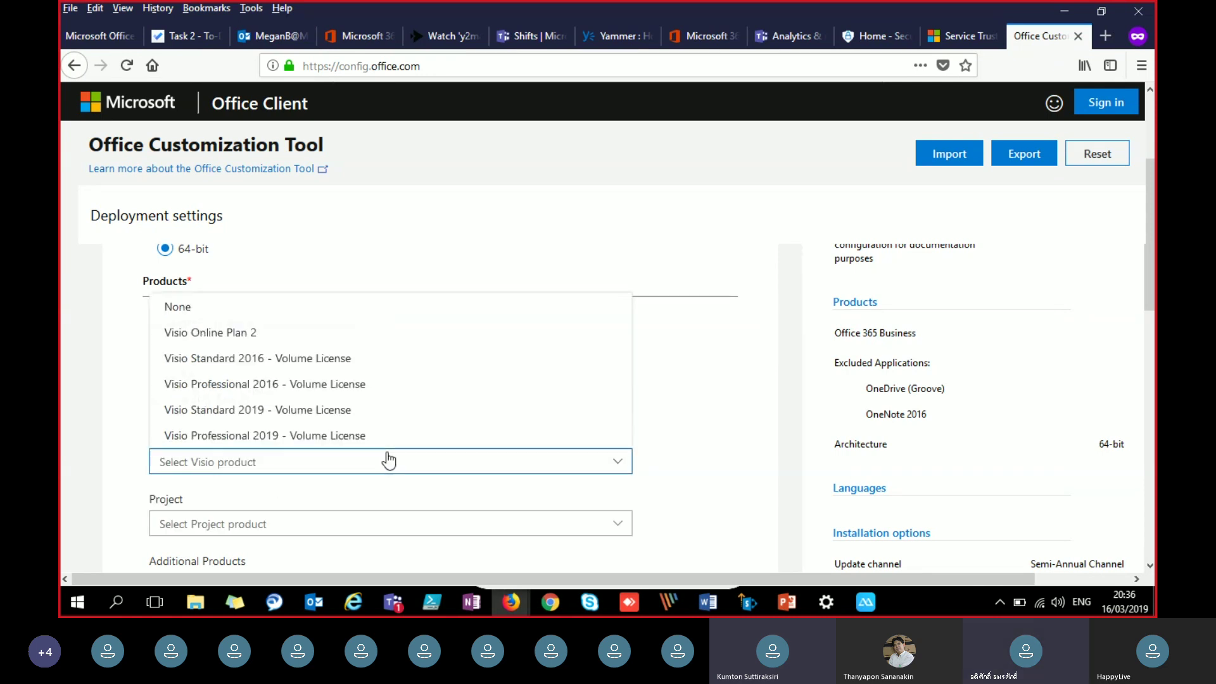
pyautogui.click(389, 460)
pyautogui.scroll(-3, 578, 477)
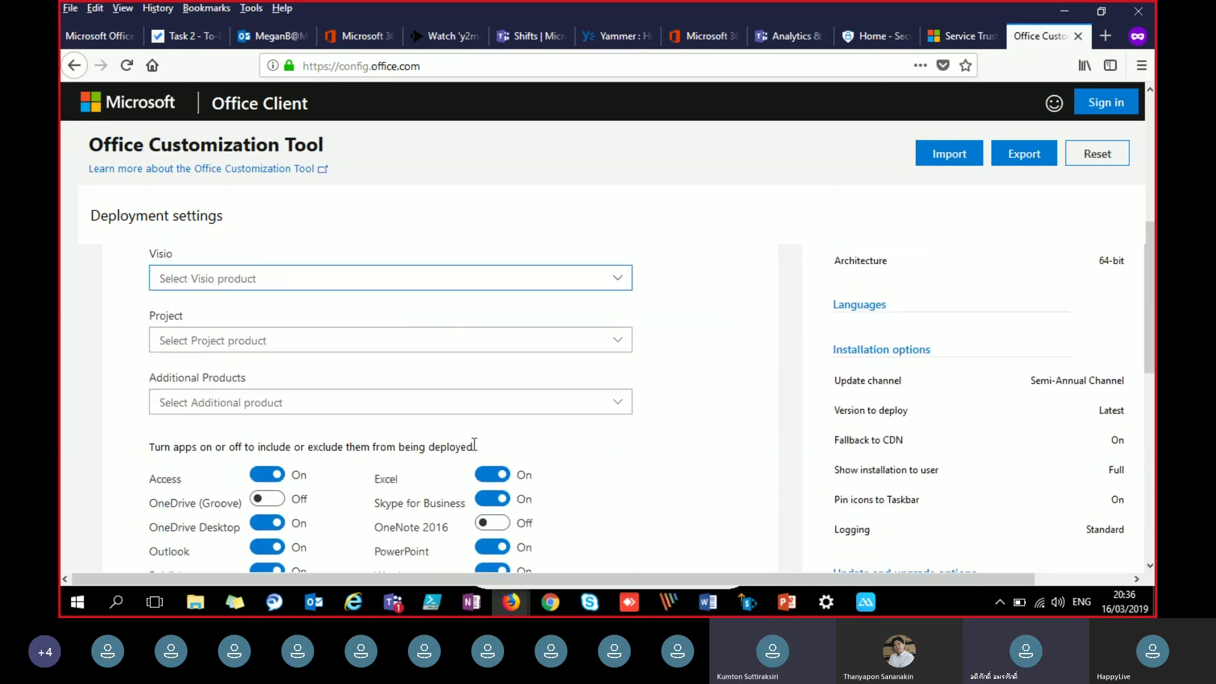
pyautogui.scroll(-3, 499, 440)
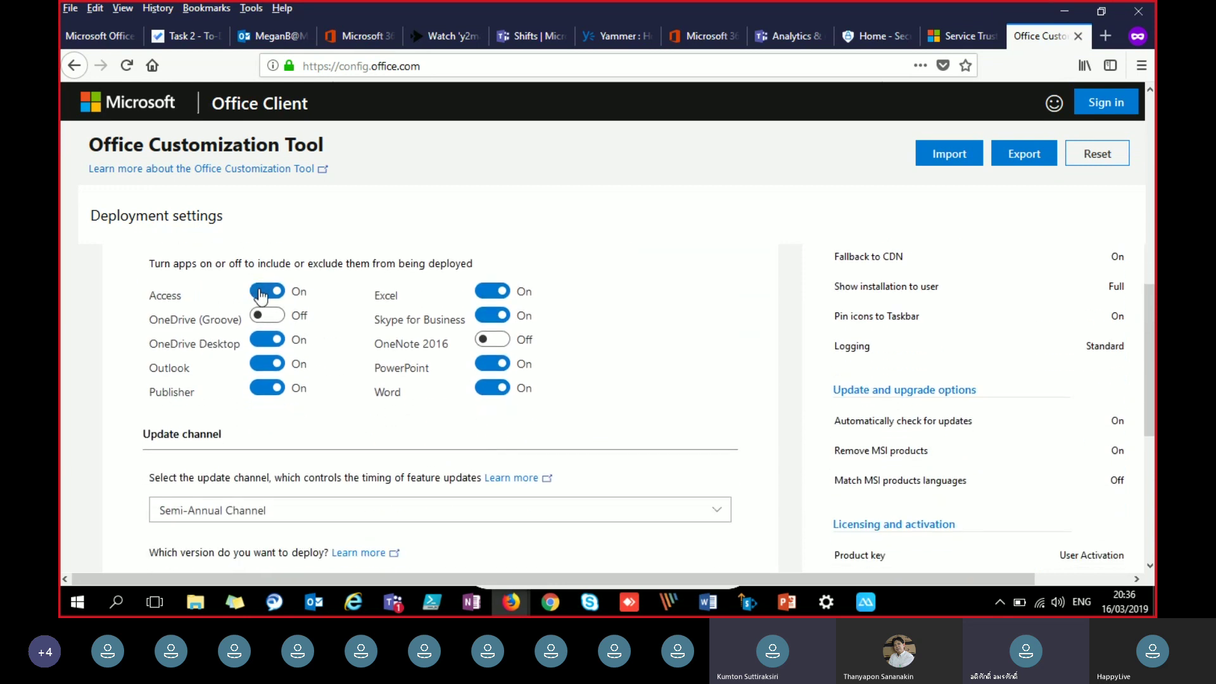
# Step: Switch Access, Publisher and Skype for Business to Off
pyautogui.click(262, 292)
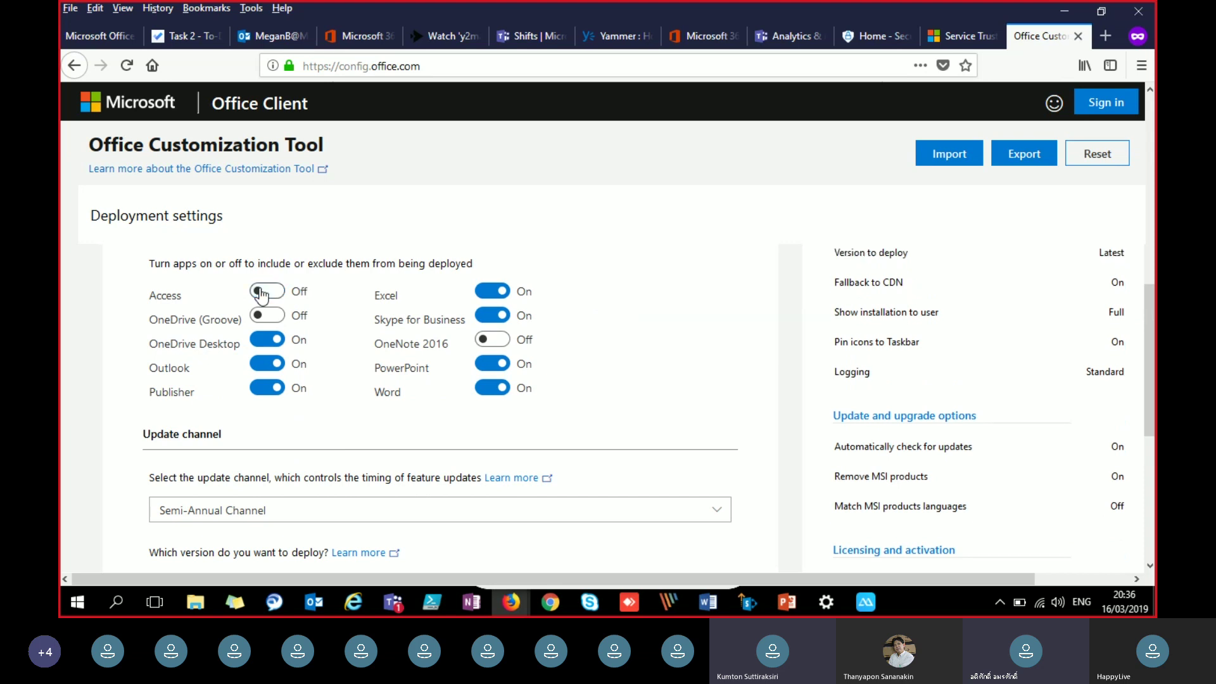
pyautogui.click(266, 388)
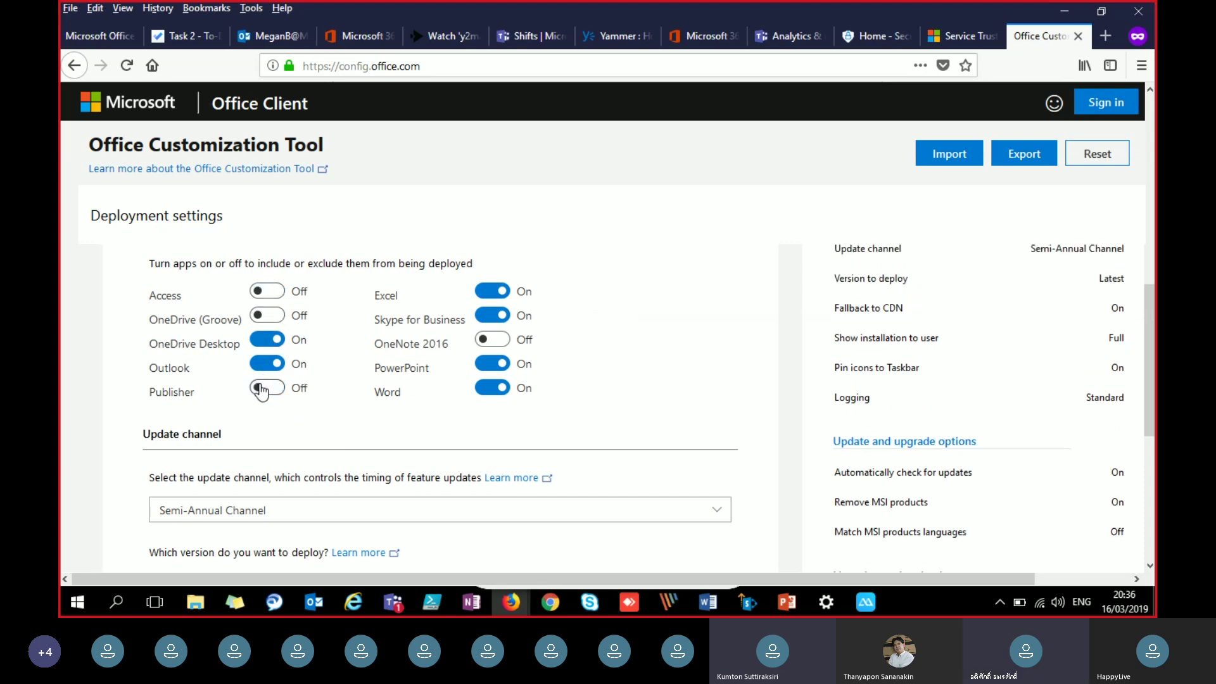
pyautogui.click(487, 317)
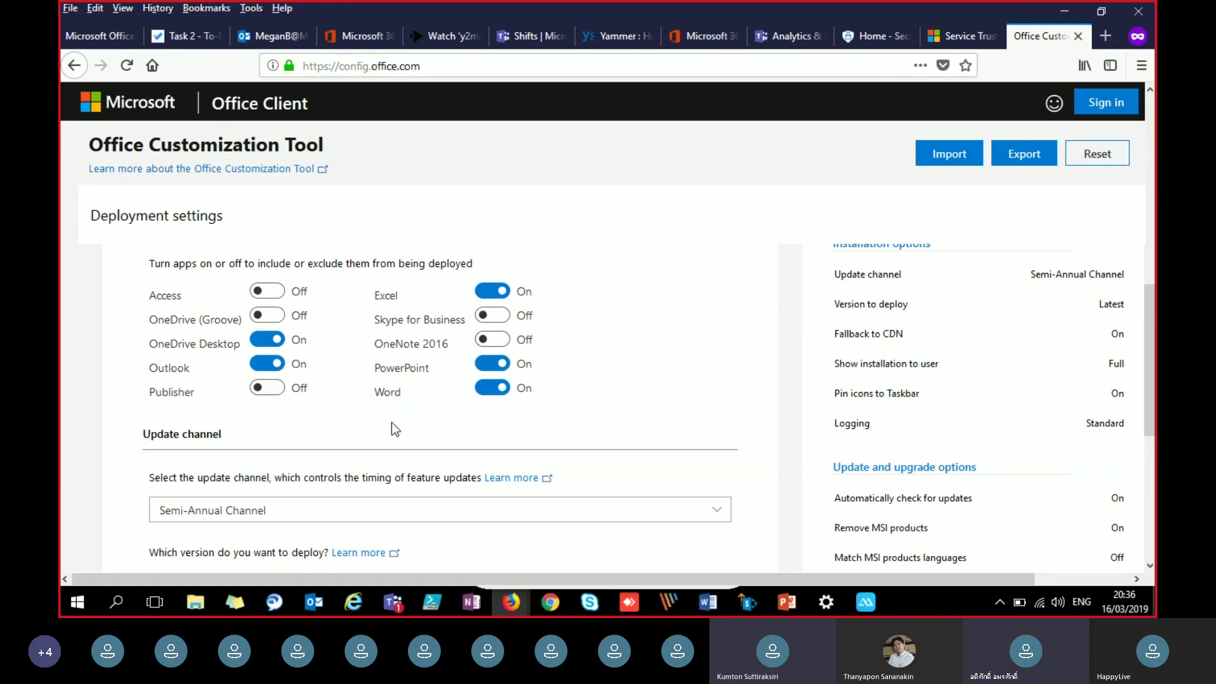
pyautogui.scroll(-3, 392, 423)
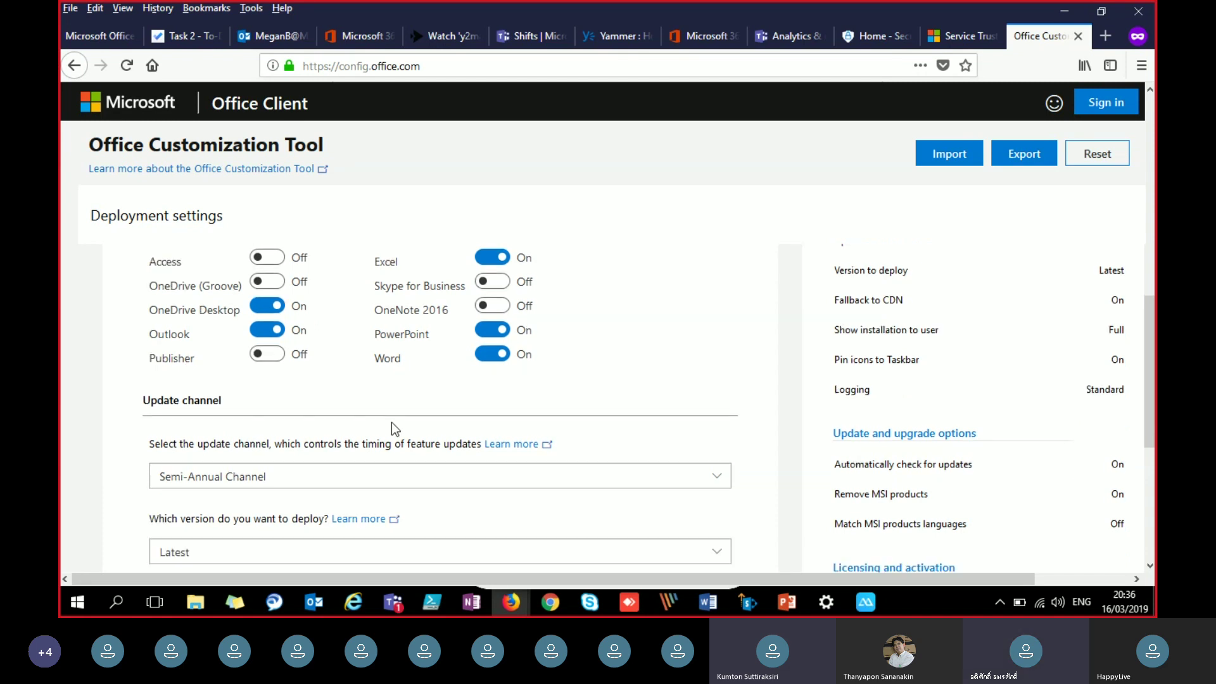
pyautogui.click(651, 331)
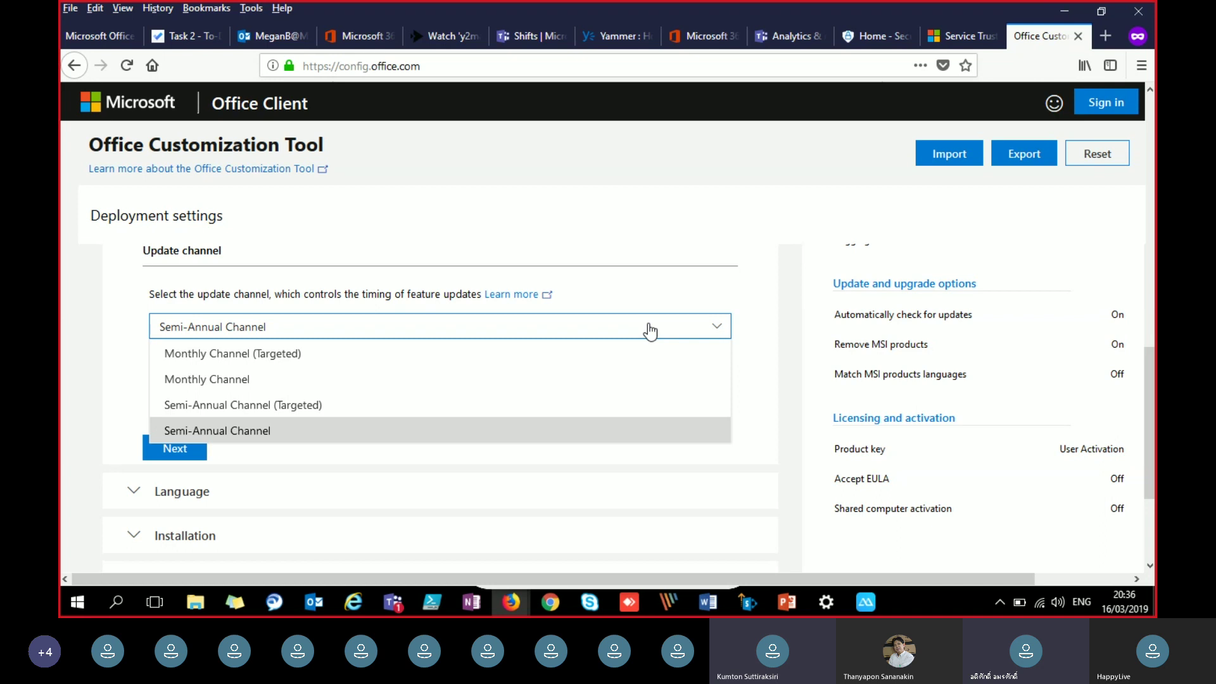
# Step: Keep the Semi-Annual Channel and select version 1808 10730.20304 to deploy
pyautogui.click(700, 298)
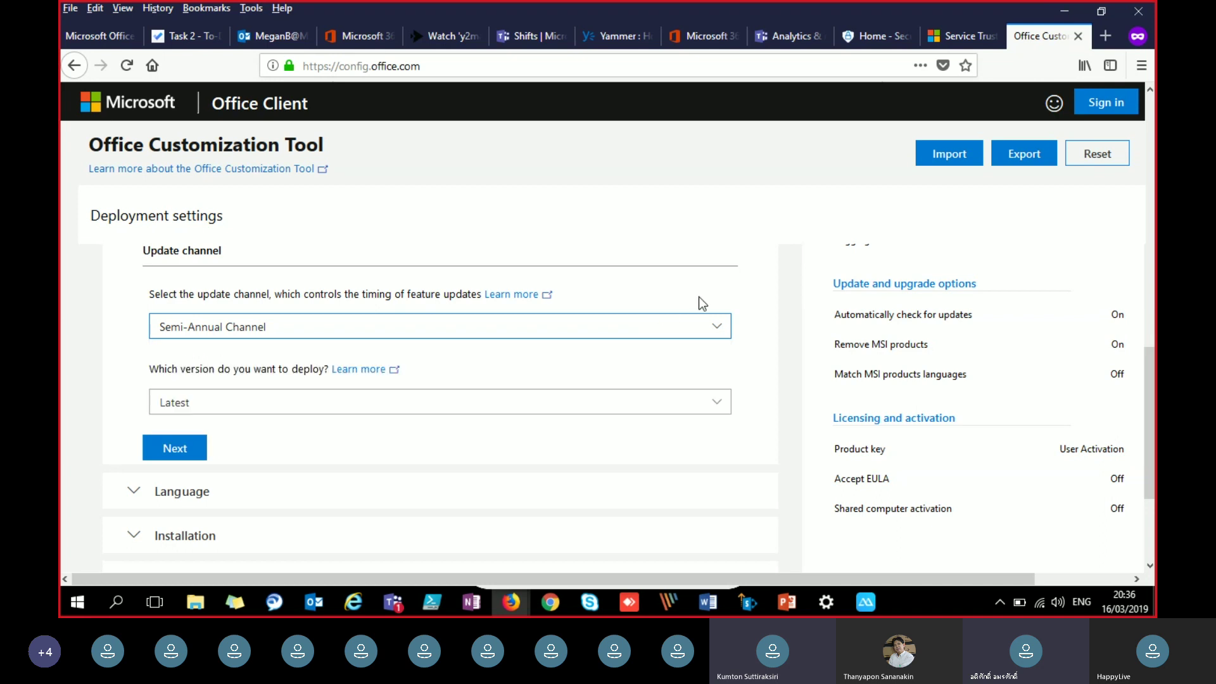
pyautogui.click(320, 409)
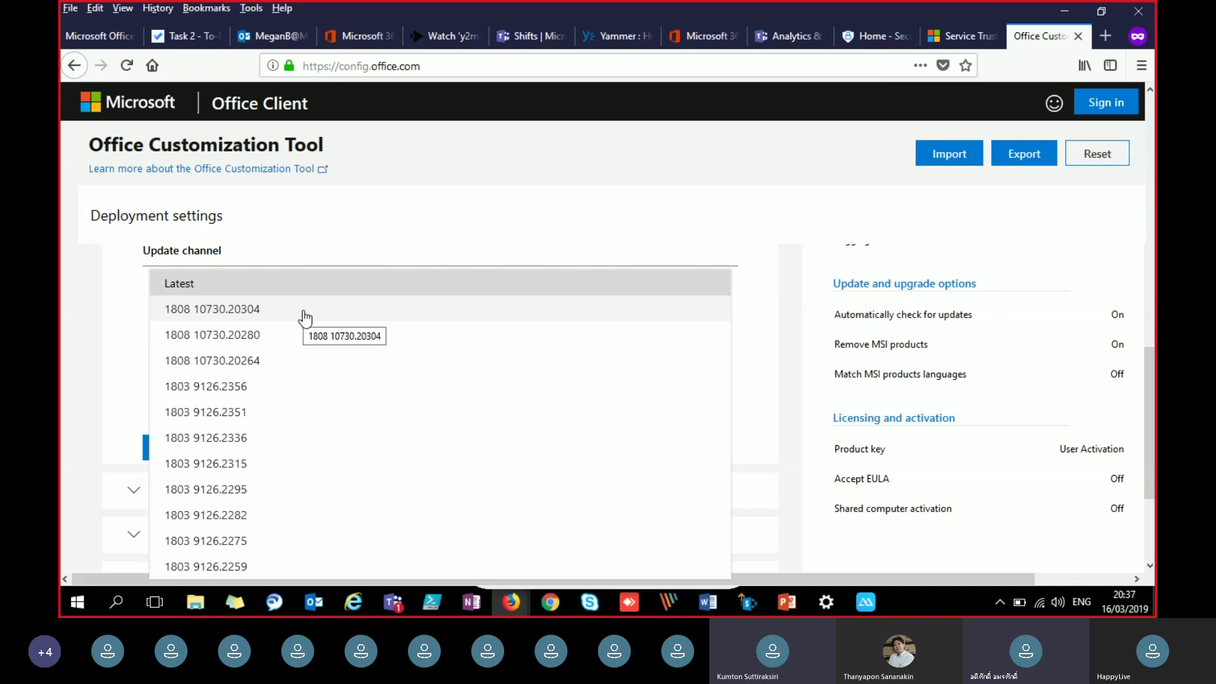
pyautogui.click(212, 310)
pyautogui.scroll(-3, 150, 322)
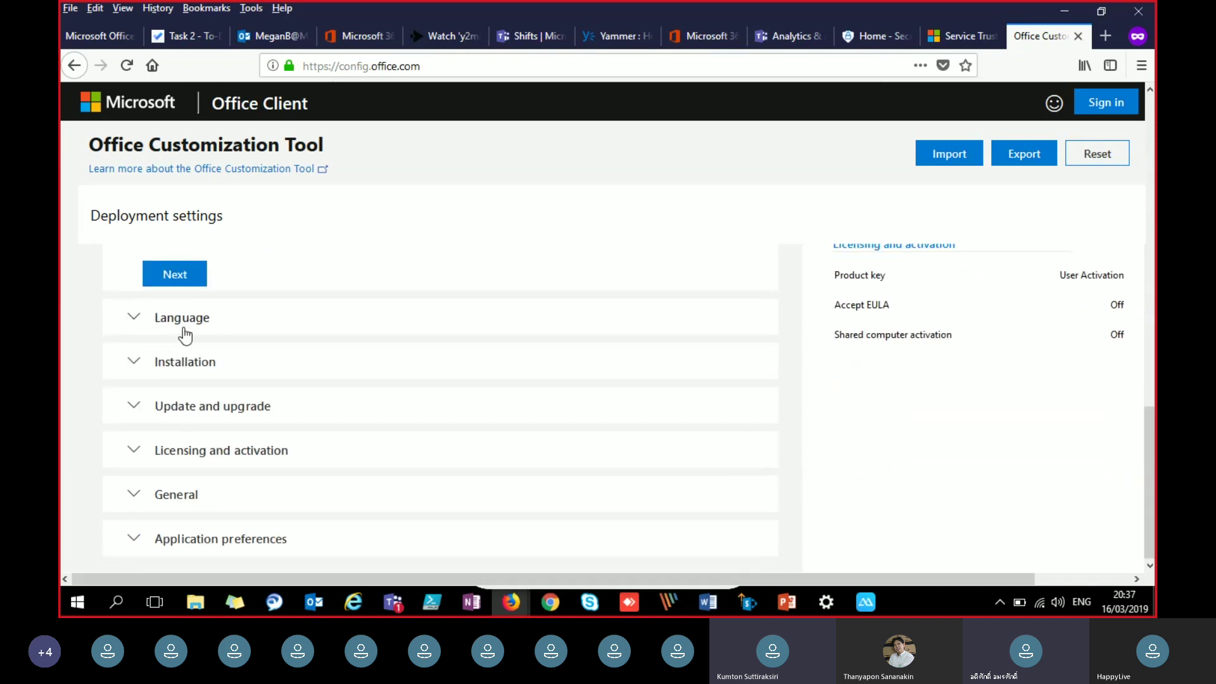
# Step: Expand Language settings and browse the primary language list without choosing one
pyautogui.click(184, 333)
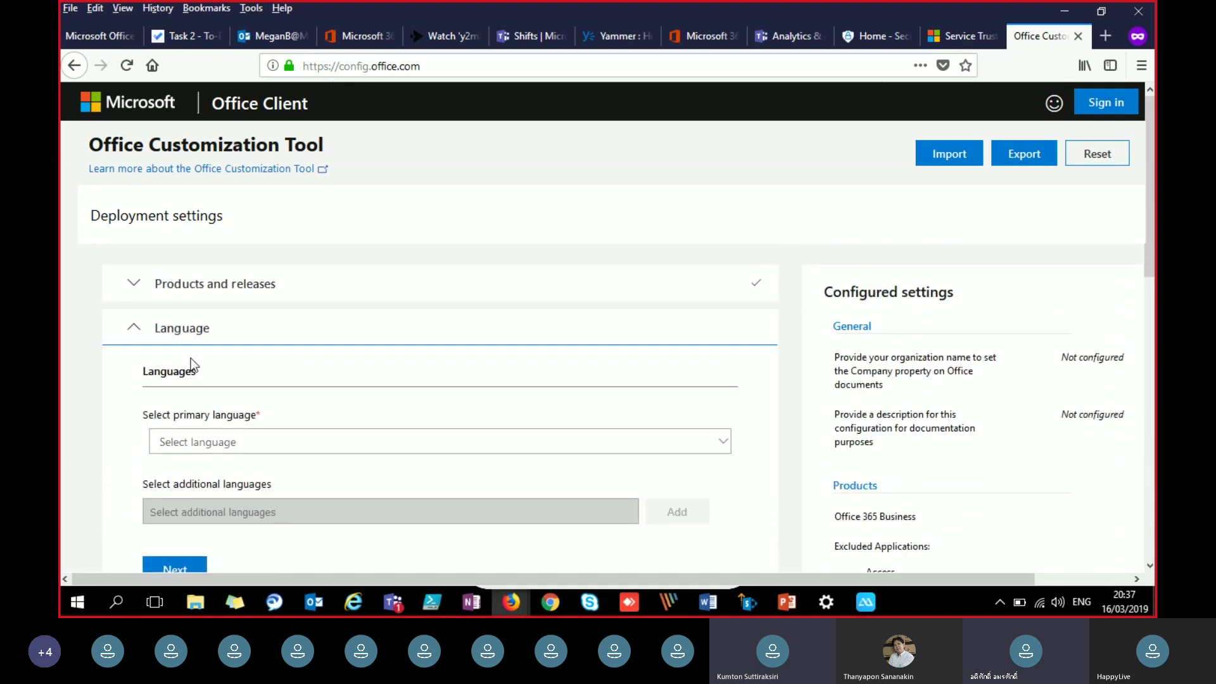
pyautogui.click(217, 447)
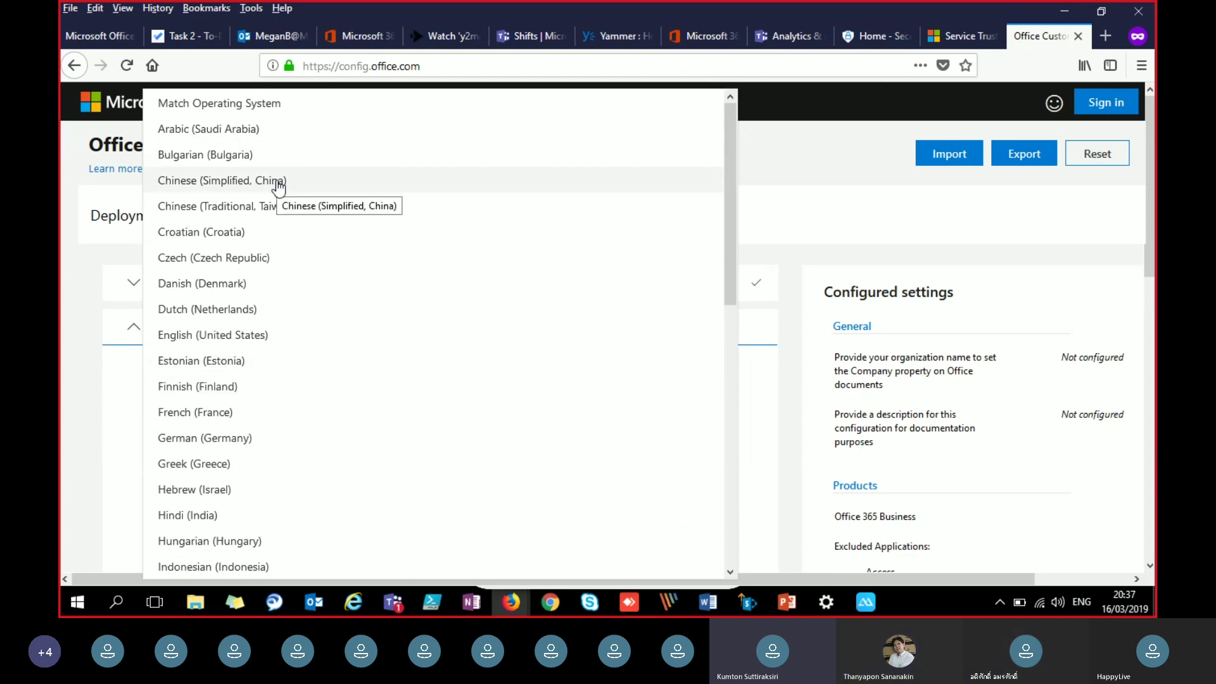
pyautogui.click(71, 410)
pyautogui.scroll(-5, 86, 397)
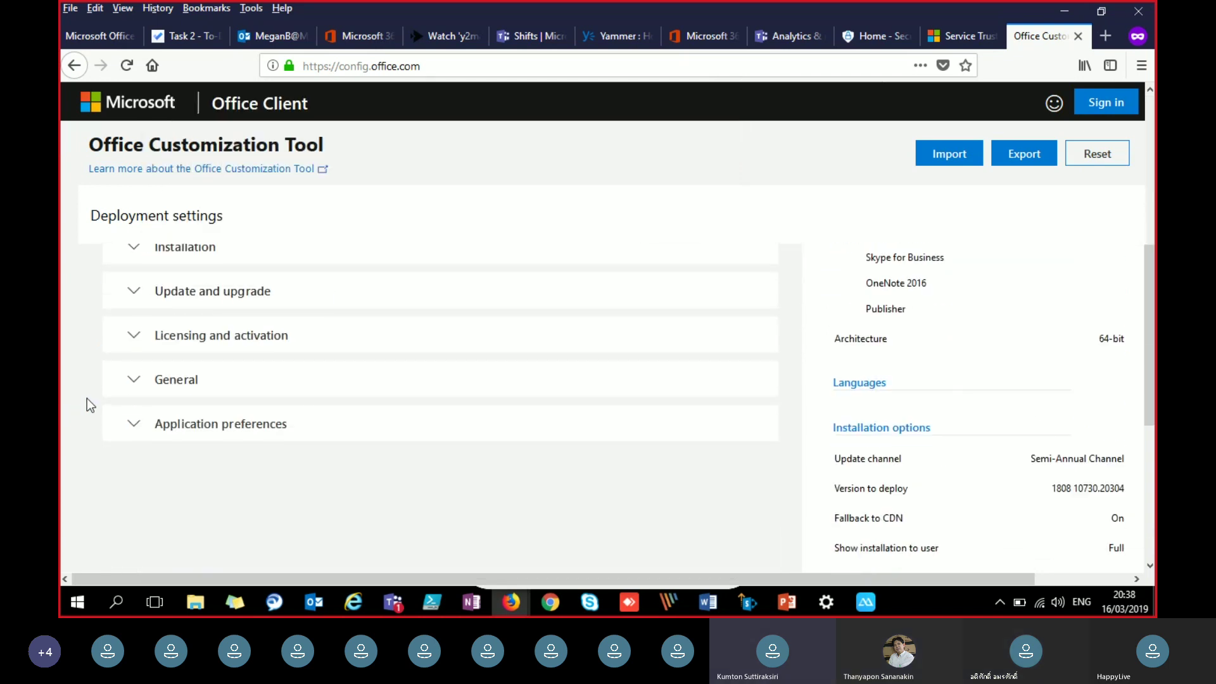
pyautogui.scroll(3, 245, 426)
# Step: In Installation settings, try Local source, then return to deploying from the CDN
pyautogui.click(207, 427)
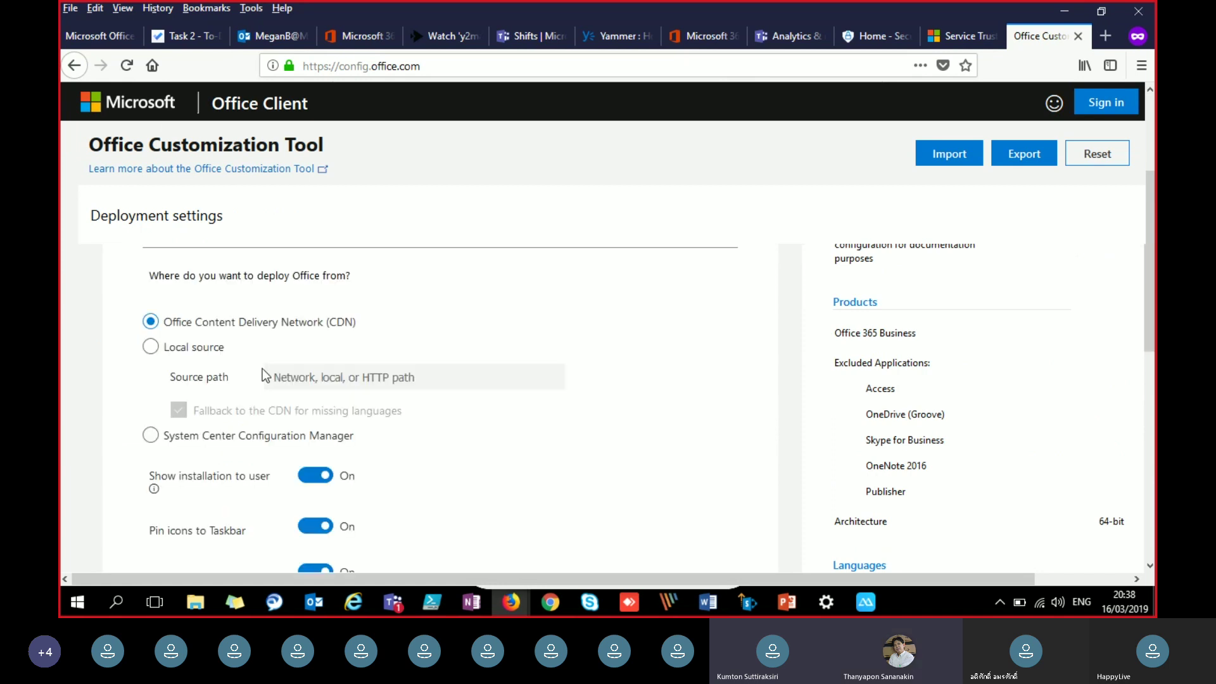
pyautogui.scroll(-3, 262, 369)
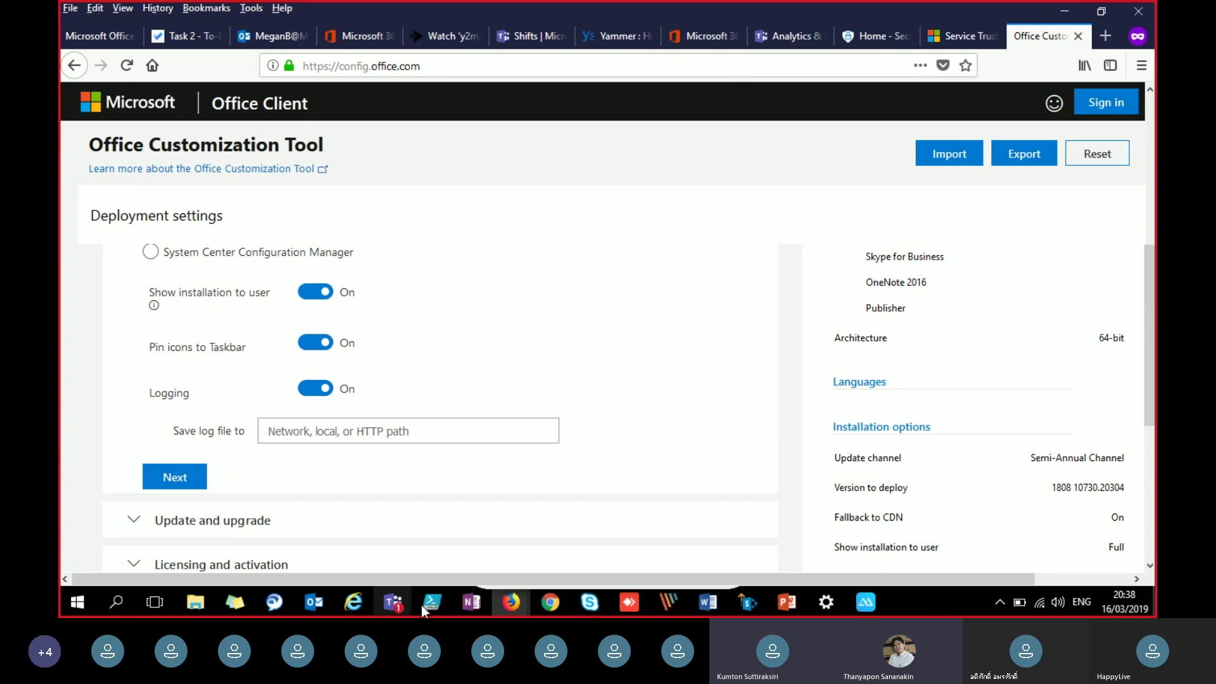
pyautogui.moveTo(387, 600)
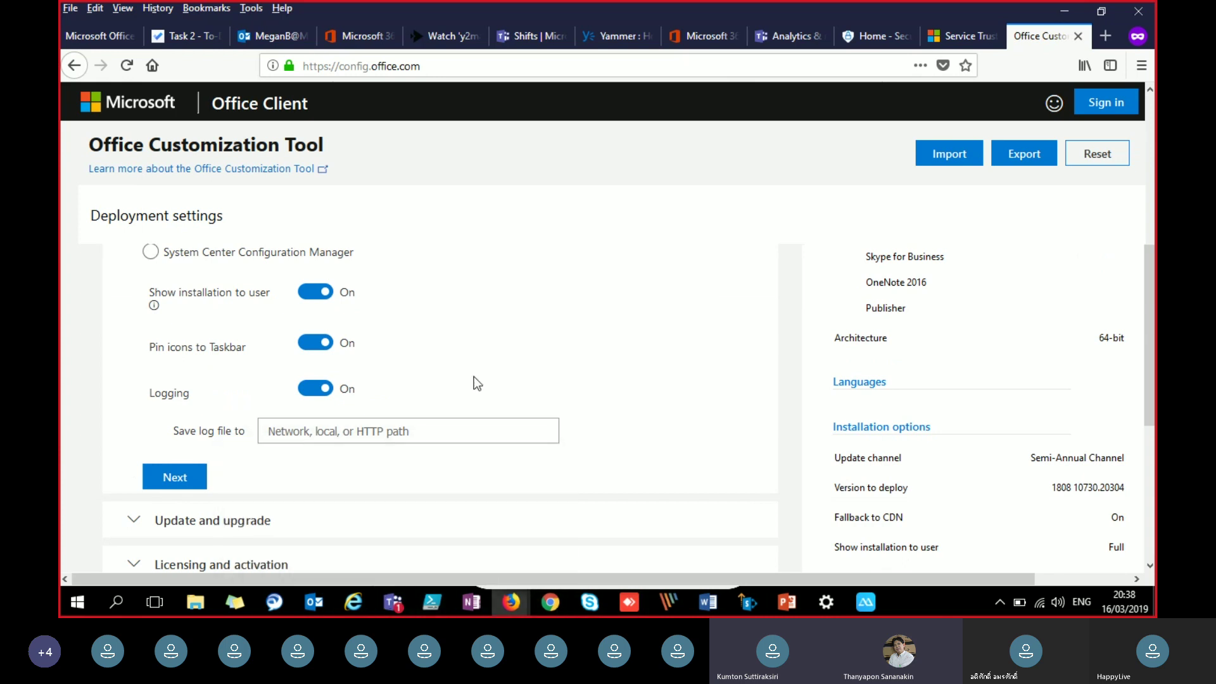
pyautogui.scroll(3, 478, 353)
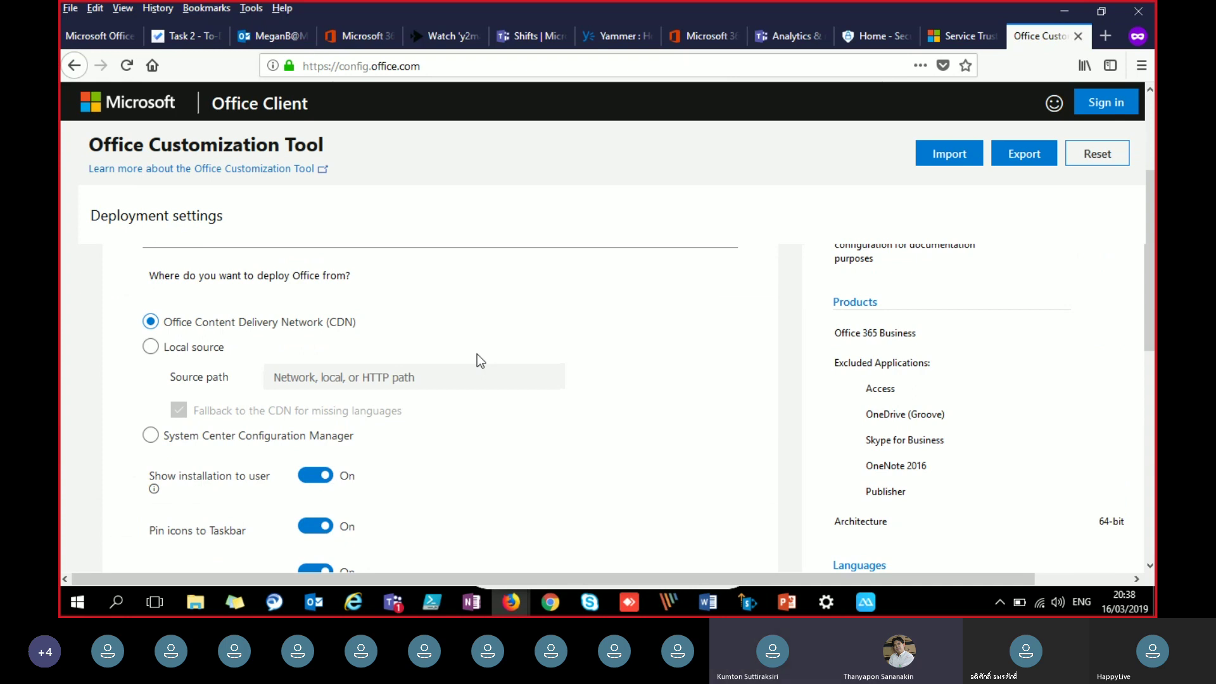
pyautogui.click(150, 348)
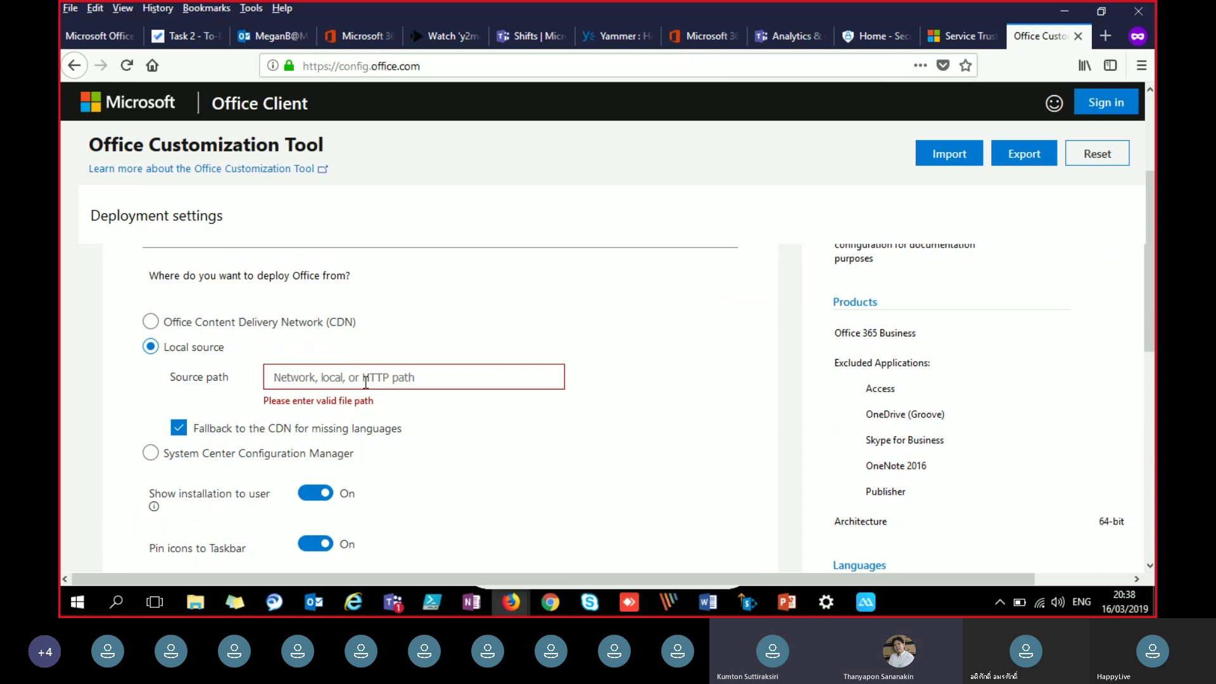
pyautogui.click(150, 321)
pyautogui.scroll(-3, 317, 367)
pyautogui.scroll(-2, 317, 368)
pyautogui.scroll(2, 318, 367)
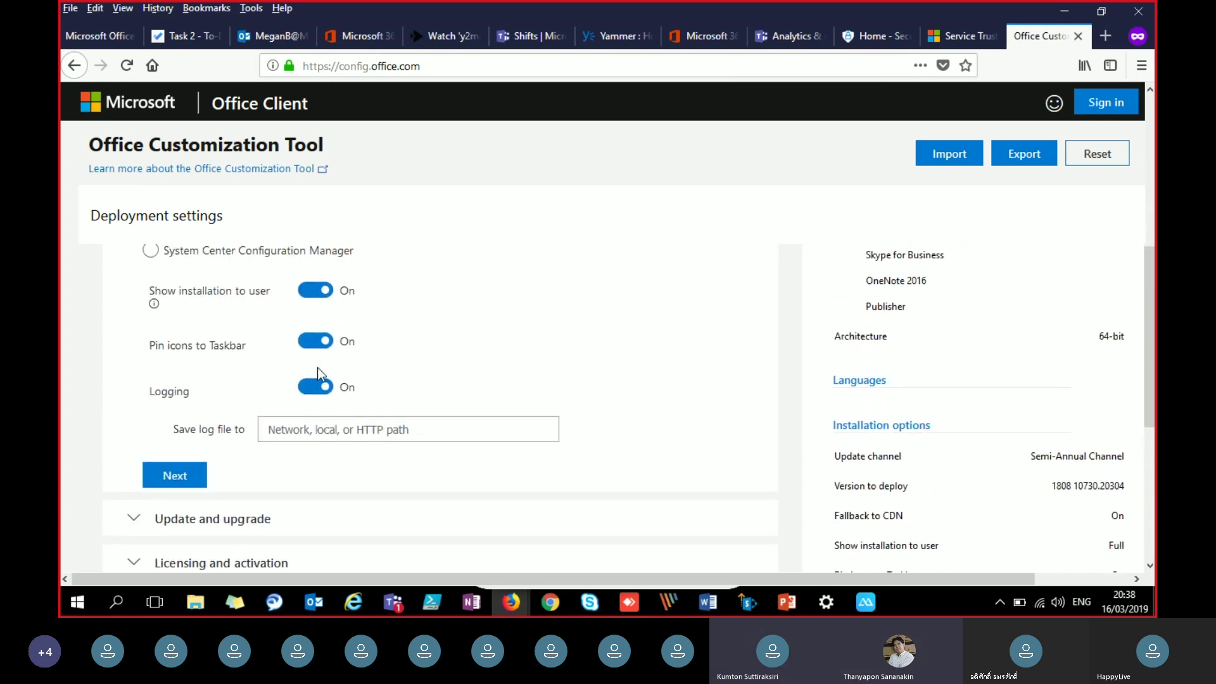
# Step: Toggle Show installation to user off and back on, then expand Update and upgrade
pyautogui.click(309, 432)
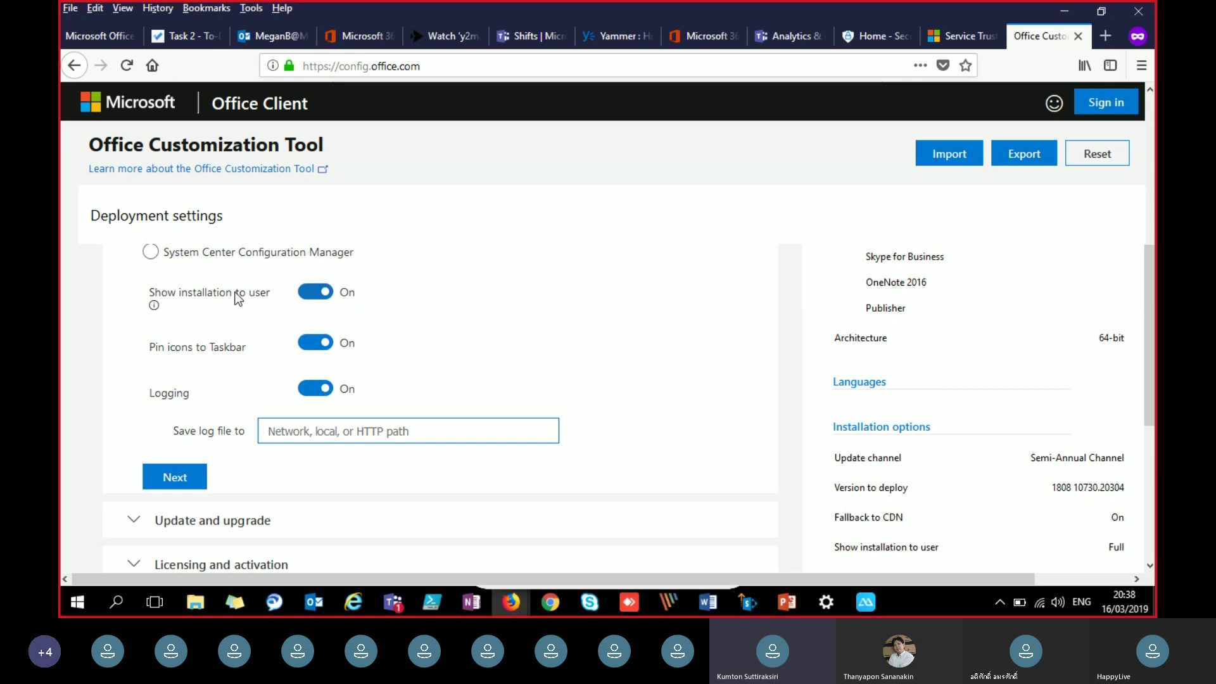
pyautogui.click(310, 293)
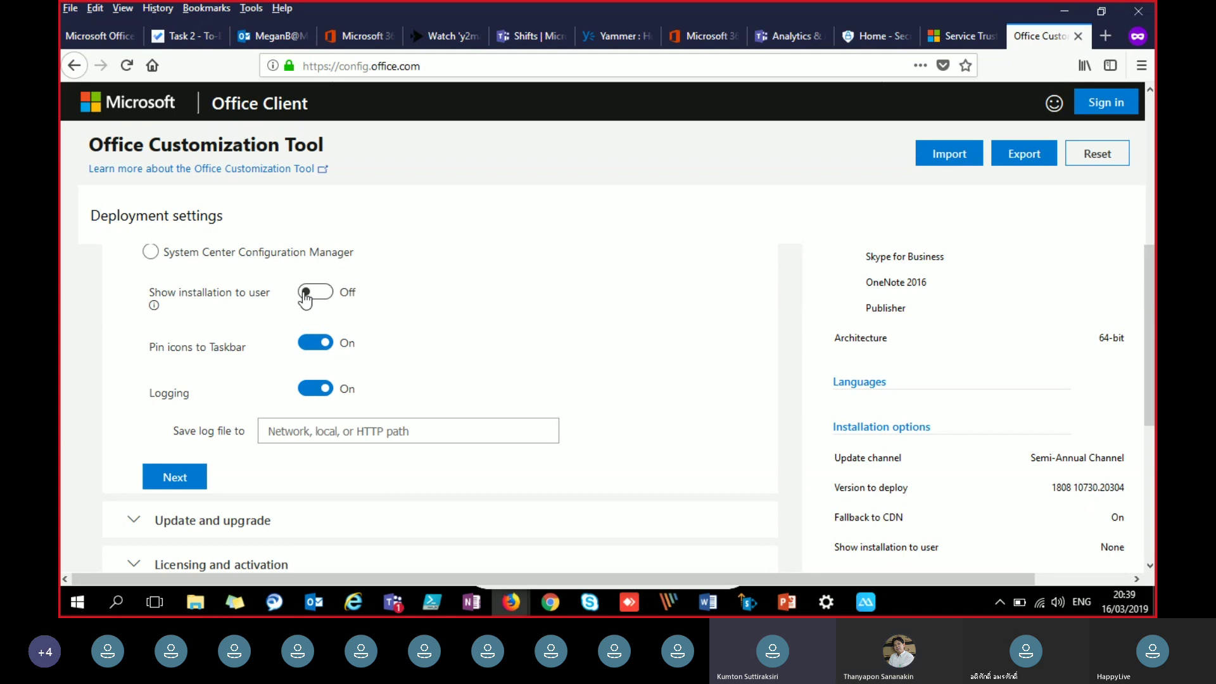
pyautogui.click(308, 294)
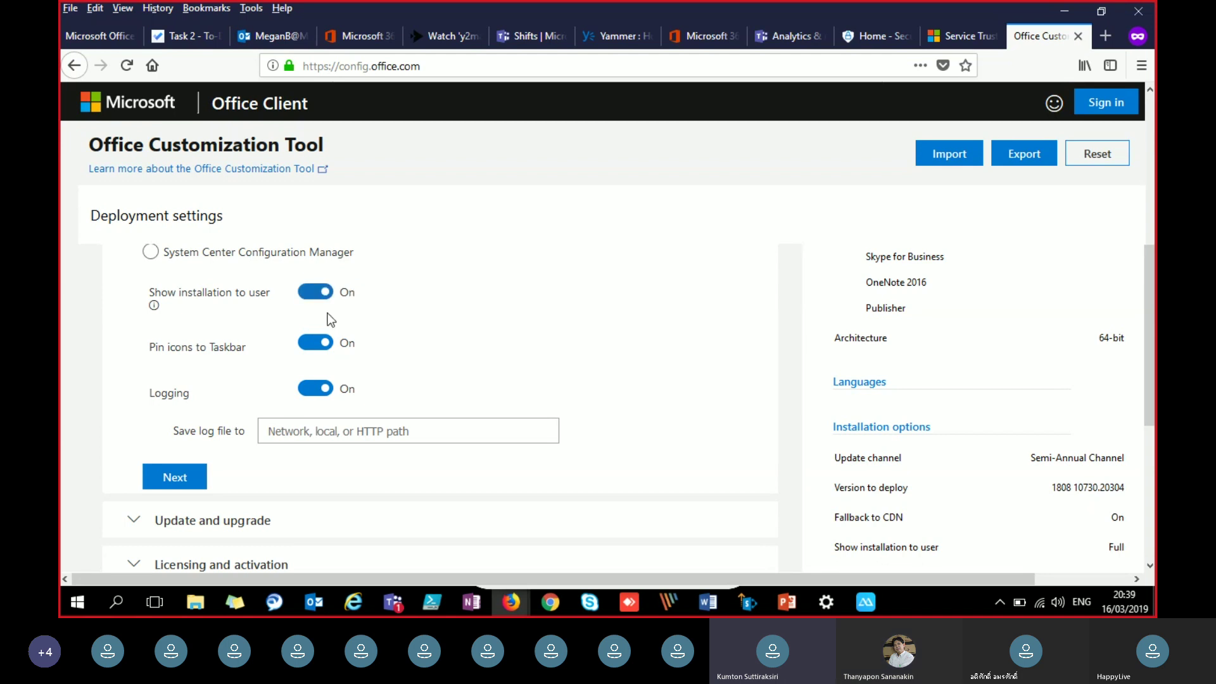
pyautogui.click(212, 521)
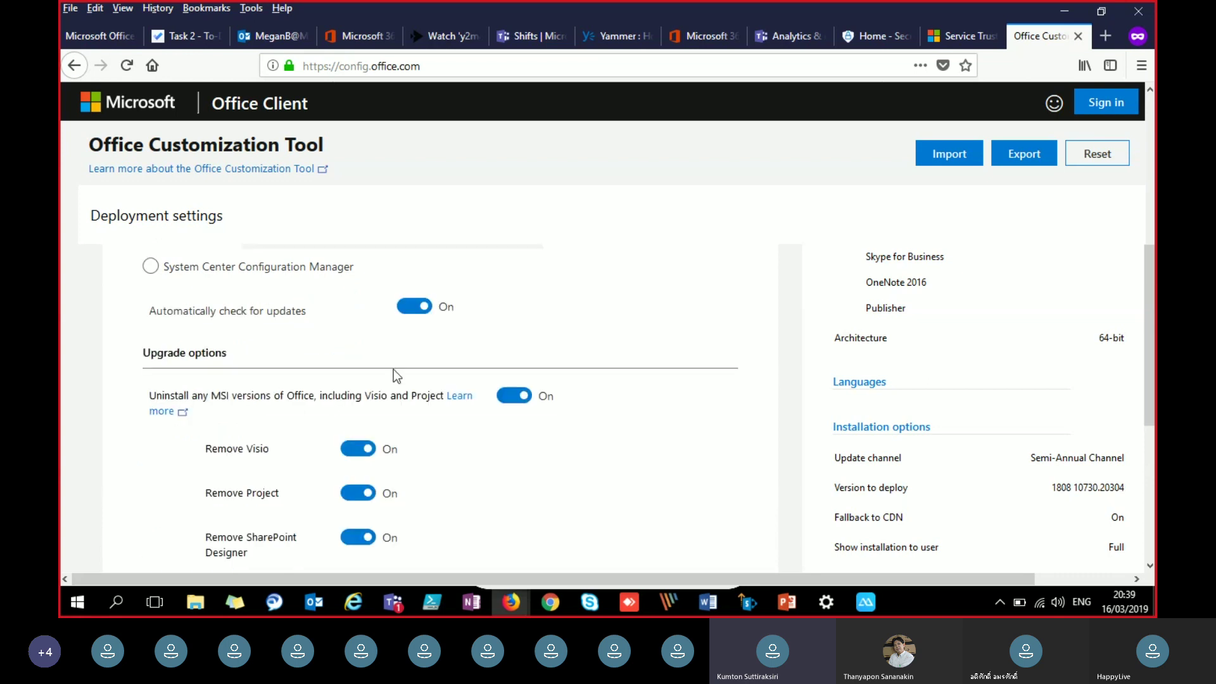
# Step: Turn on 'For removed MSI versions of Office, install the same languages' in Upgrade options
pyautogui.scroll(-5, 394, 369)
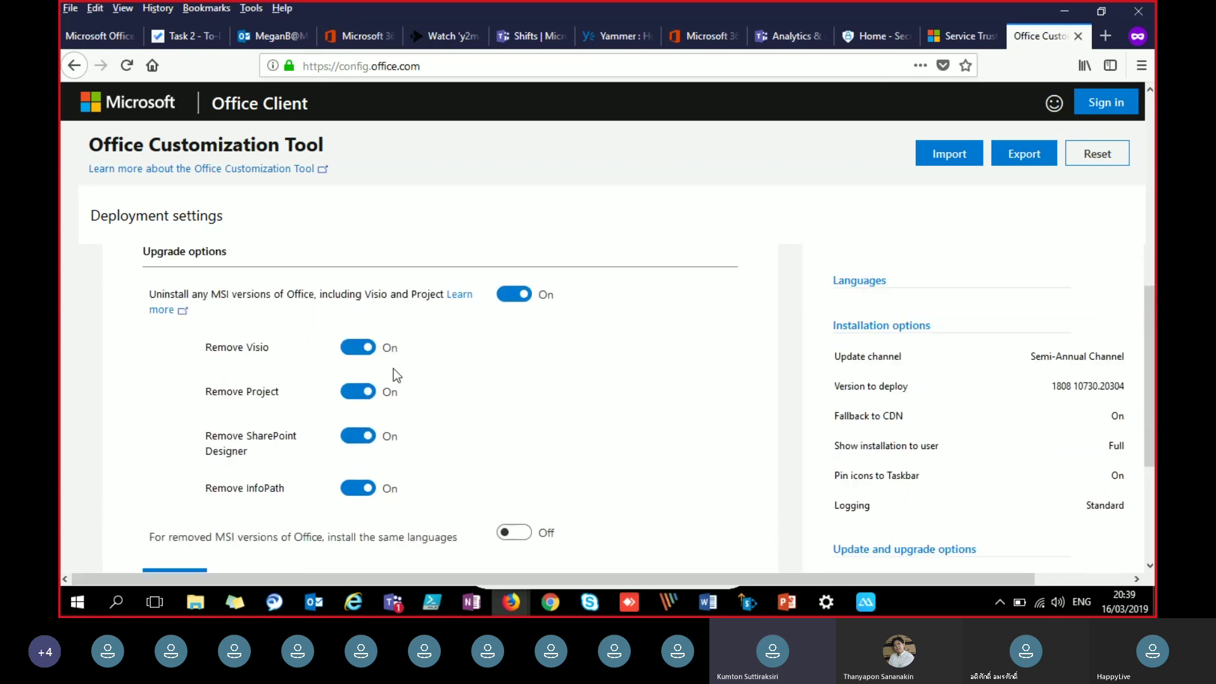
pyautogui.scroll(5, 393, 369)
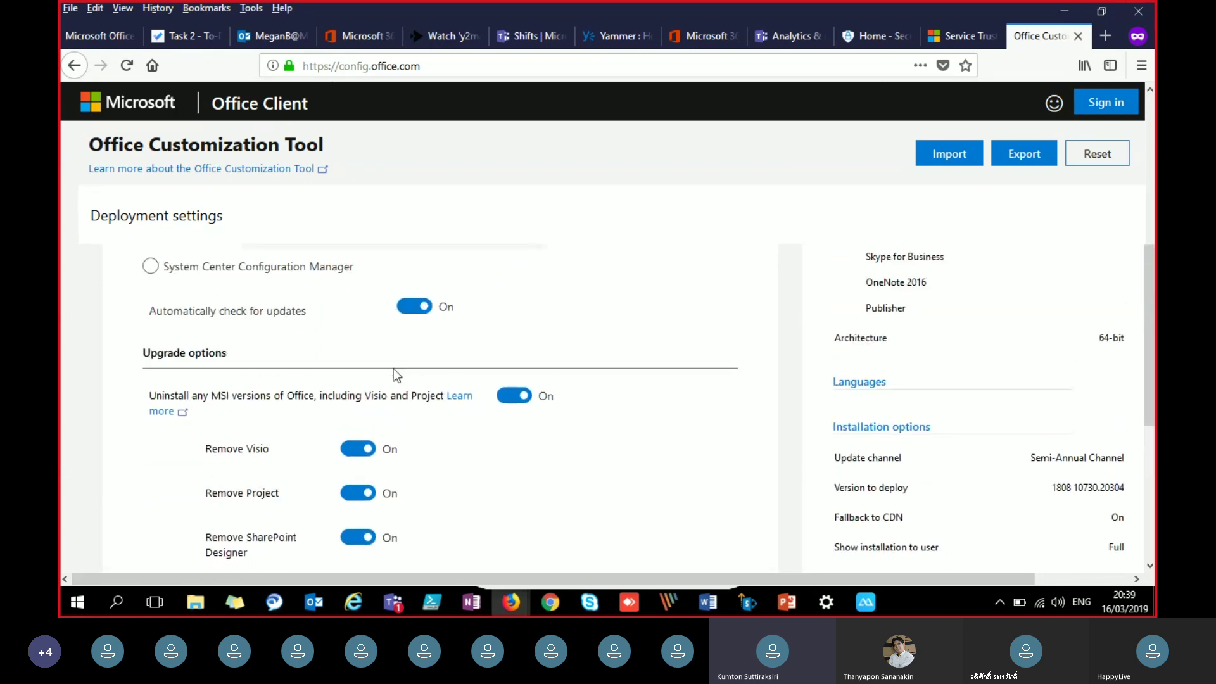
pyautogui.scroll(3, 393, 368)
pyautogui.scroll(2, 266, 340)
pyautogui.scroll(1, 266, 341)
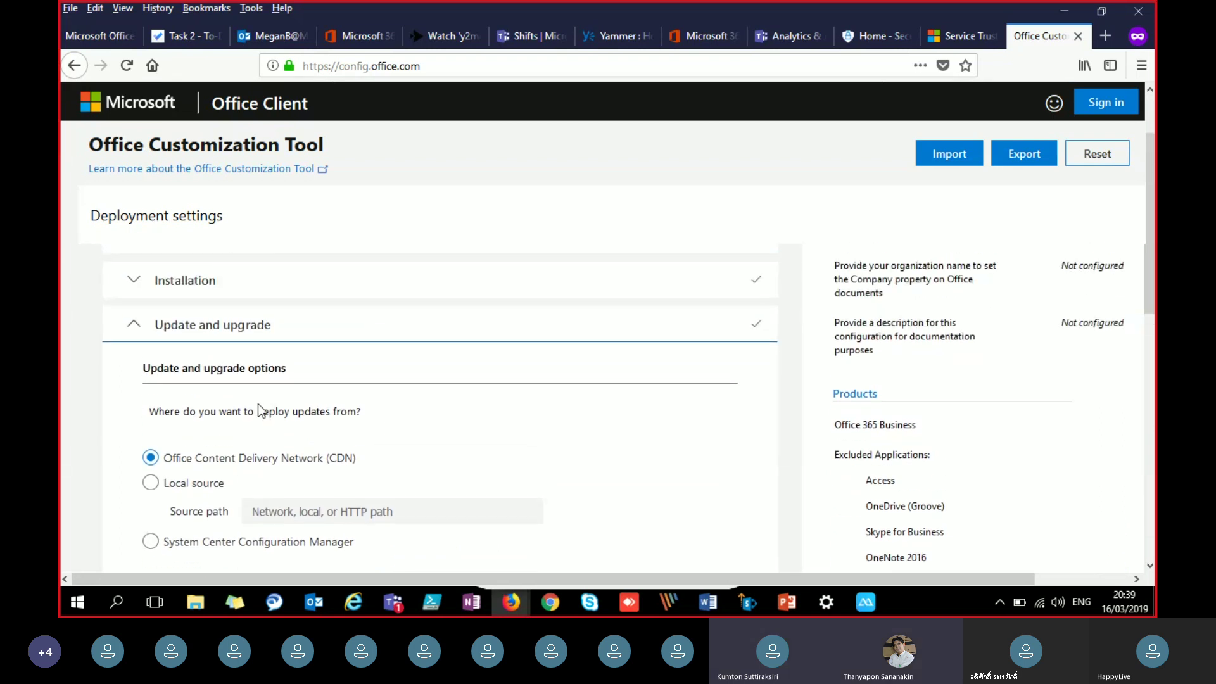
pyautogui.scroll(-3, 257, 401)
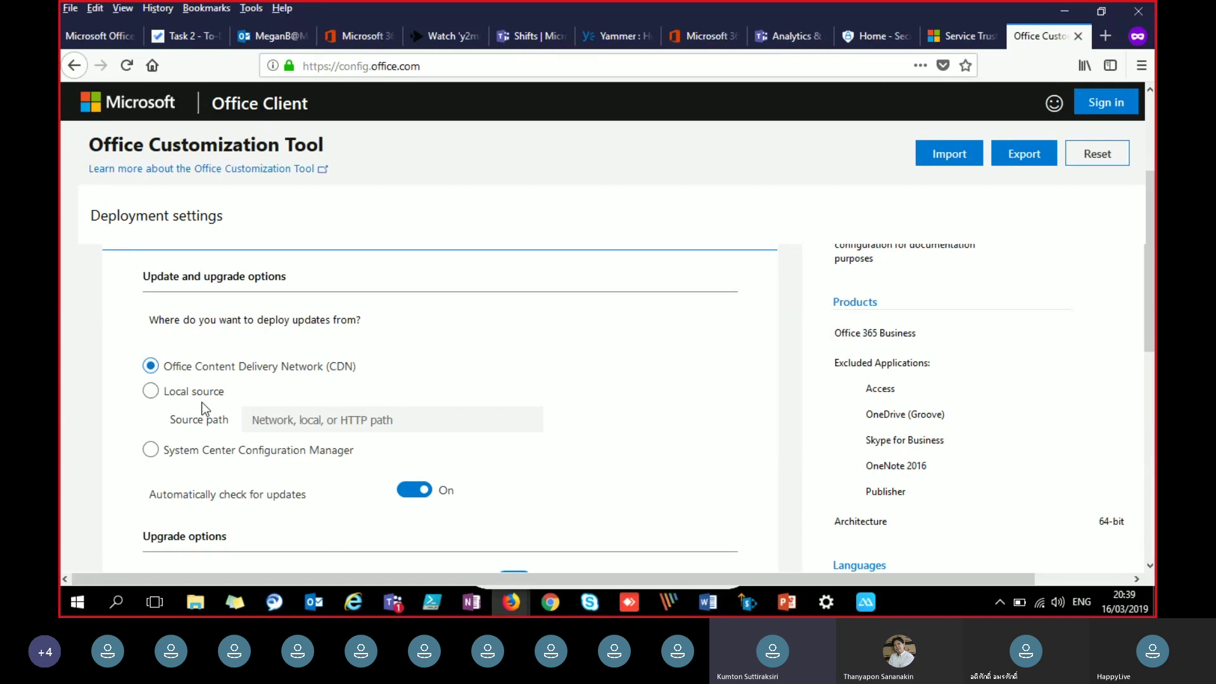
pyautogui.scroll(-3, 237, 361)
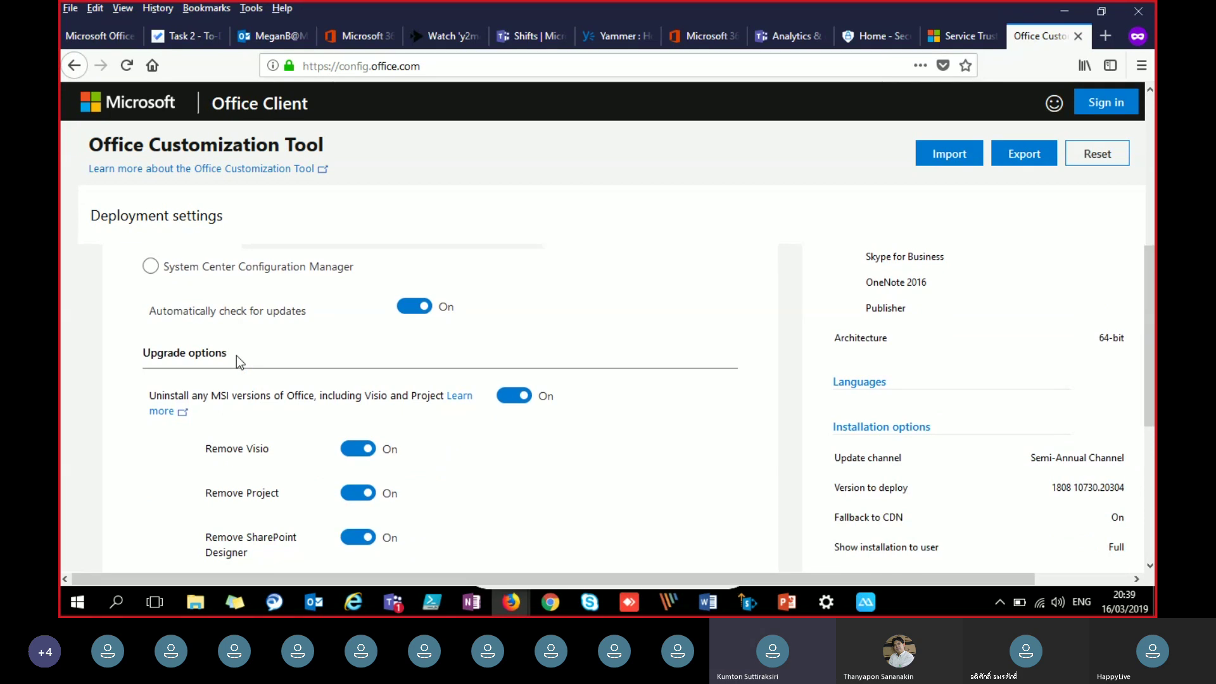
pyautogui.scroll(-3, 237, 355)
pyautogui.scroll(3, 236, 355)
pyautogui.scroll(-4, 237, 356)
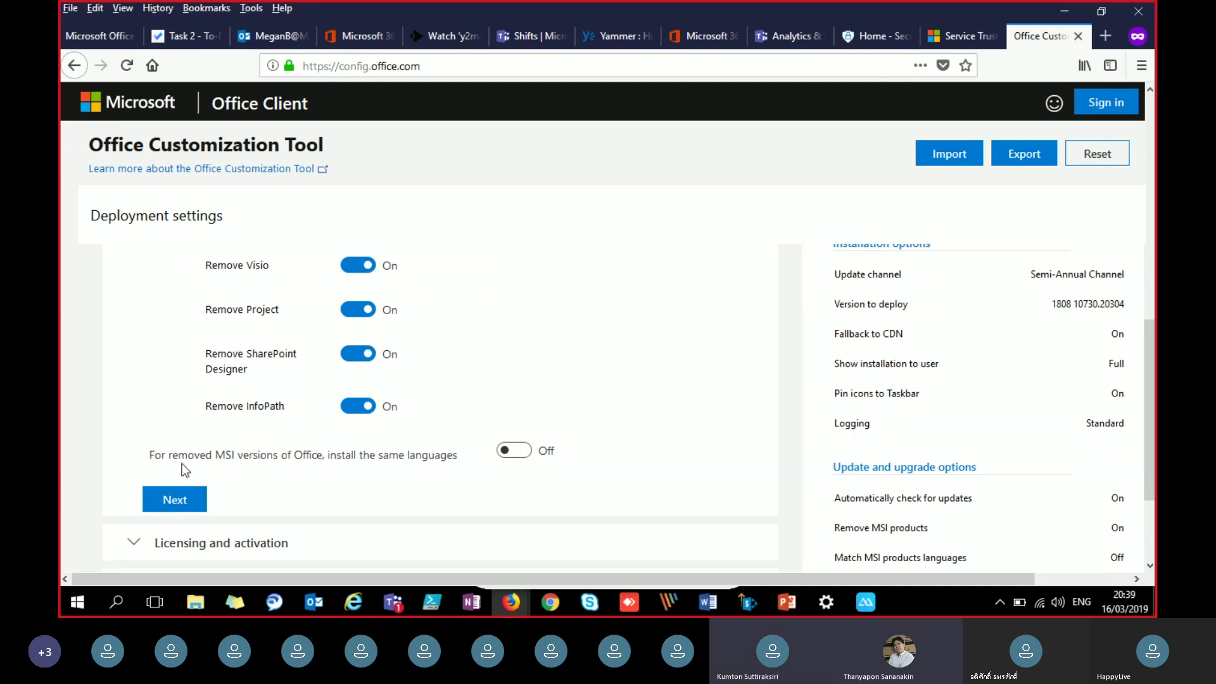
pyautogui.moveTo(173, 458); pyautogui.dragTo(315, 456)
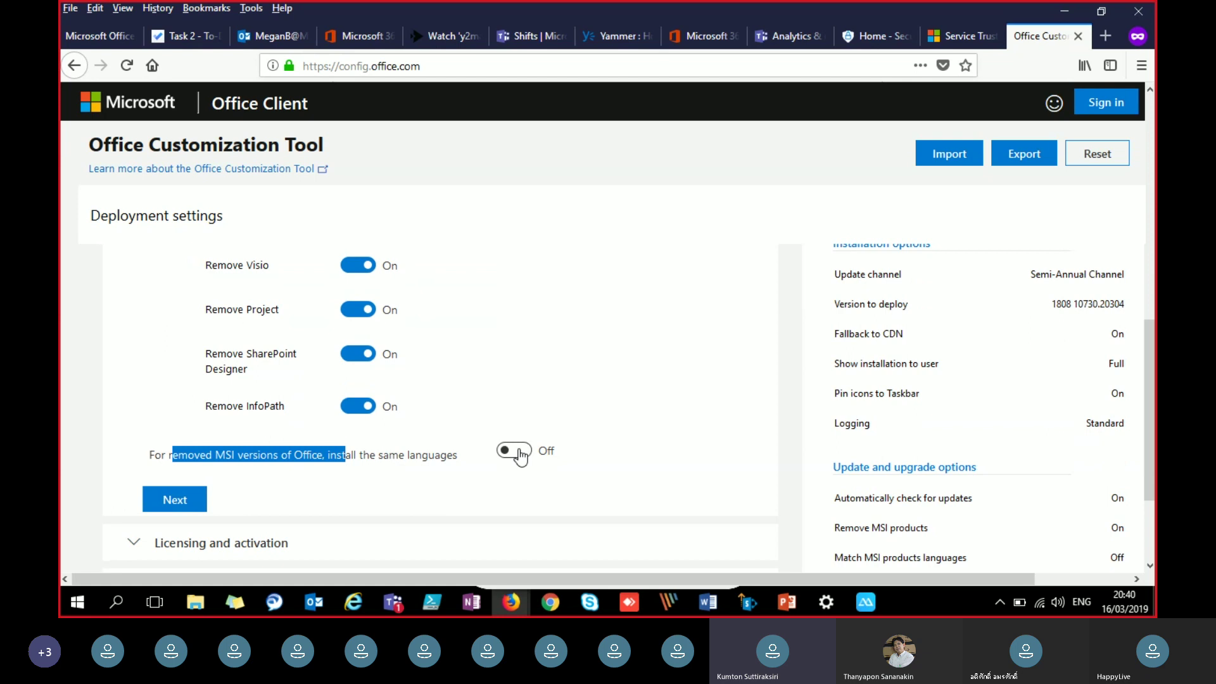
pyautogui.click(514, 451)
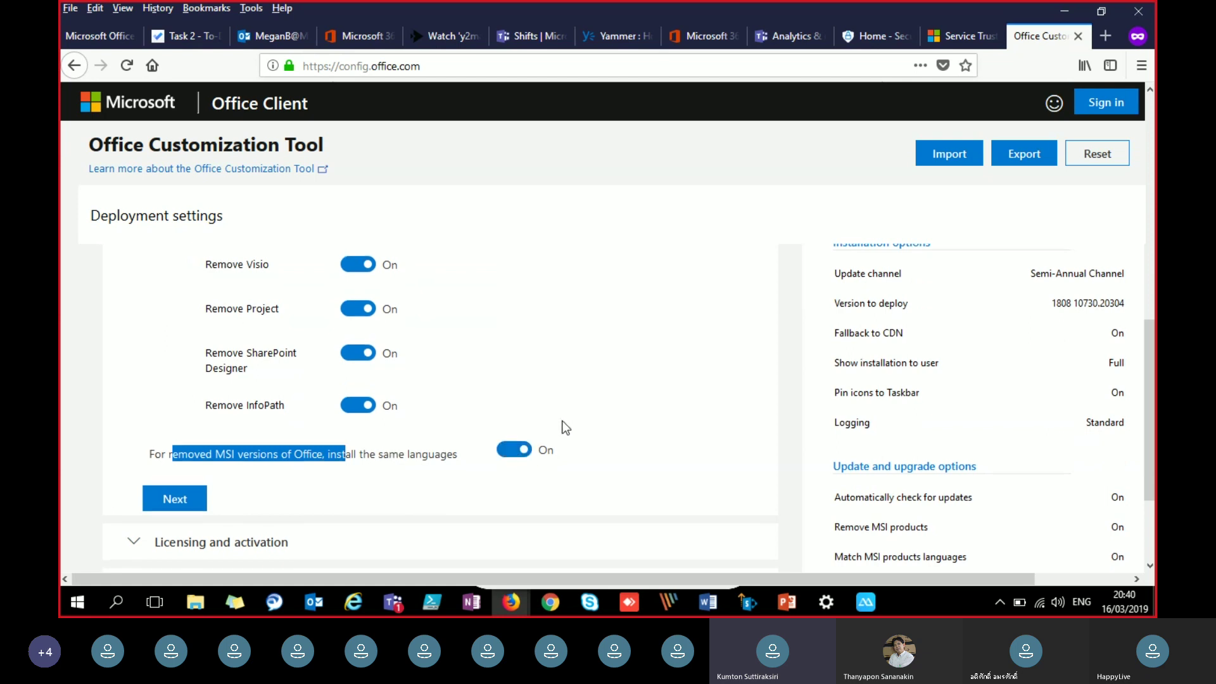
pyautogui.scroll(-2, 539, 423)
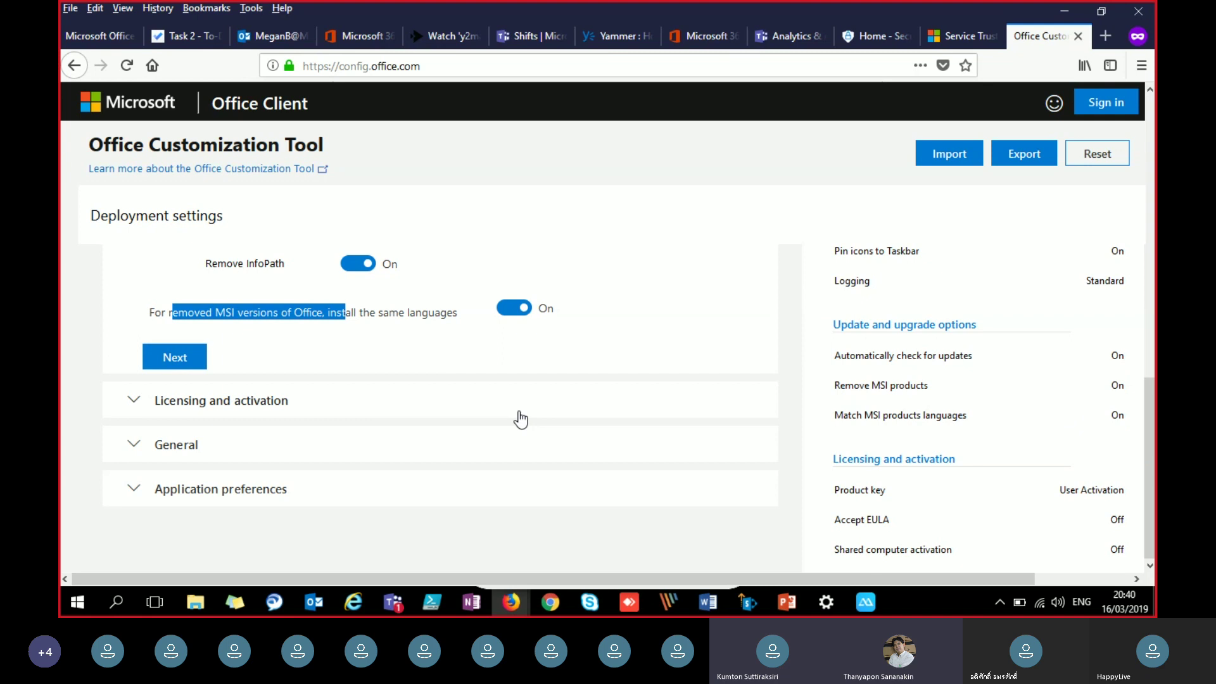
# Step: Review Licensing and activation, keeping KMS client key with EULA and shared computer activation off
pyautogui.click(260, 408)
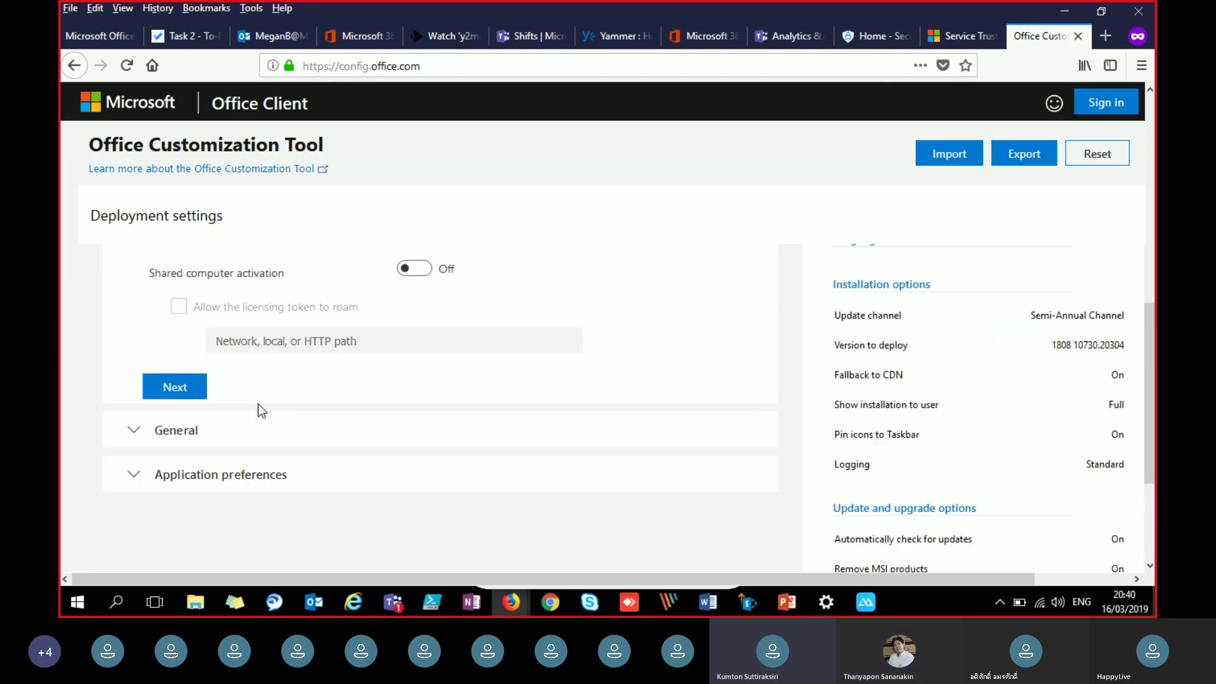
pyautogui.scroll(5, 257, 404)
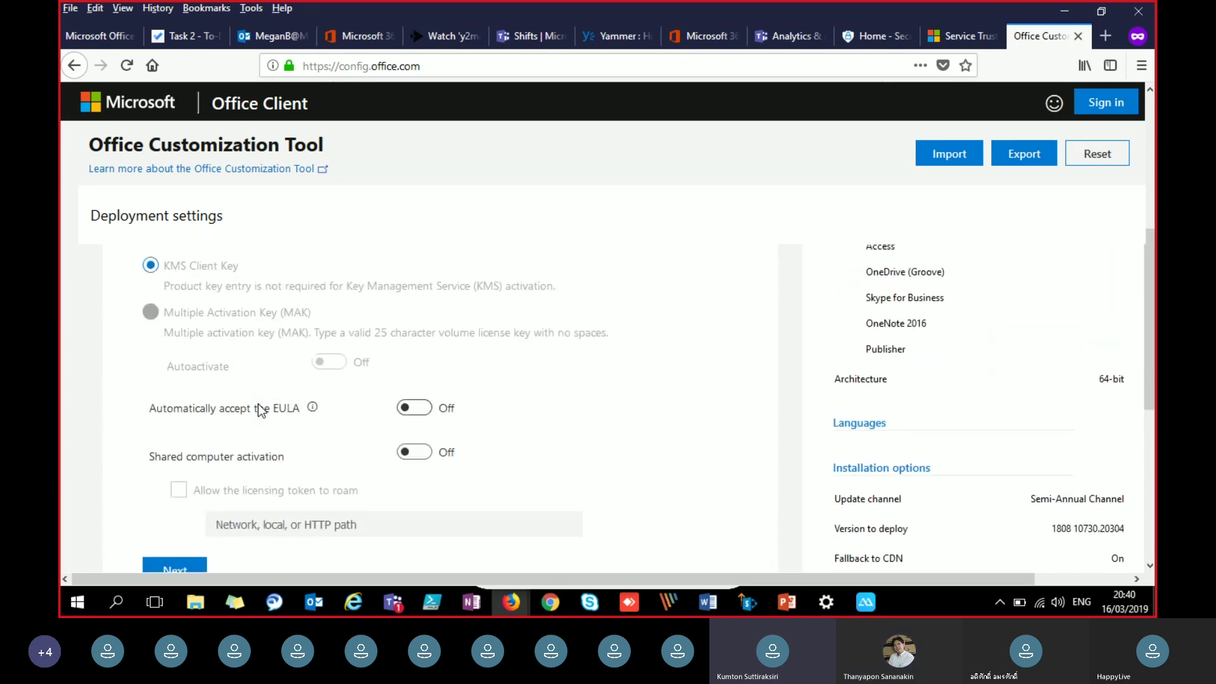
pyautogui.scroll(7, 257, 404)
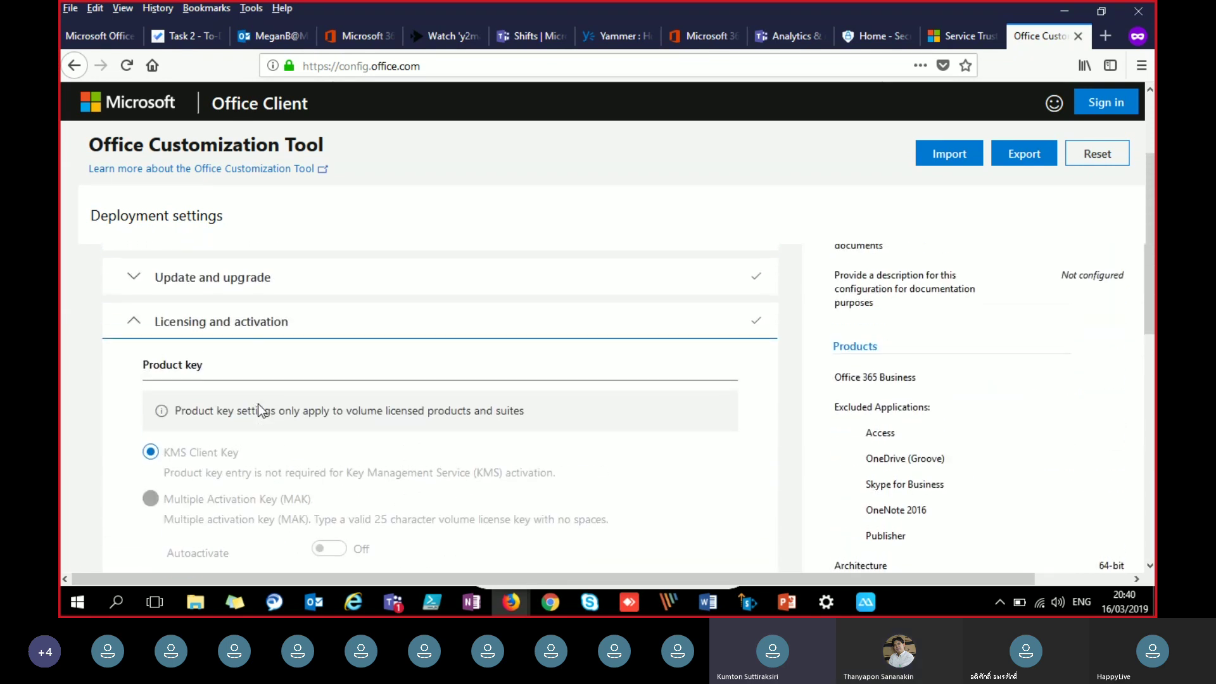
pyautogui.scroll(-5, 258, 410)
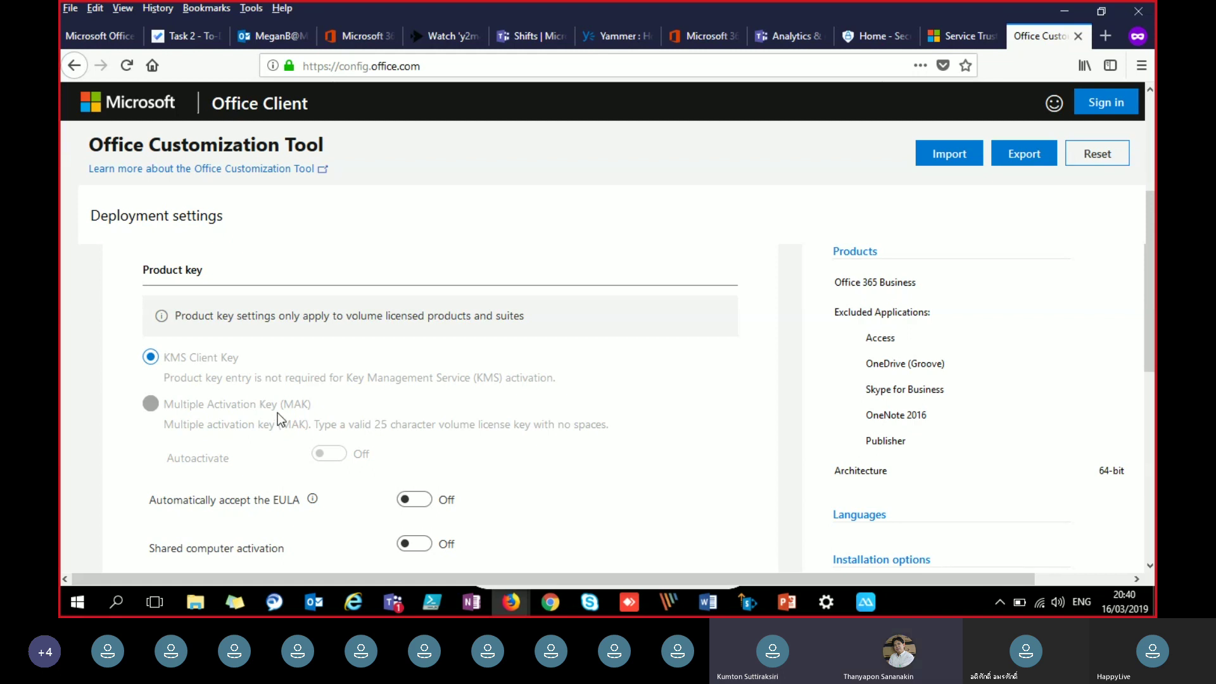
pyautogui.scroll(-3, 294, 408)
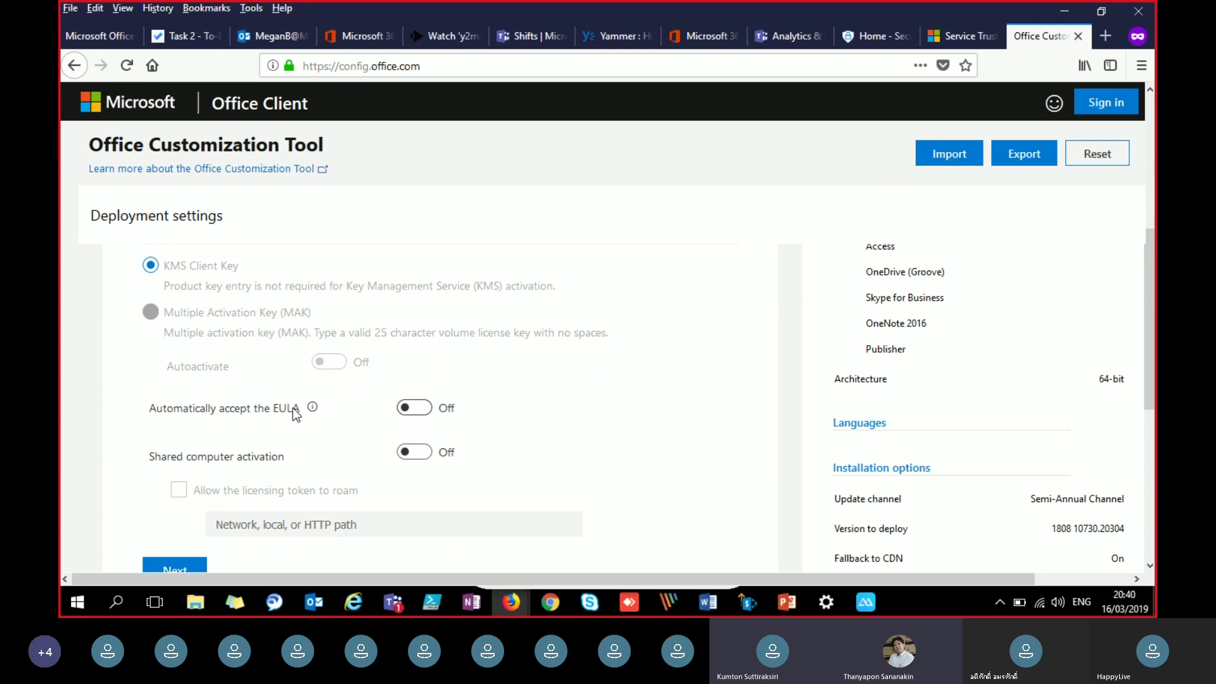
pyautogui.scroll(3, 294, 410)
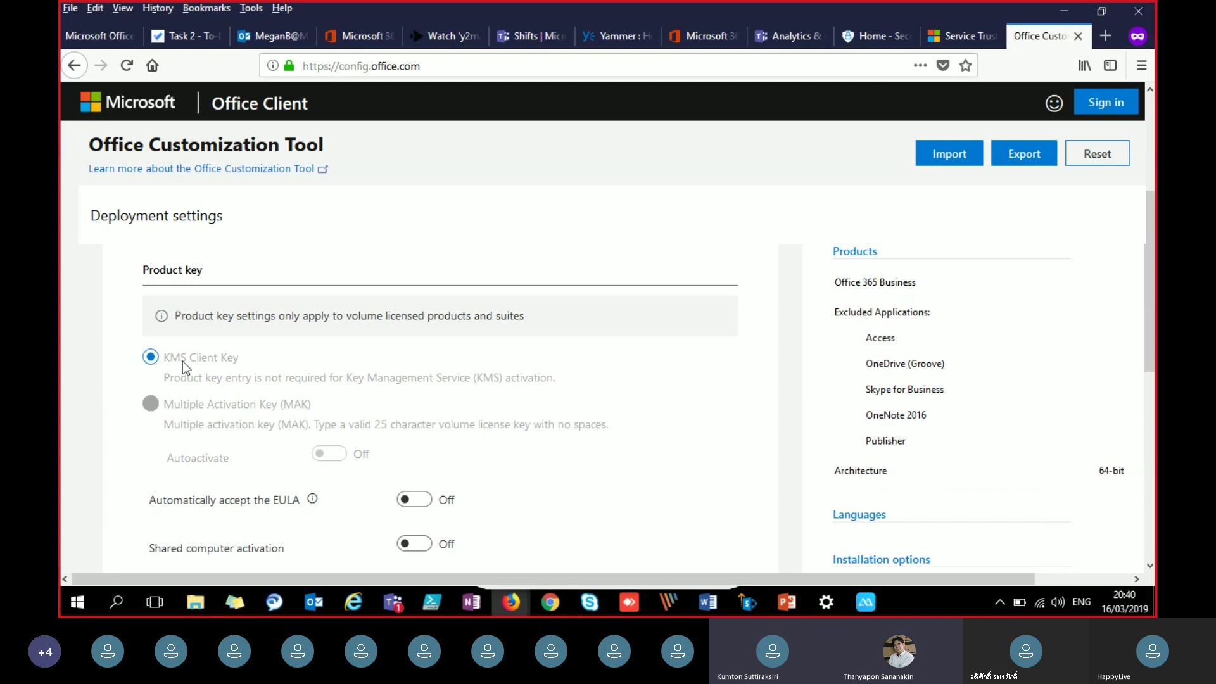
pyautogui.scroll(-3, 182, 361)
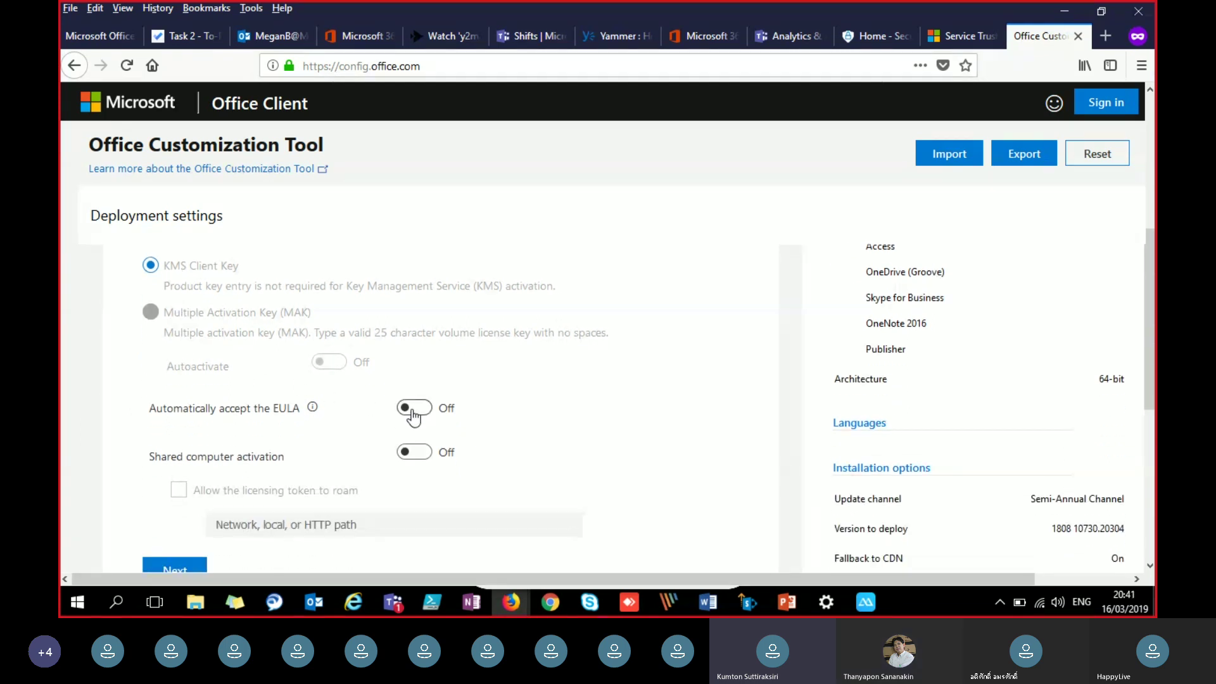
pyautogui.scroll(-3, 314, 397)
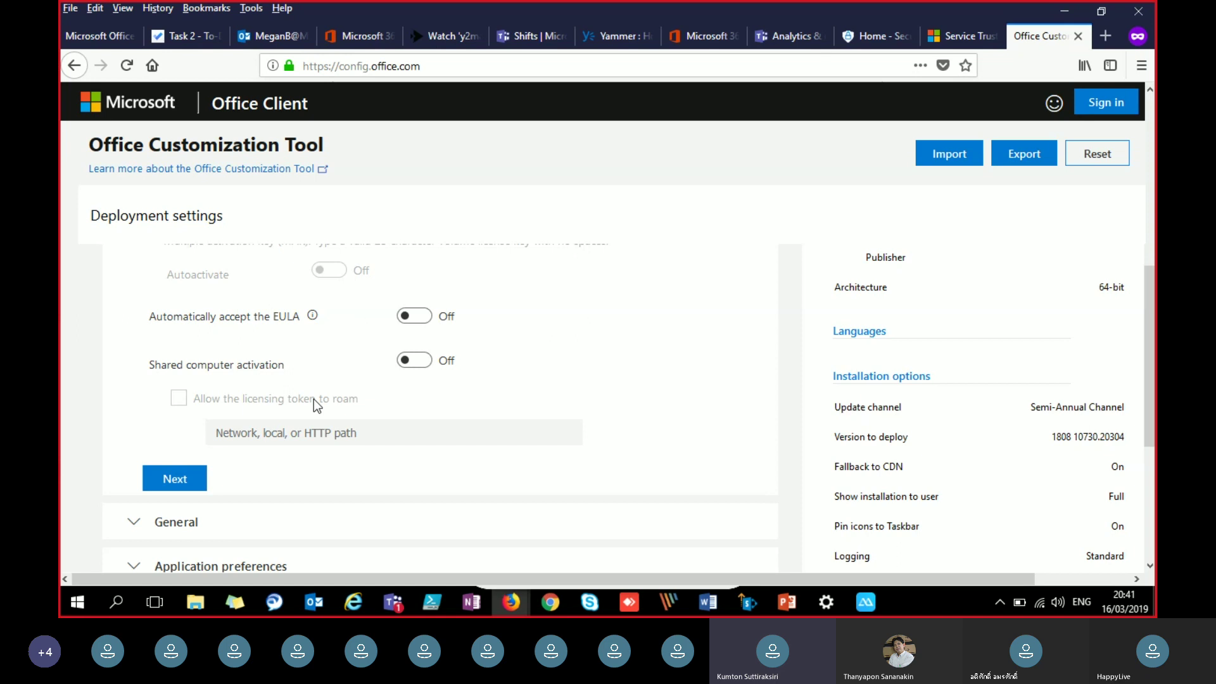
pyautogui.scroll(-3, 313, 399)
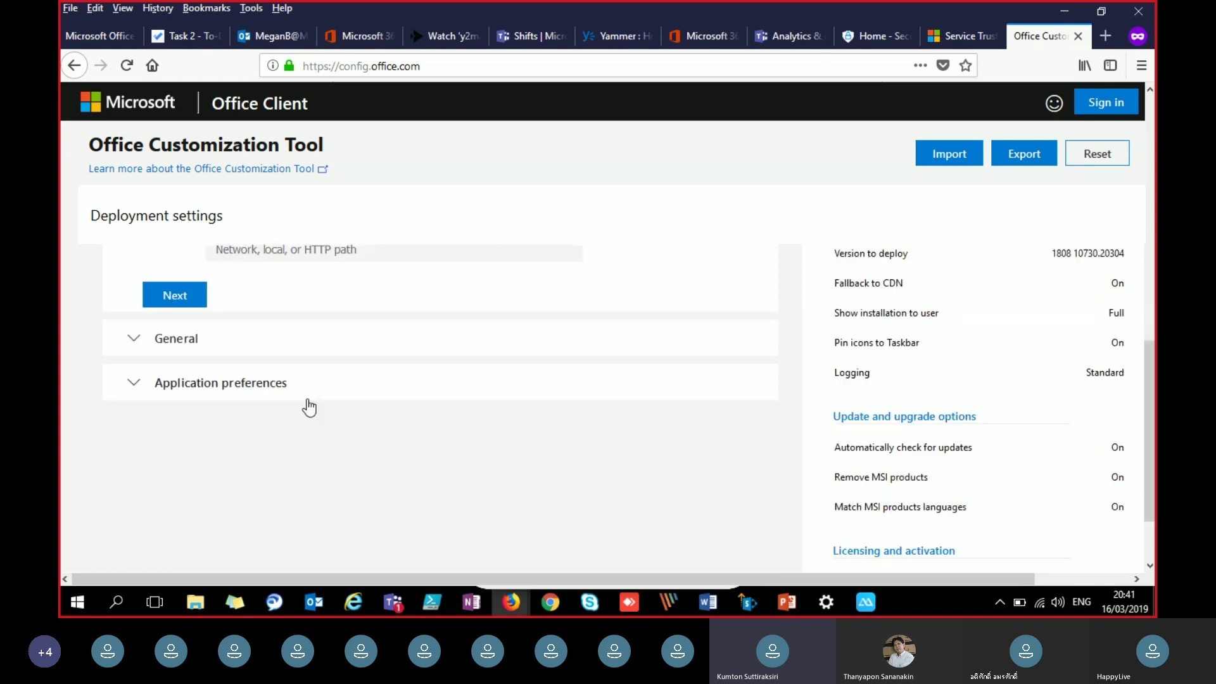
# Step: Open Application preferences, collapse its policy list, and review the Configured settings summary
pyautogui.click(282, 389)
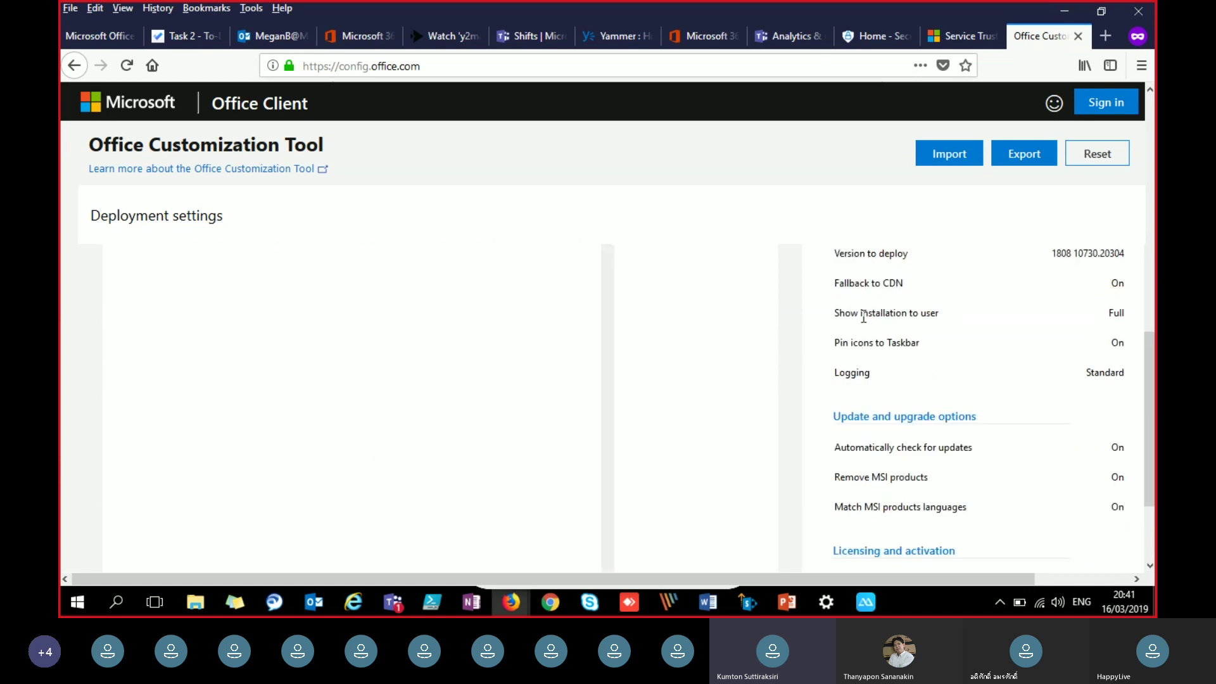
pyautogui.scroll(-2, 791, 355)
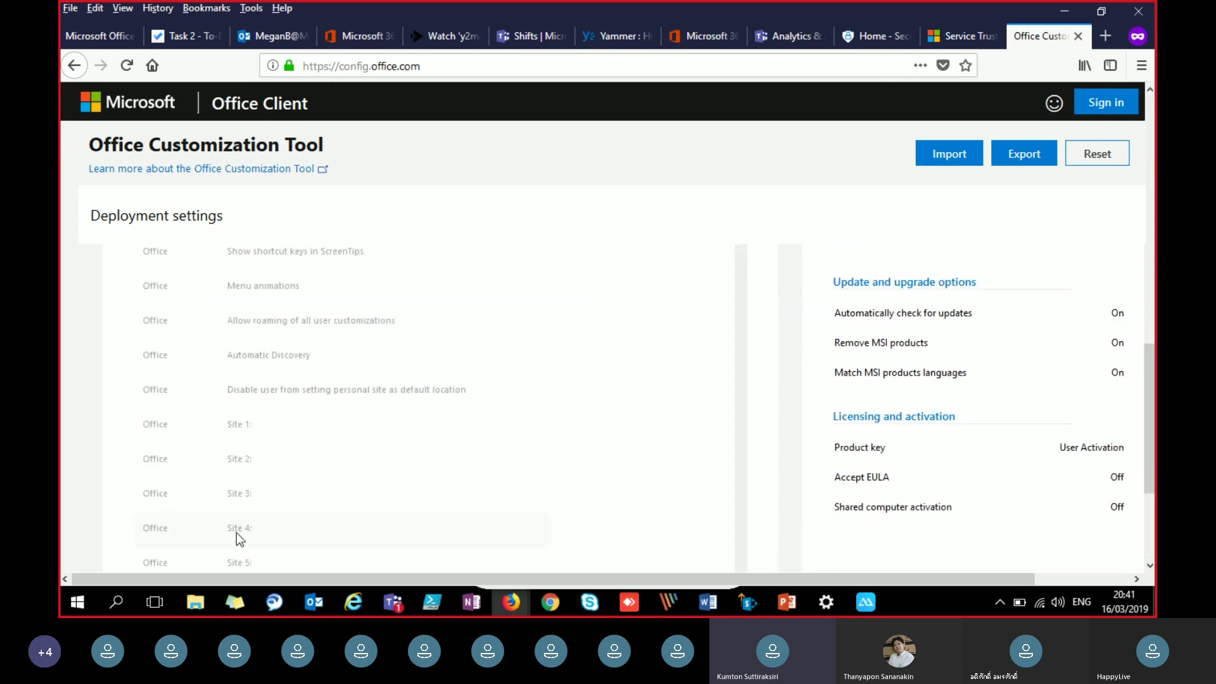
pyautogui.scroll(-15, 314, 427)
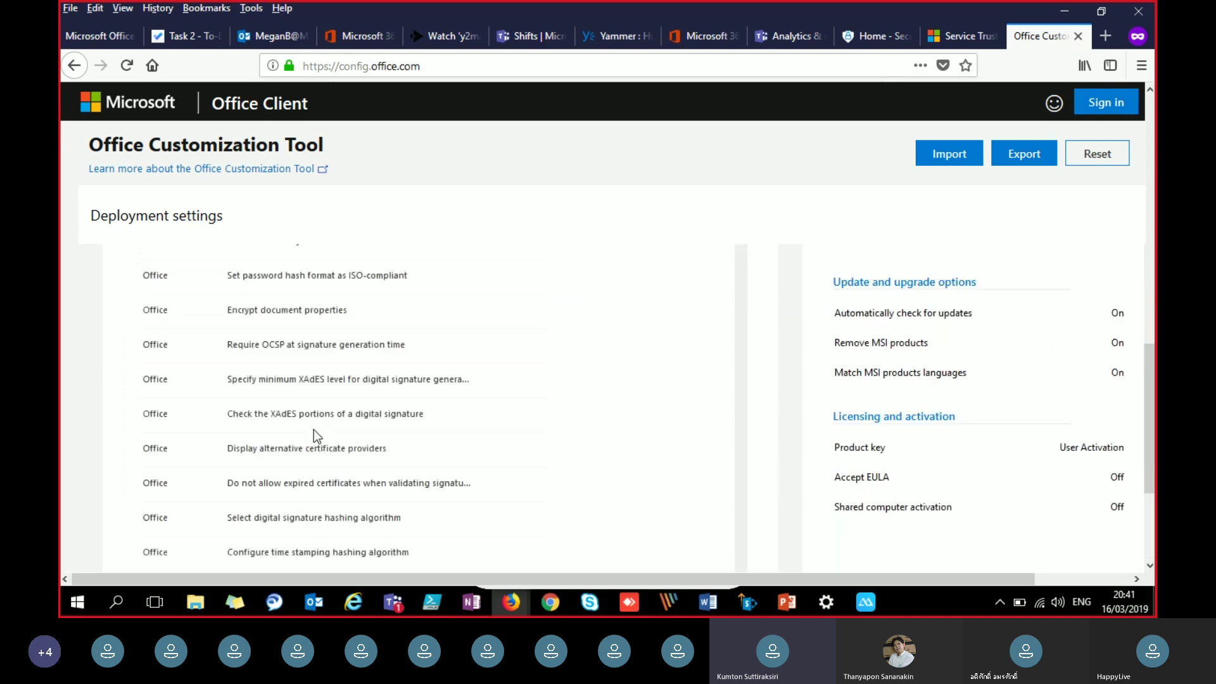
pyautogui.scroll(-3, 1150, 470)
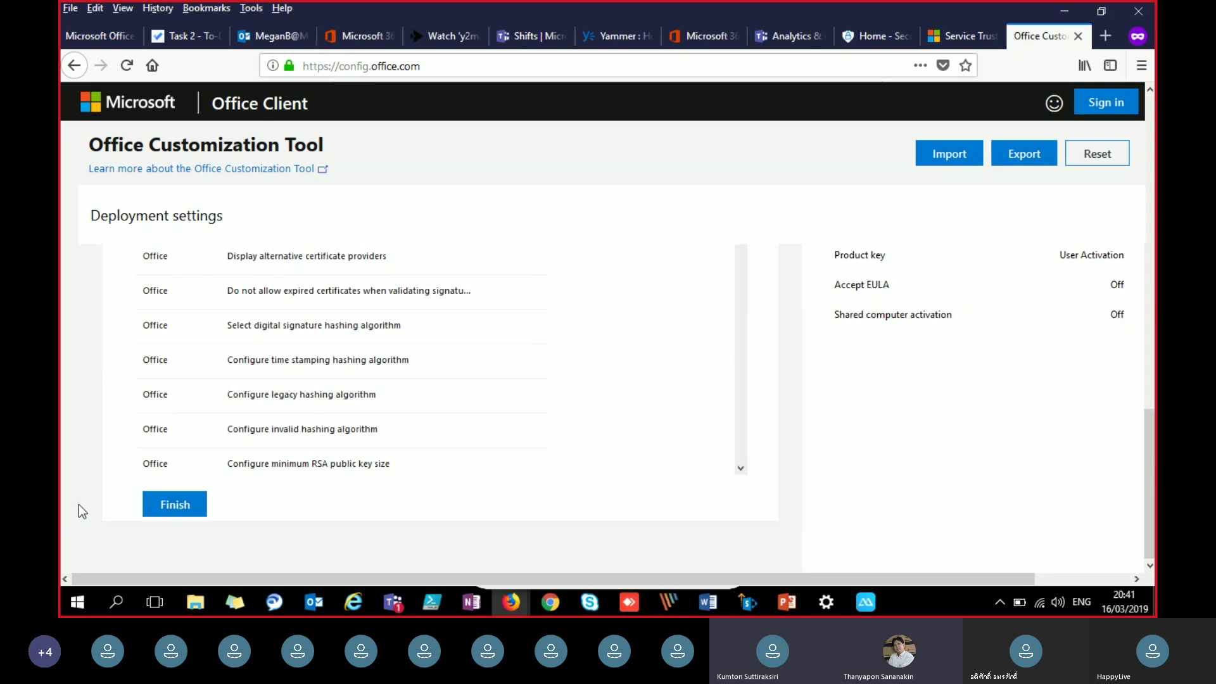
pyautogui.click(161, 503)
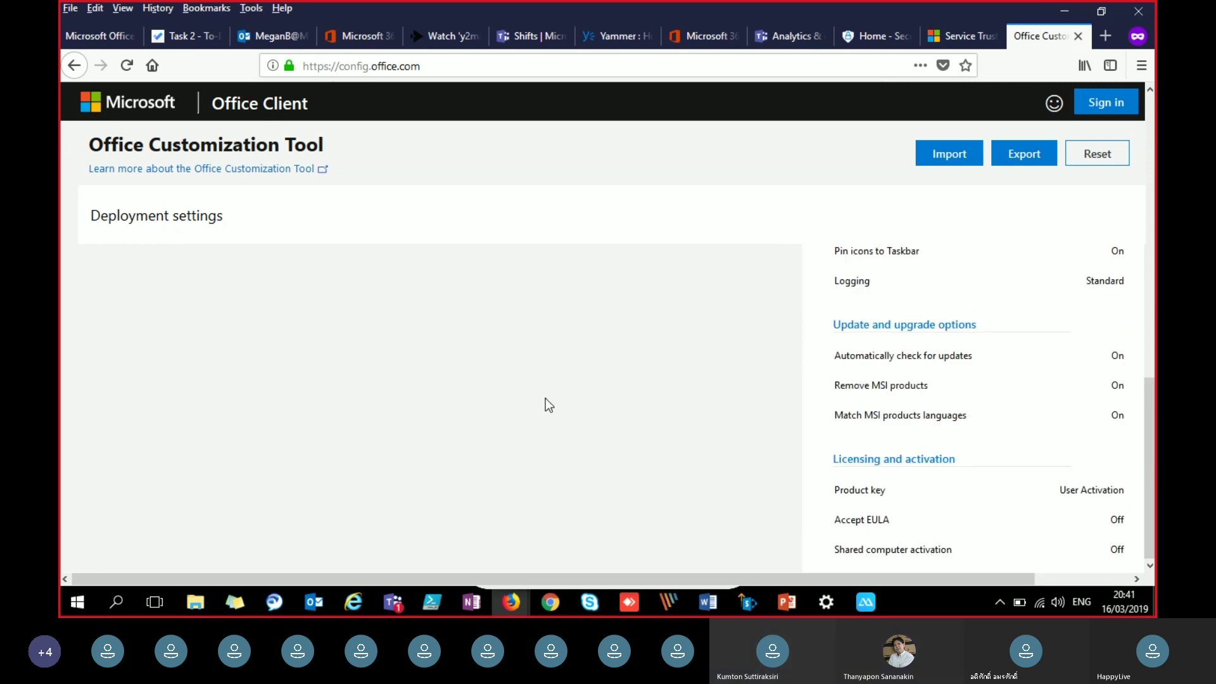
pyautogui.scroll(4, 546, 398)
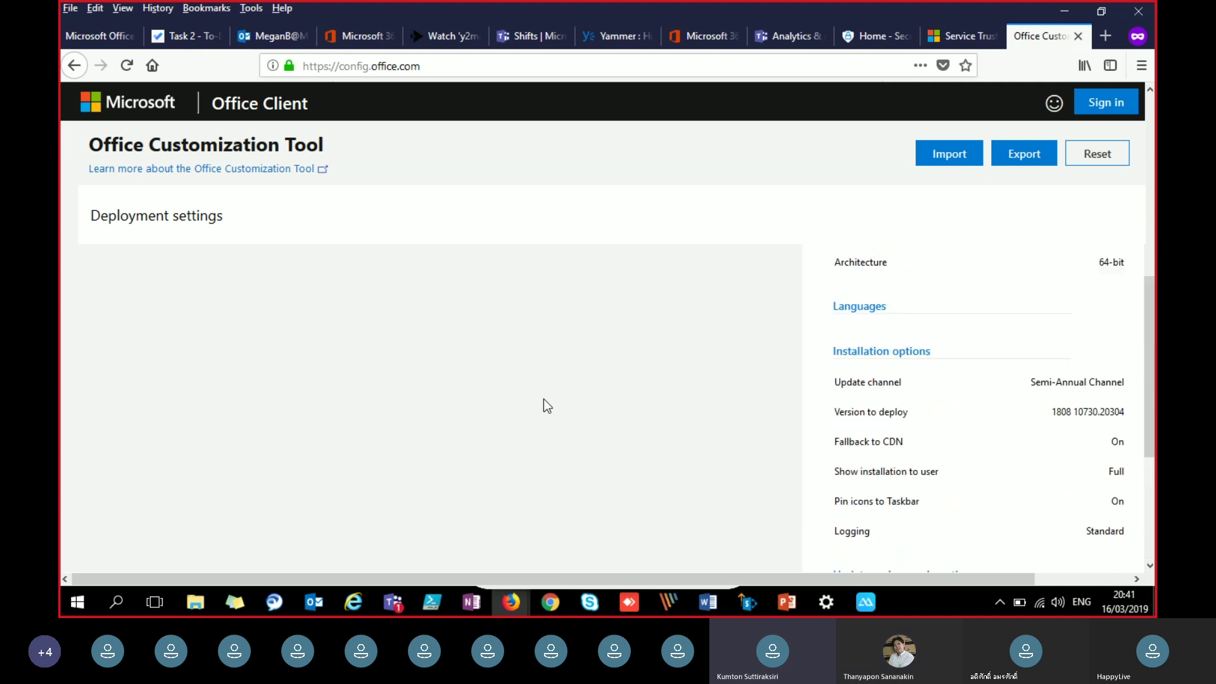
pyautogui.scroll(-3, 543, 399)
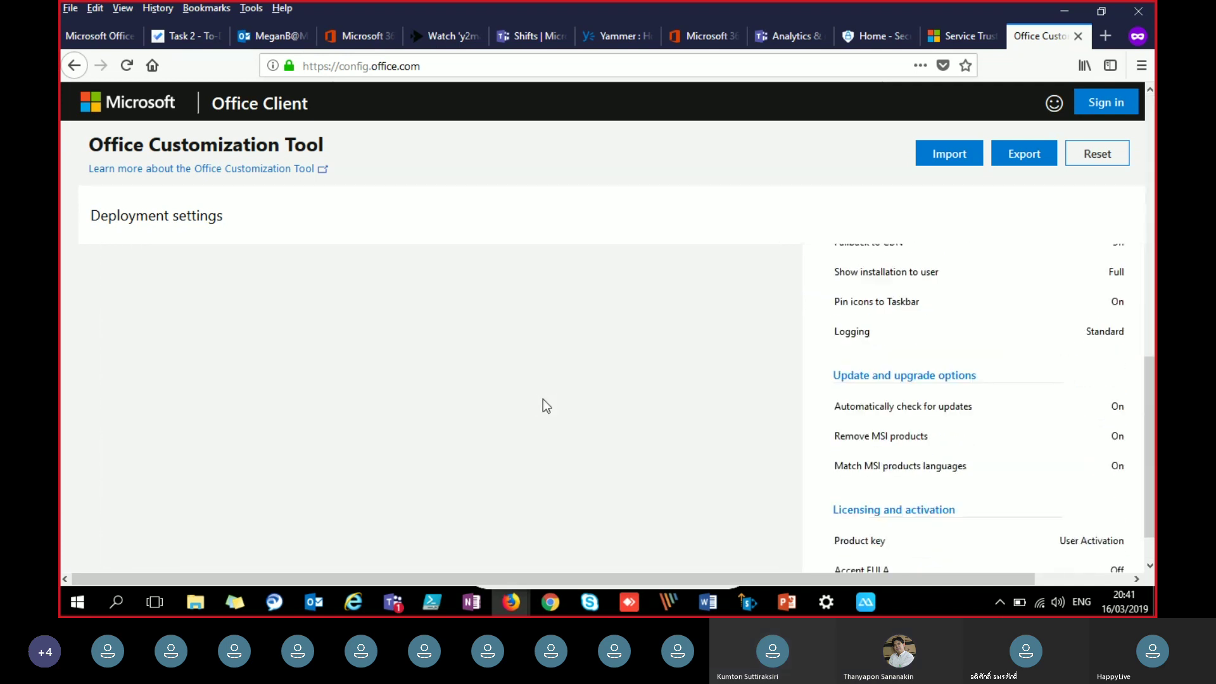
pyautogui.scroll(-1, 542, 399)
pyautogui.scroll(5, 542, 399)
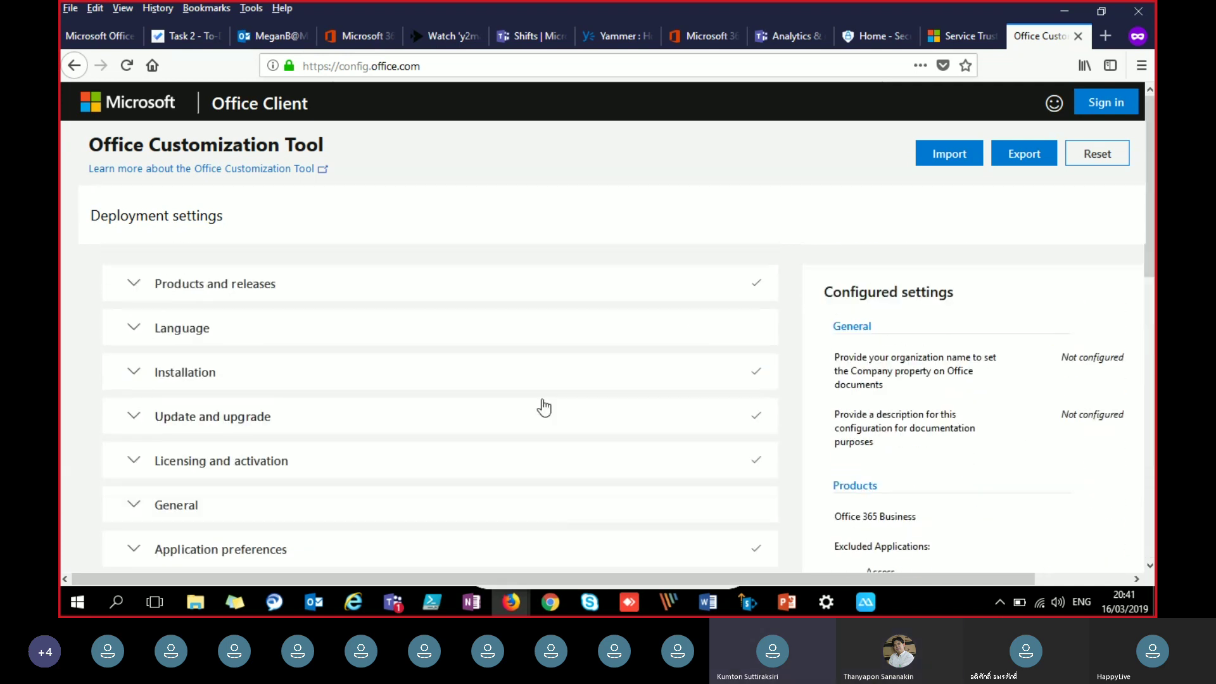
# Step: Try to export the configuration; it's blocked as incomplete with Language flagged
pyautogui.click(1024, 155)
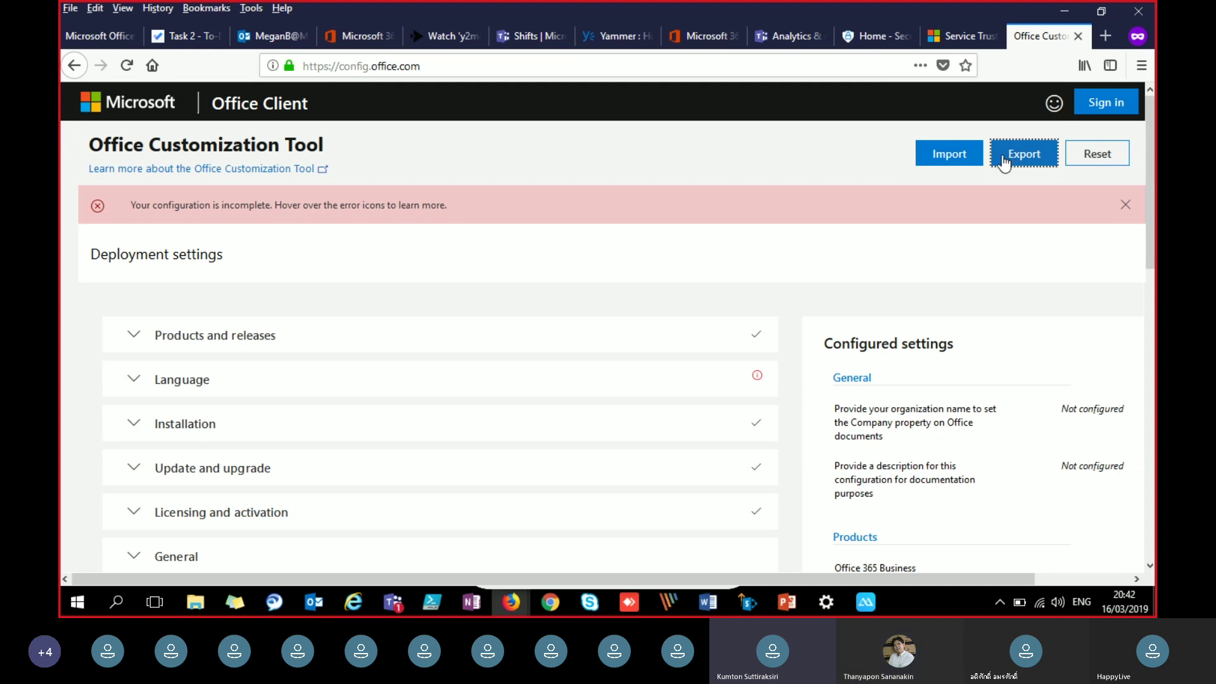
pyautogui.click(794, 608)
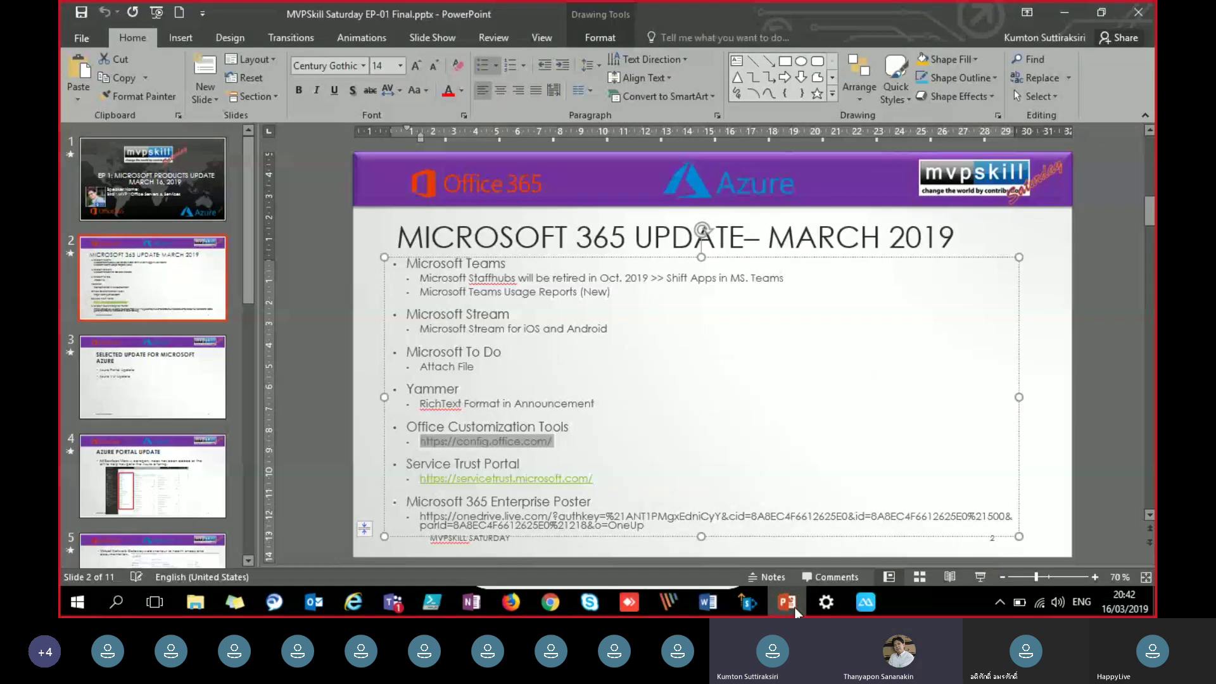
pyautogui.click(793, 607)
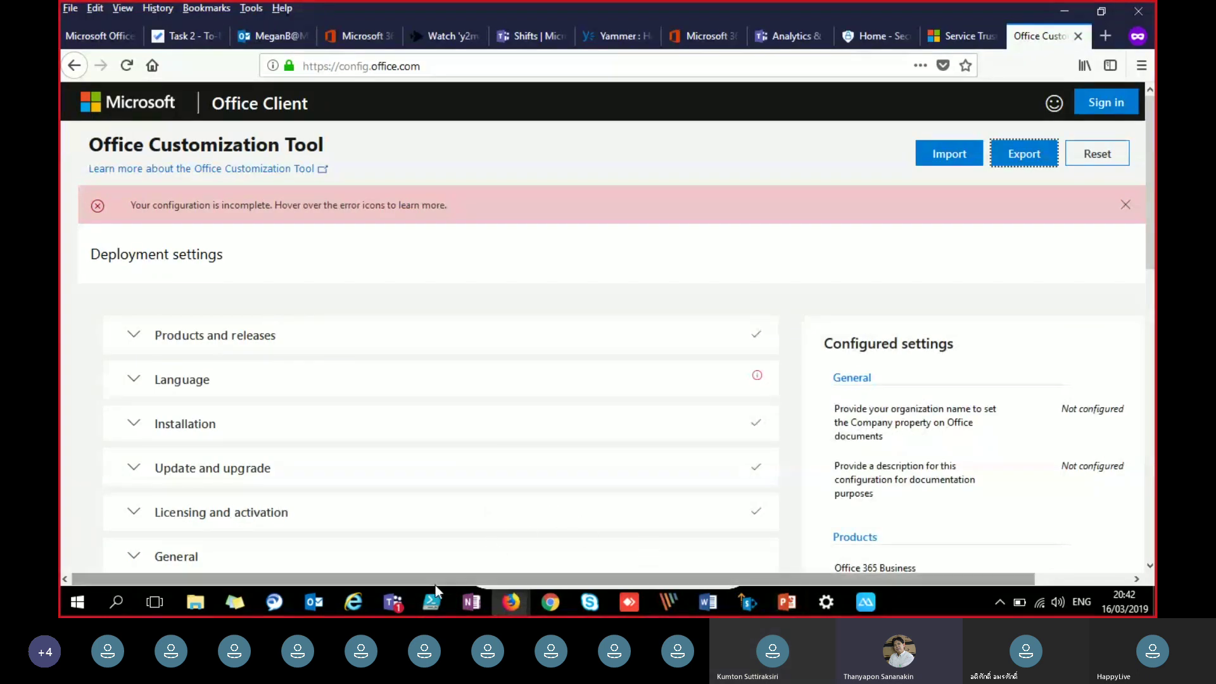
pyautogui.moveTo(405, 600)
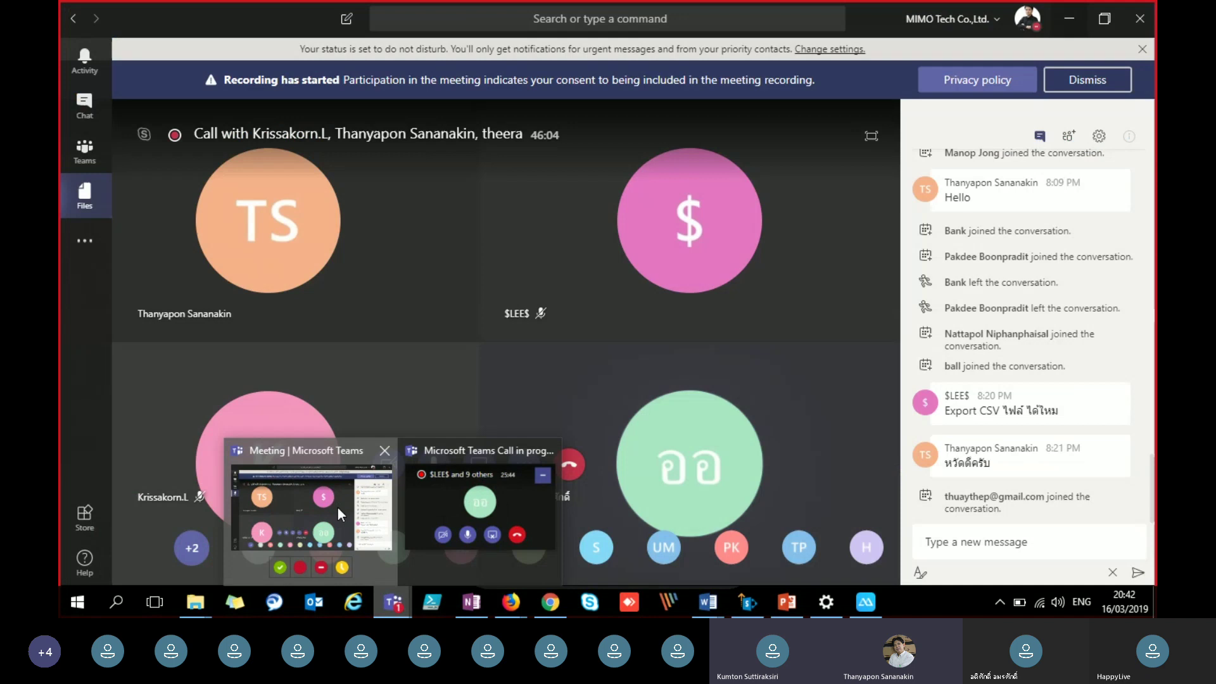
pyautogui.click(337, 508)
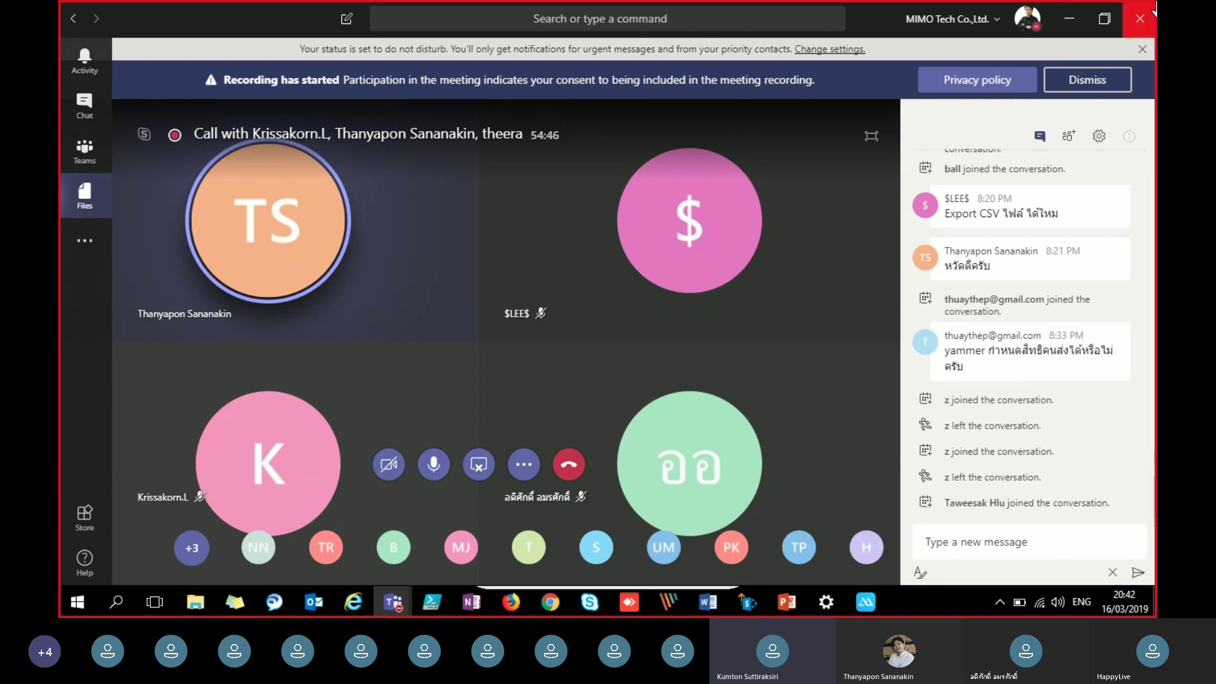
pyautogui.click(1076, 17)
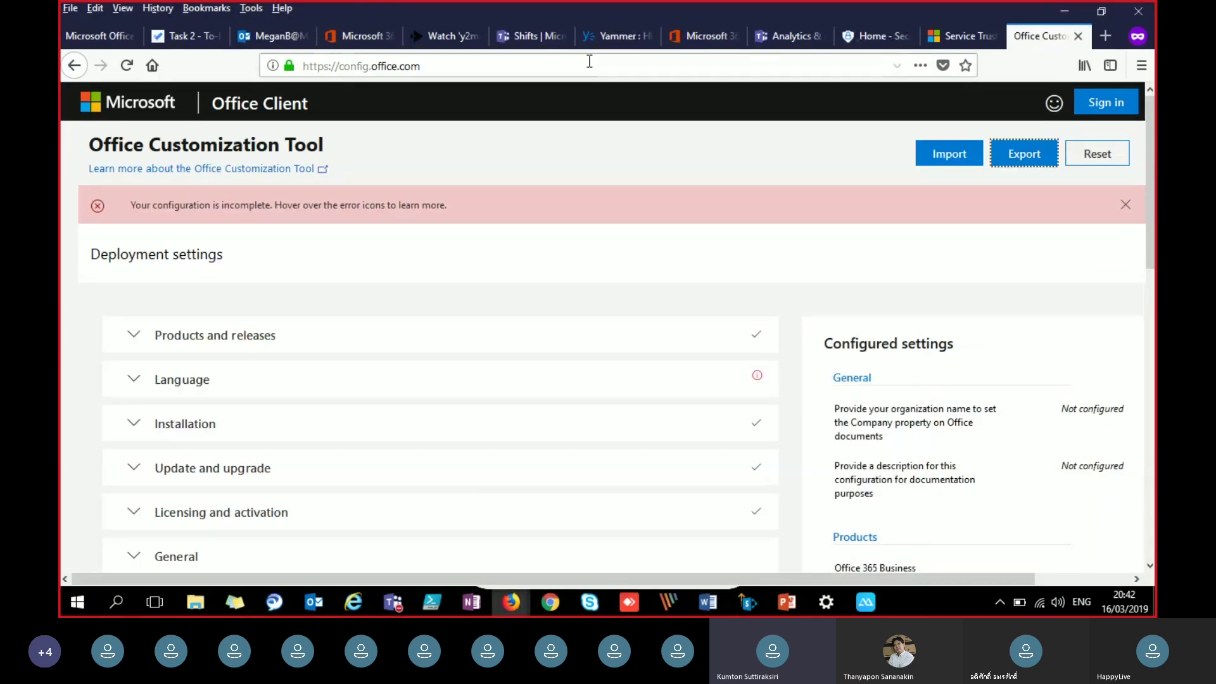
# Step: Switch to Yammer's Following feed showing the 'test 1234' announcement in All Company
pyautogui.click(614, 36)
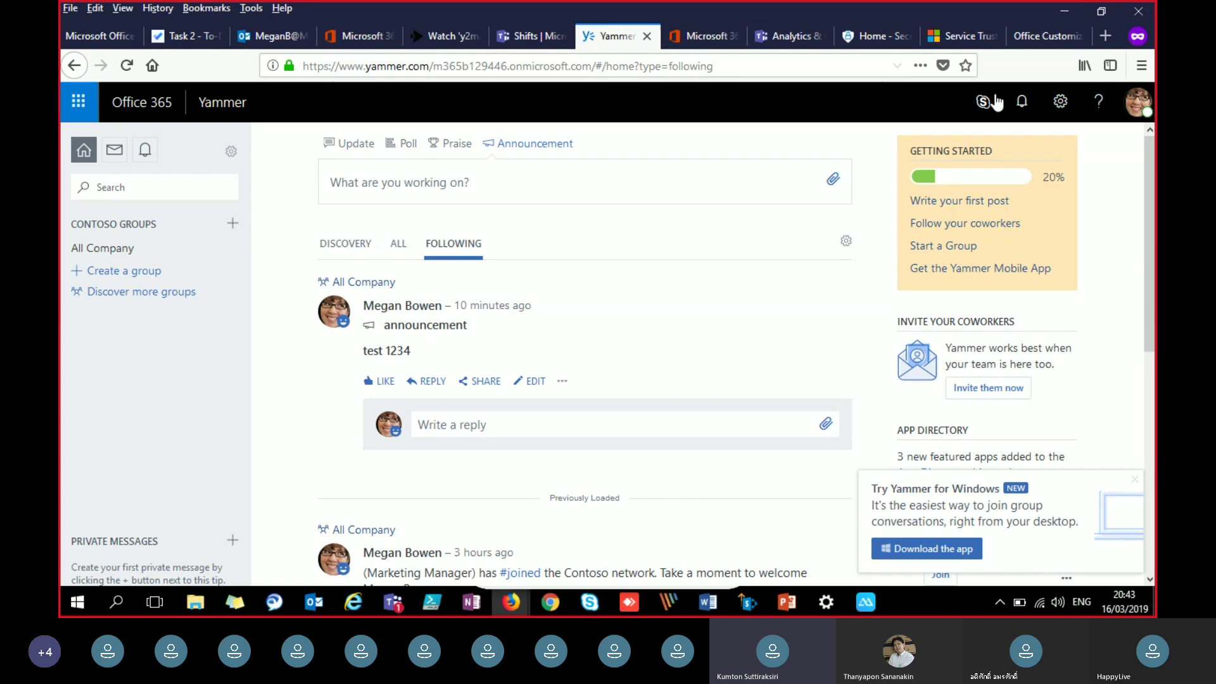
# Step: Begin the Compliance Manager sign-in on Service Trust Portal, then show the Microsoft 365 admin center home
pyautogui.click(963, 34)
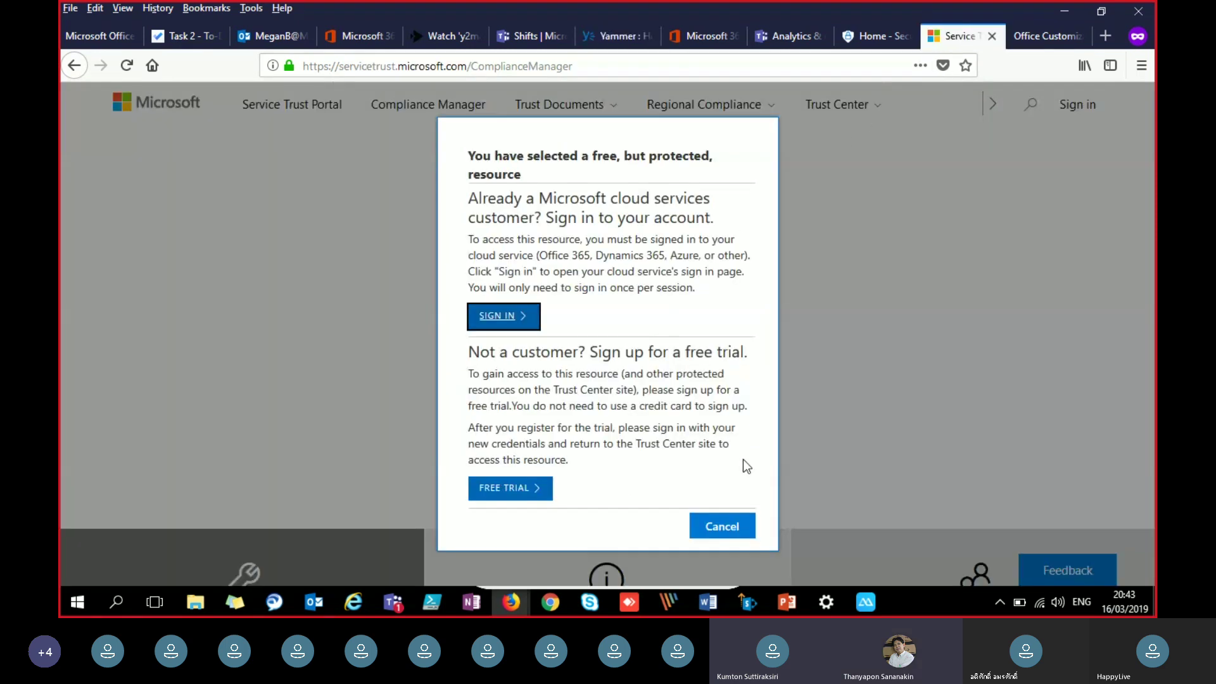
pyautogui.click(515, 316)
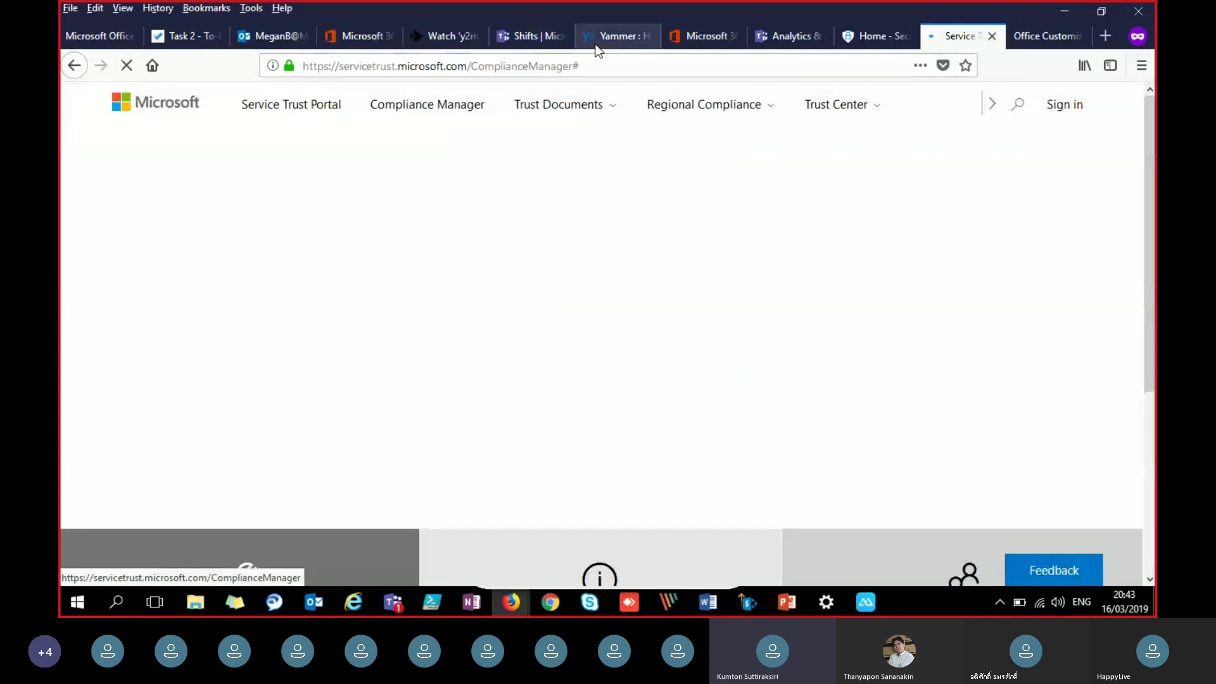
pyautogui.click(349, 36)
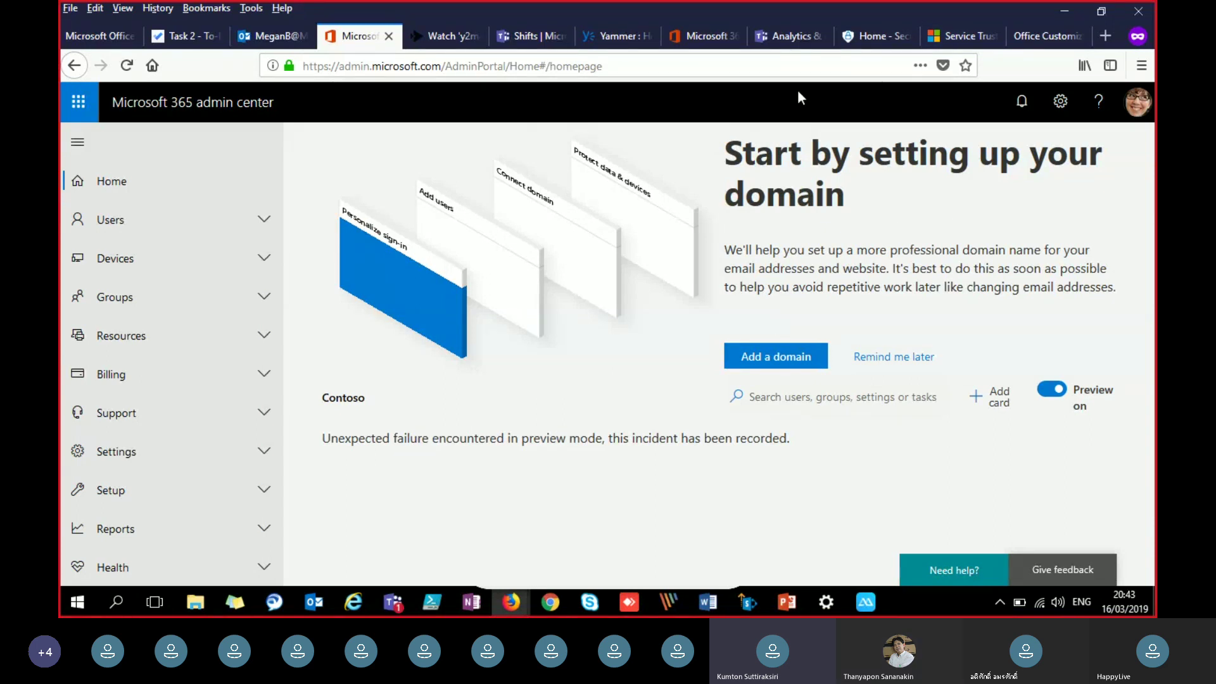
pyautogui.click(960, 36)
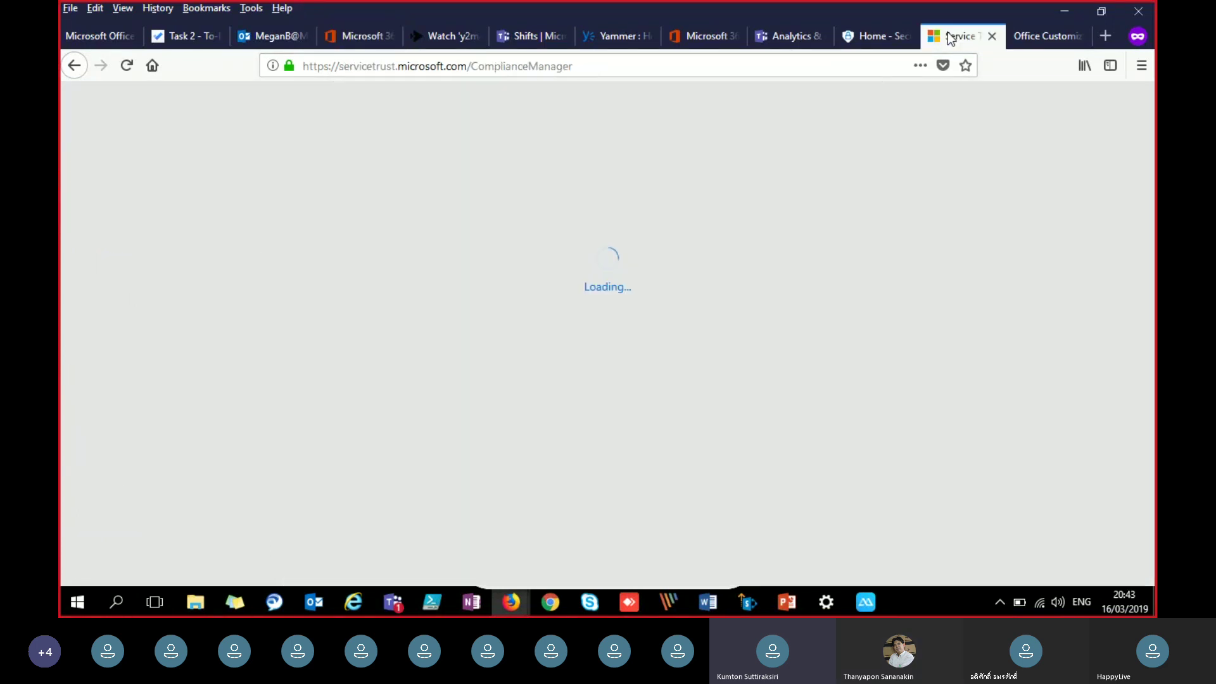
pyautogui.click(354, 39)
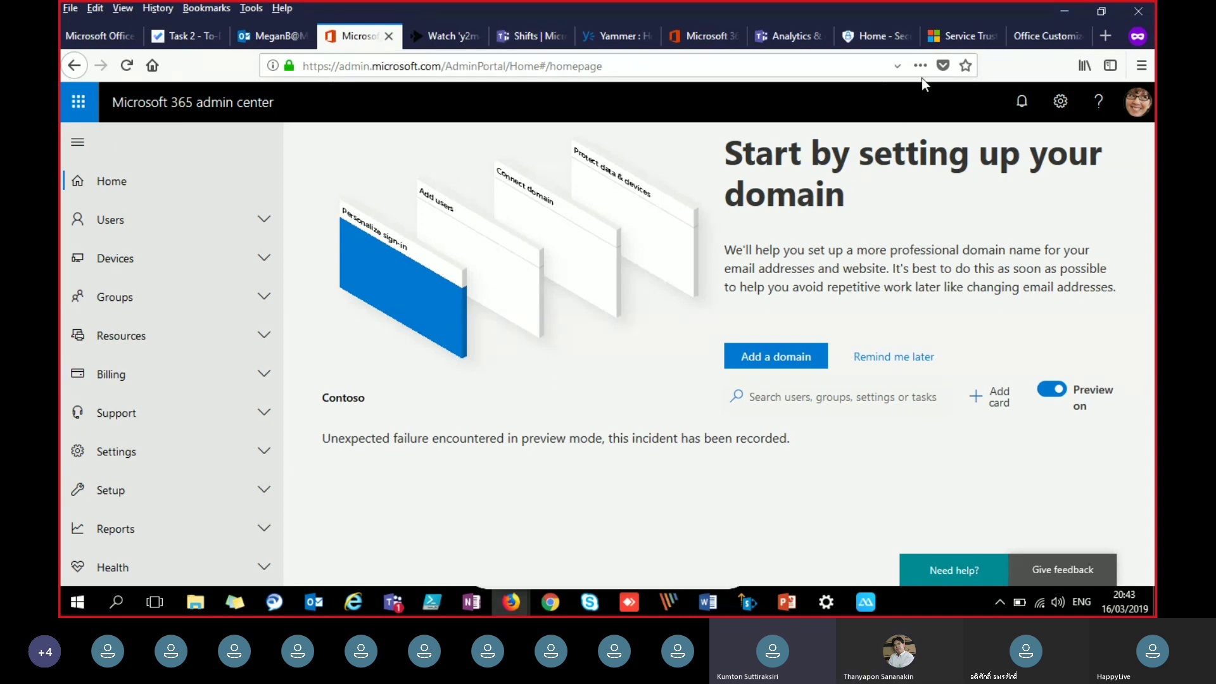
# Step: Review Compliance Manager's Office 365 and Azure assessment cards, such as Office 365 - GDPR scoring 264 of 626
pyautogui.click(966, 39)
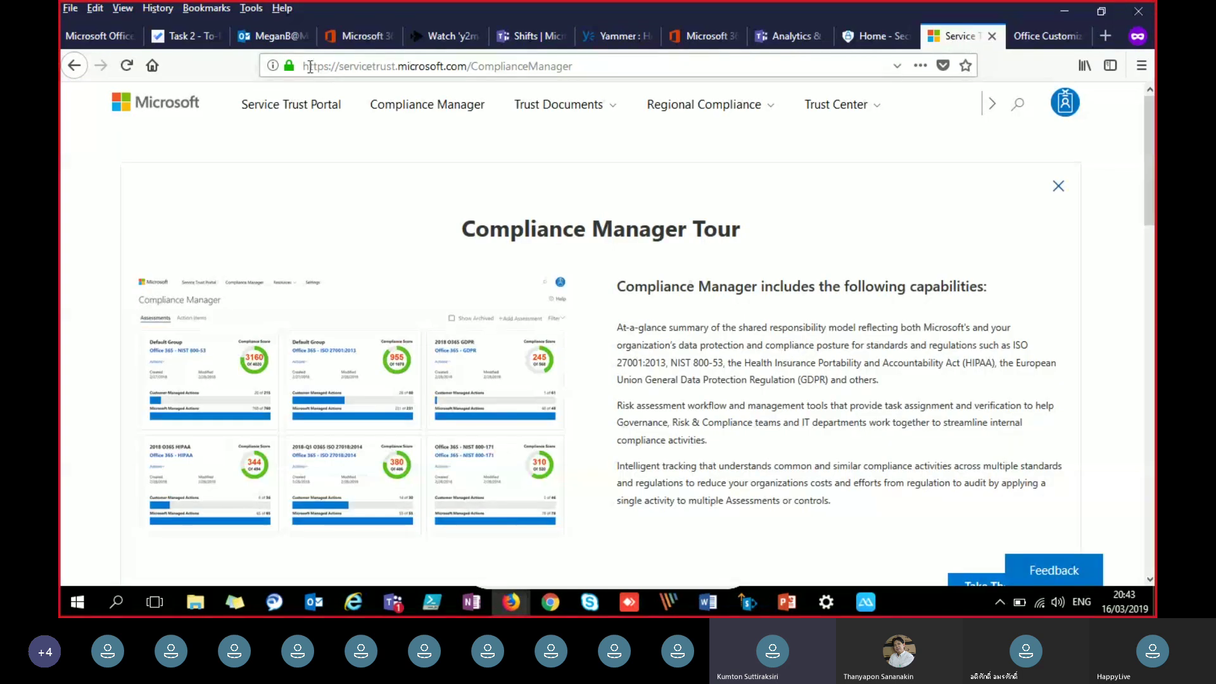
pyautogui.moveTo(305, 66); pyautogui.dragTo(468, 71)
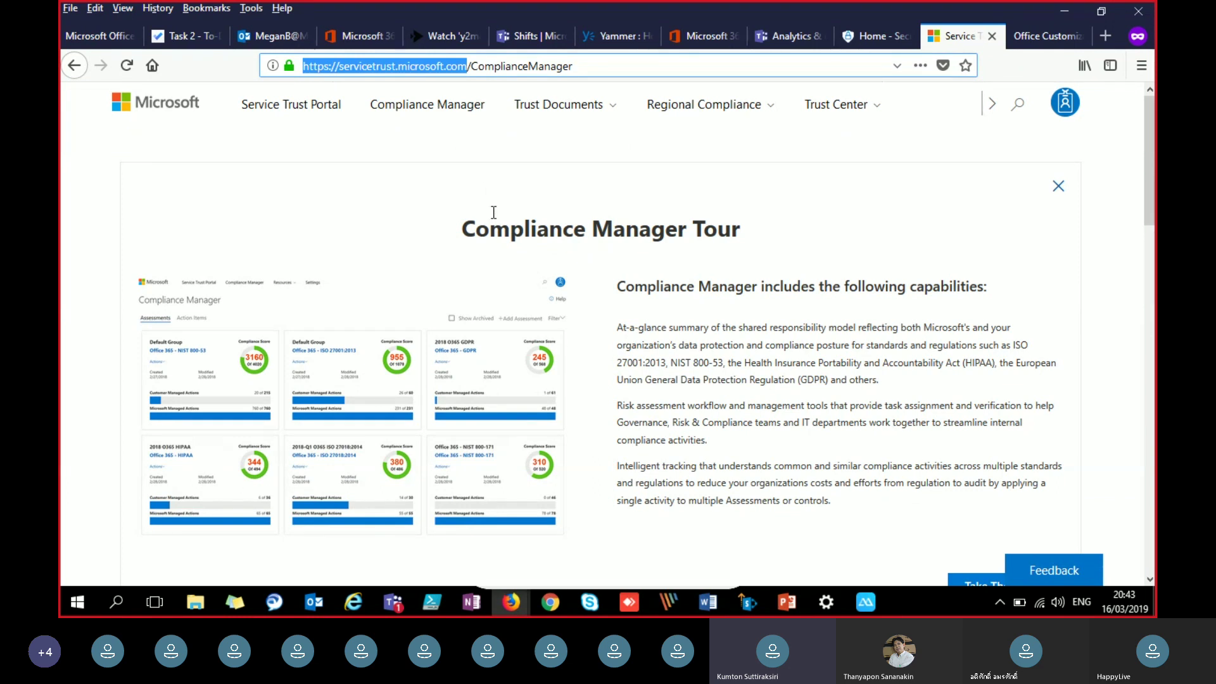
pyautogui.scroll(-5, 492, 212)
pyautogui.scroll(-5, 492, 212)
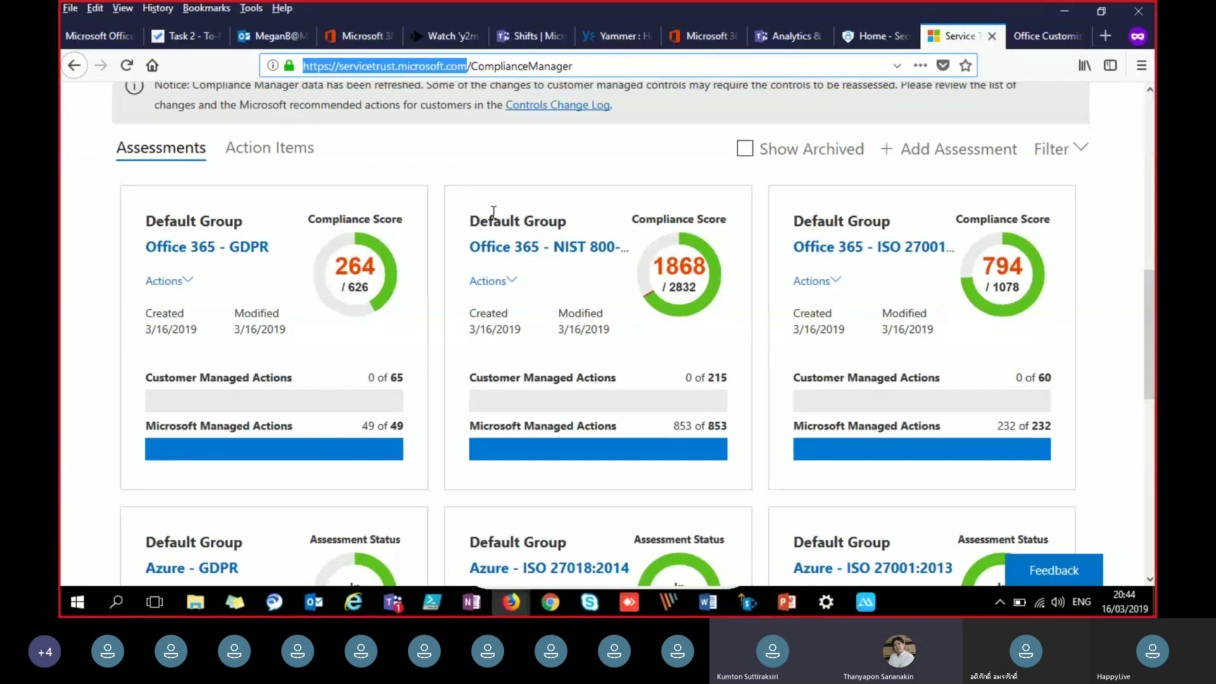
pyautogui.scroll(-2, 493, 212)
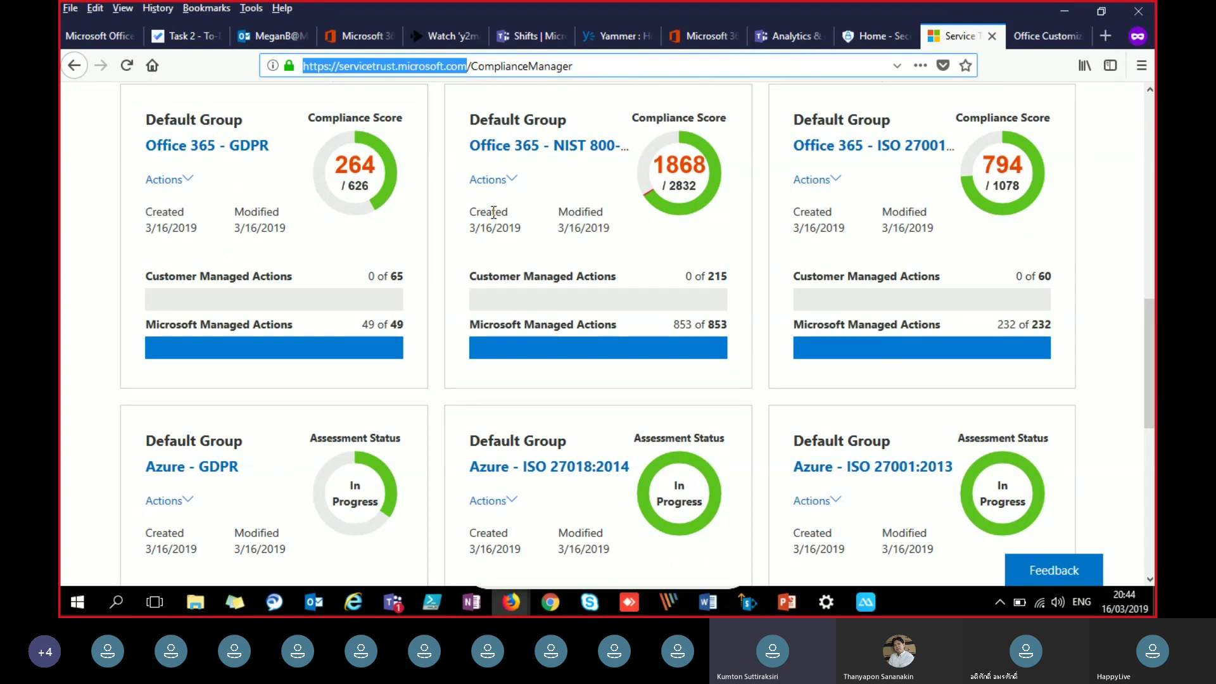
pyautogui.scroll(-1, 522, 249)
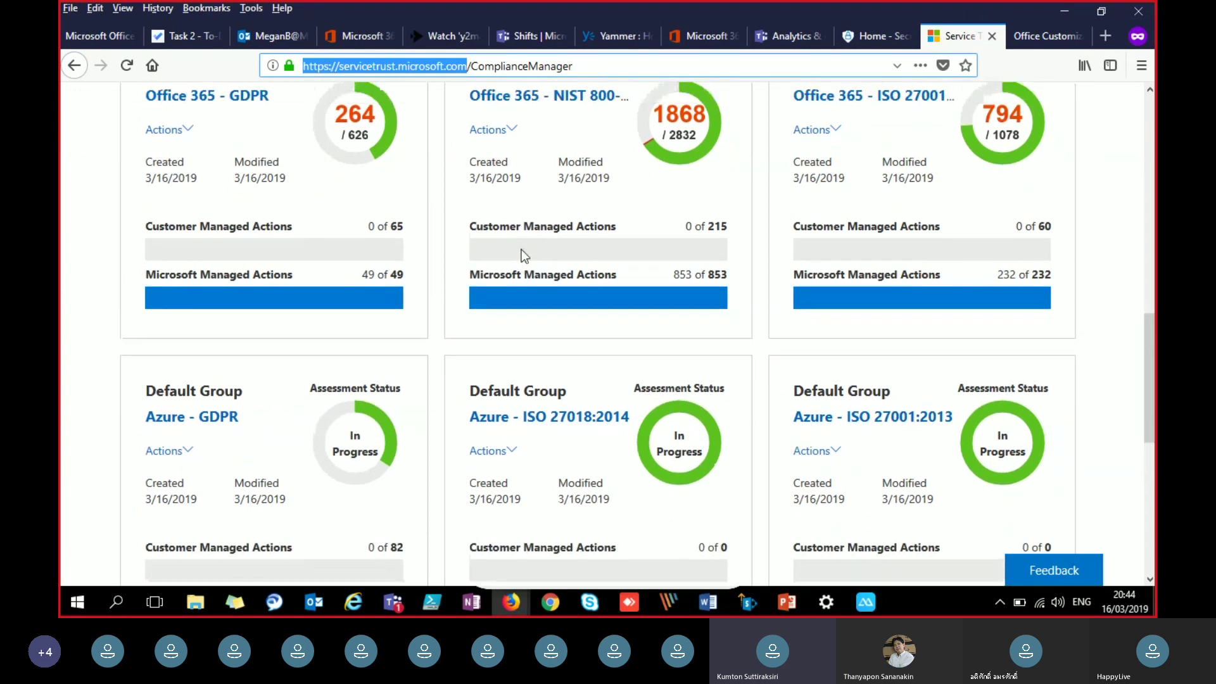
pyautogui.scroll(5, 522, 249)
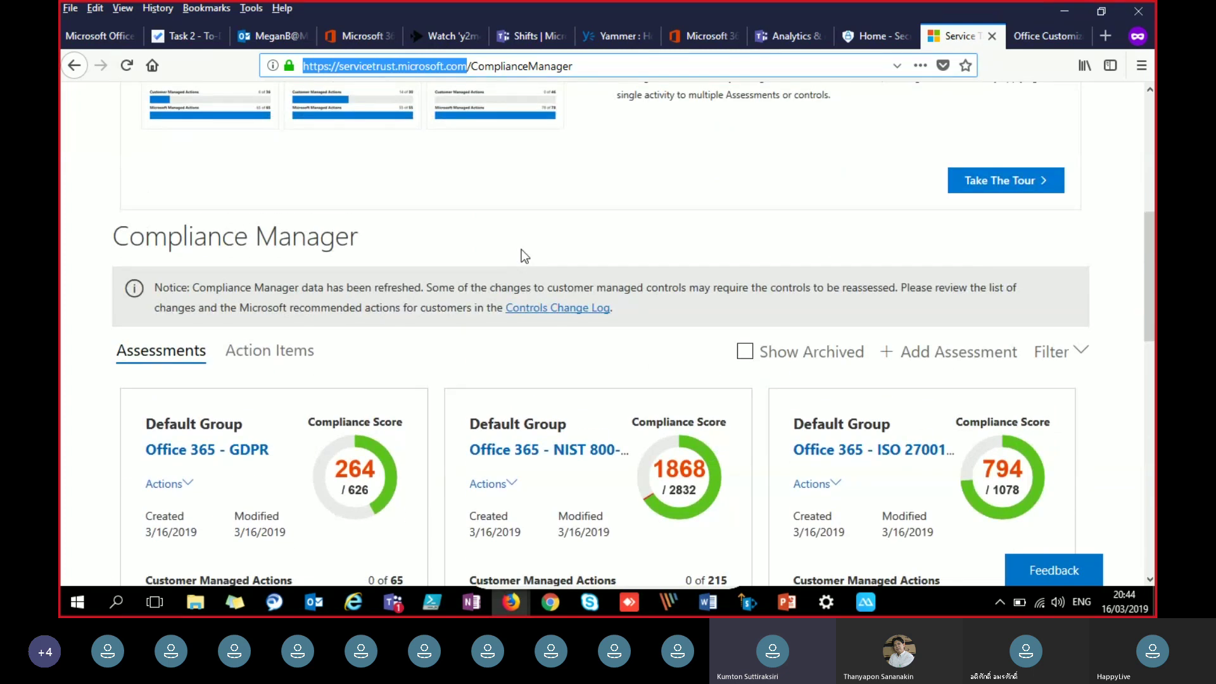
pyautogui.scroll(-8, 522, 250)
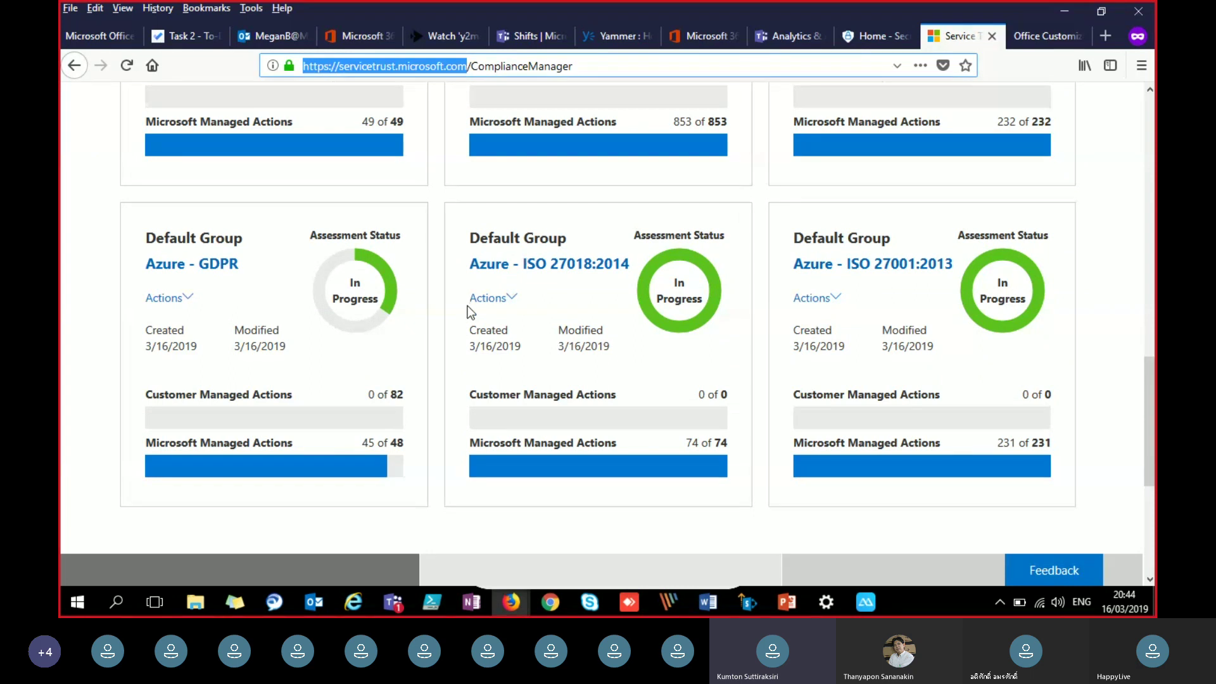
pyautogui.scroll(9, 467, 307)
pyautogui.scroll(5, 467, 310)
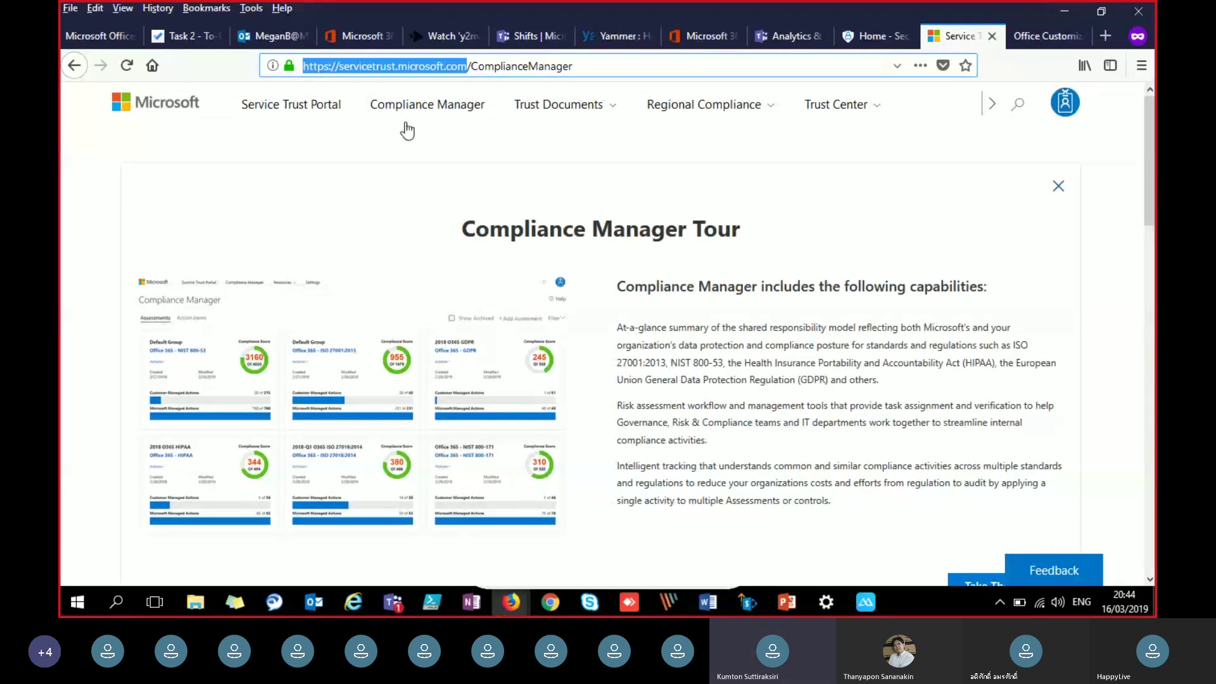
# Step: Browse the Audit Reports page and the regional compliance and Trust Center menus
pyautogui.click(607, 112)
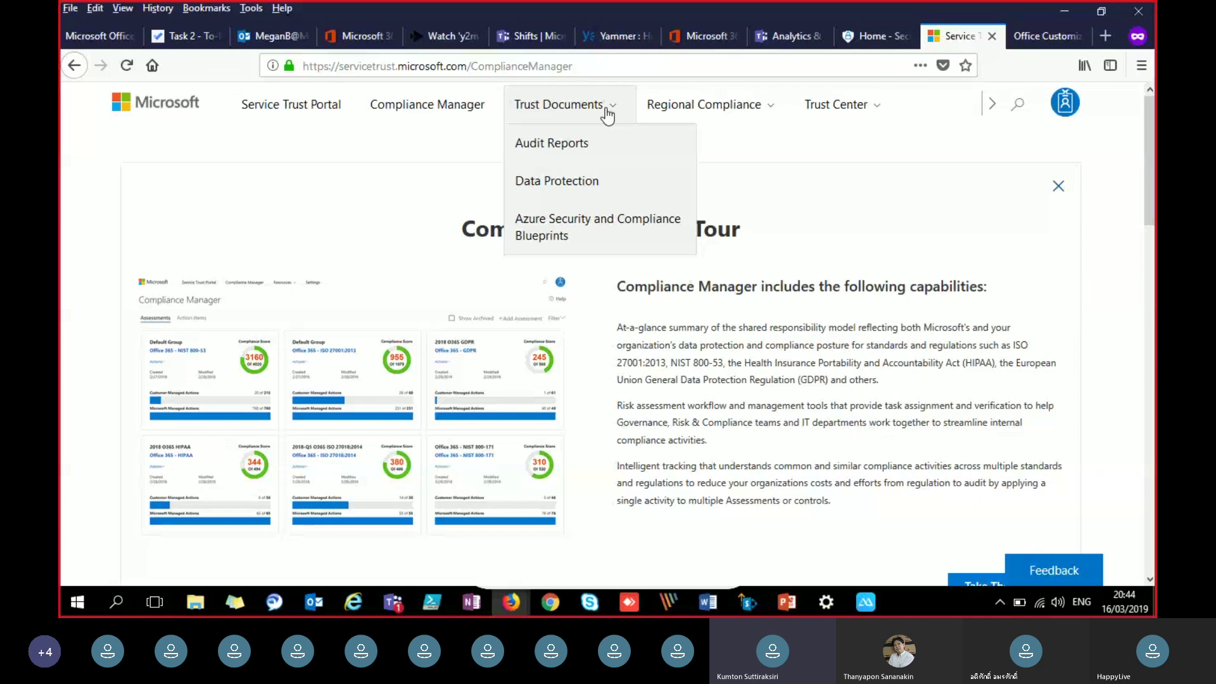
pyautogui.click(587, 155)
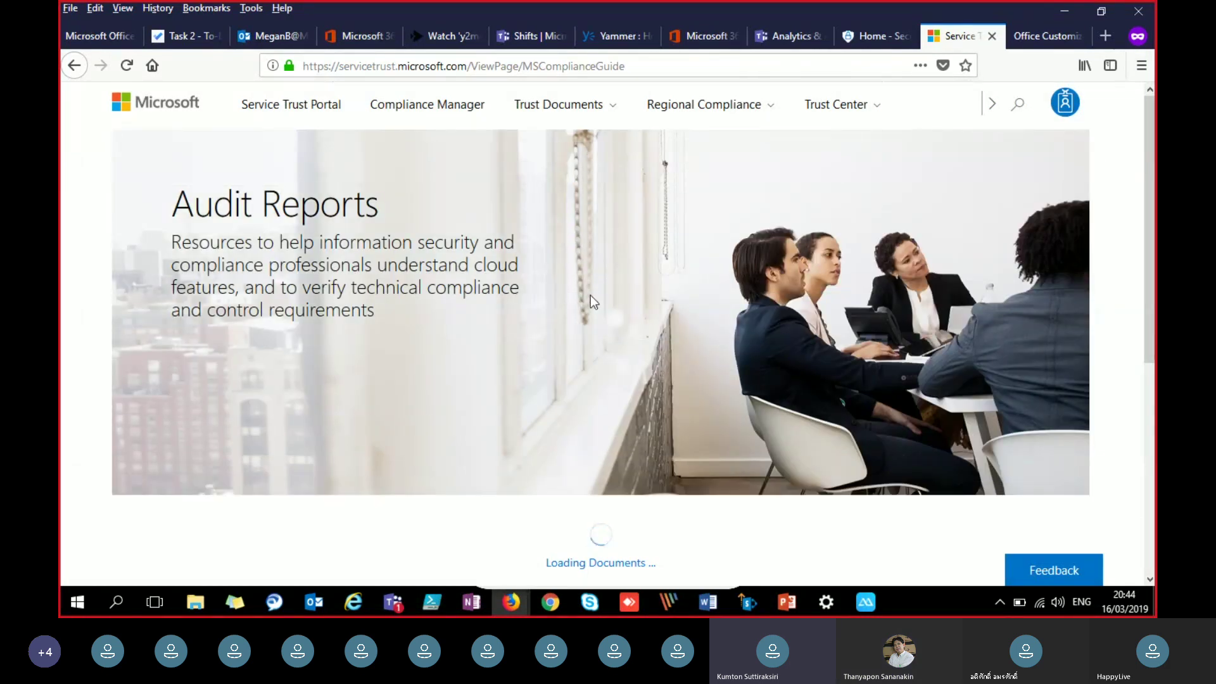
pyautogui.scroll(-5, 590, 295)
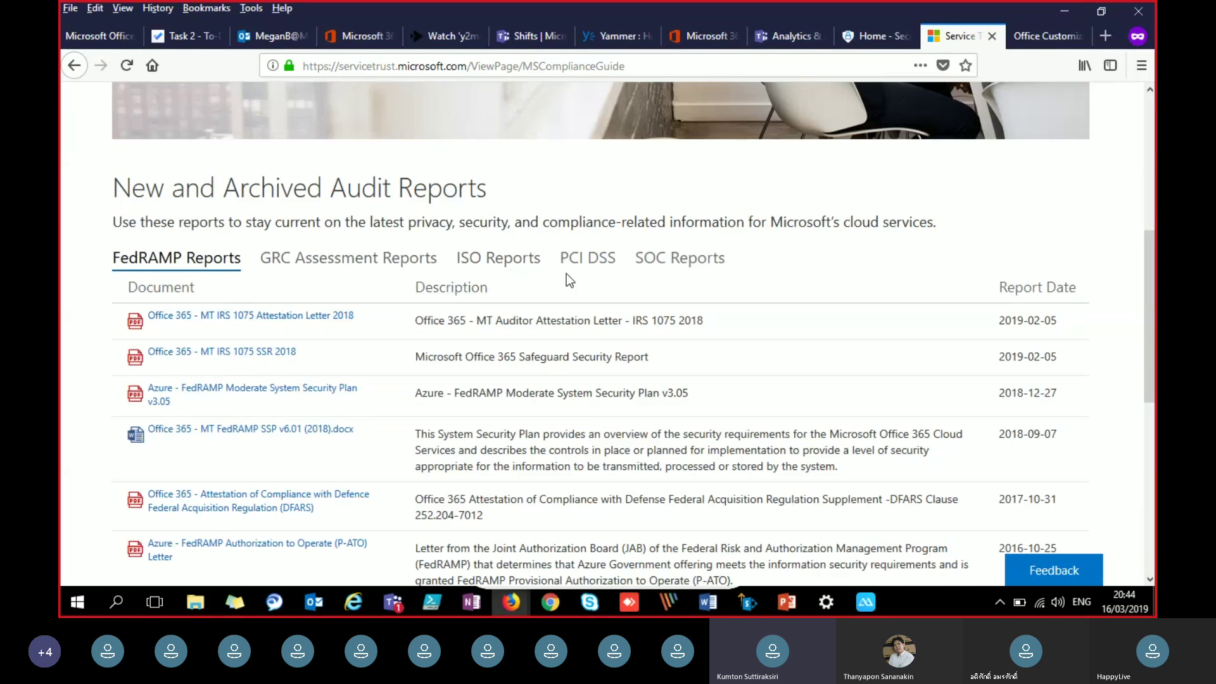
pyautogui.scroll(-6, 470, 342)
pyautogui.scroll(3, 469, 340)
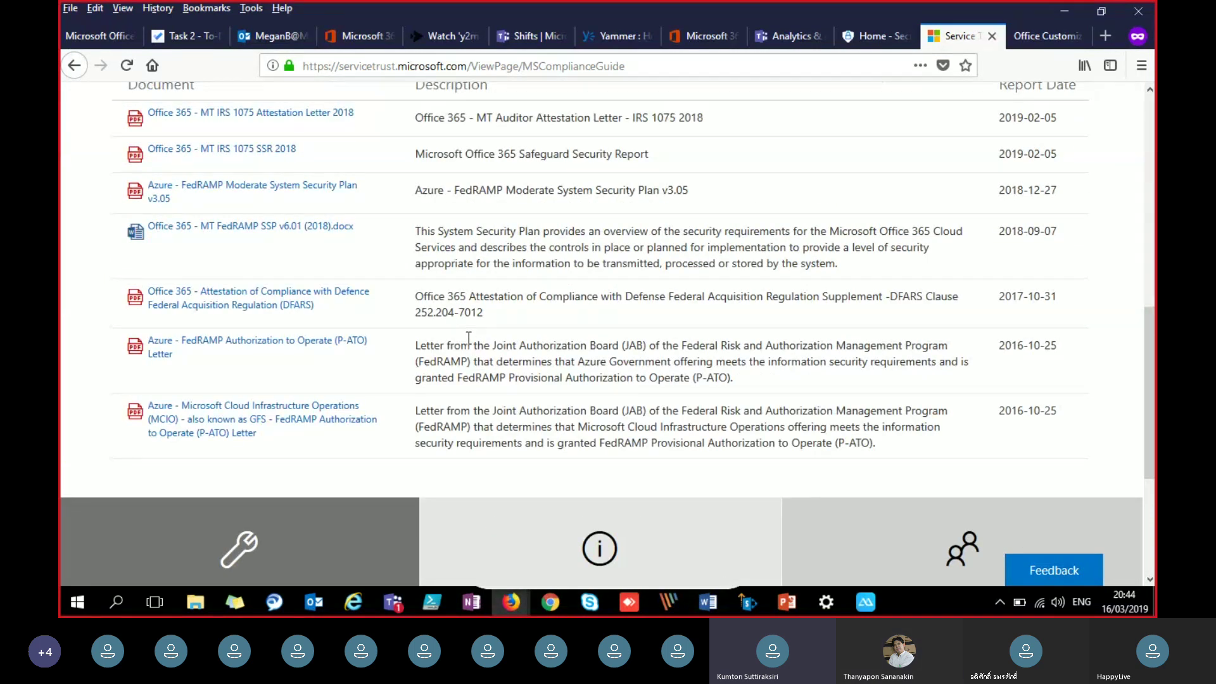
pyautogui.scroll(3, 469, 339)
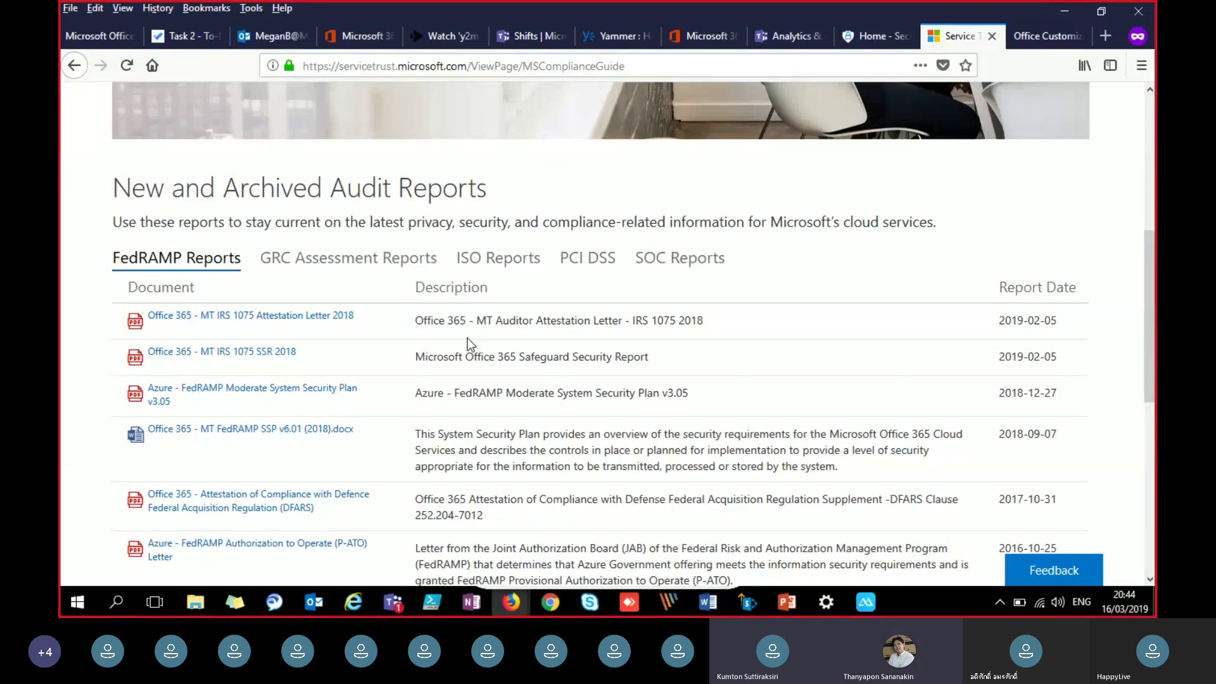
pyautogui.scroll(5, 469, 344)
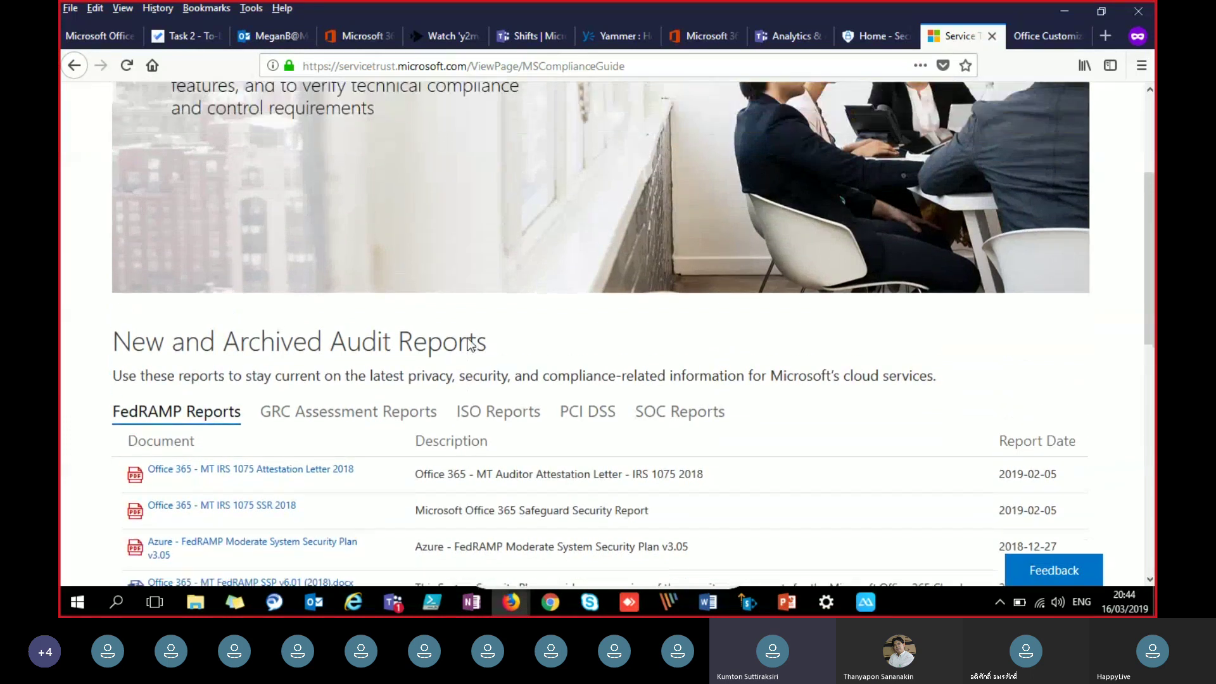
pyautogui.click(724, 113)
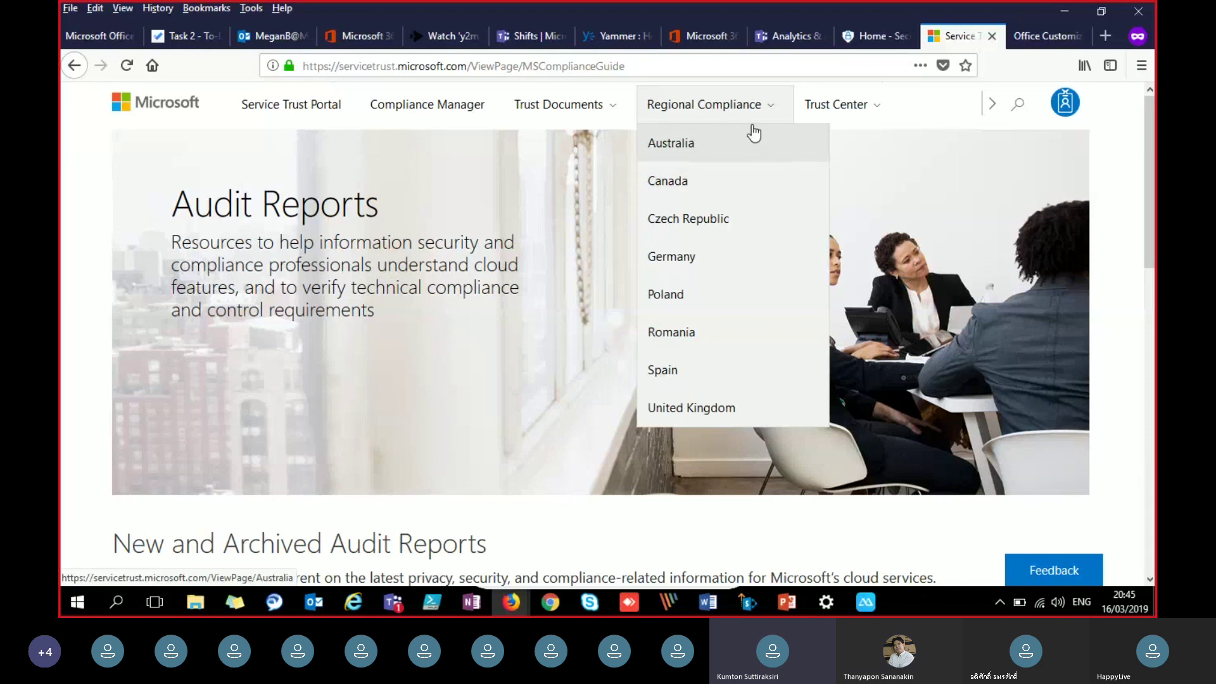
pyautogui.click(862, 120)
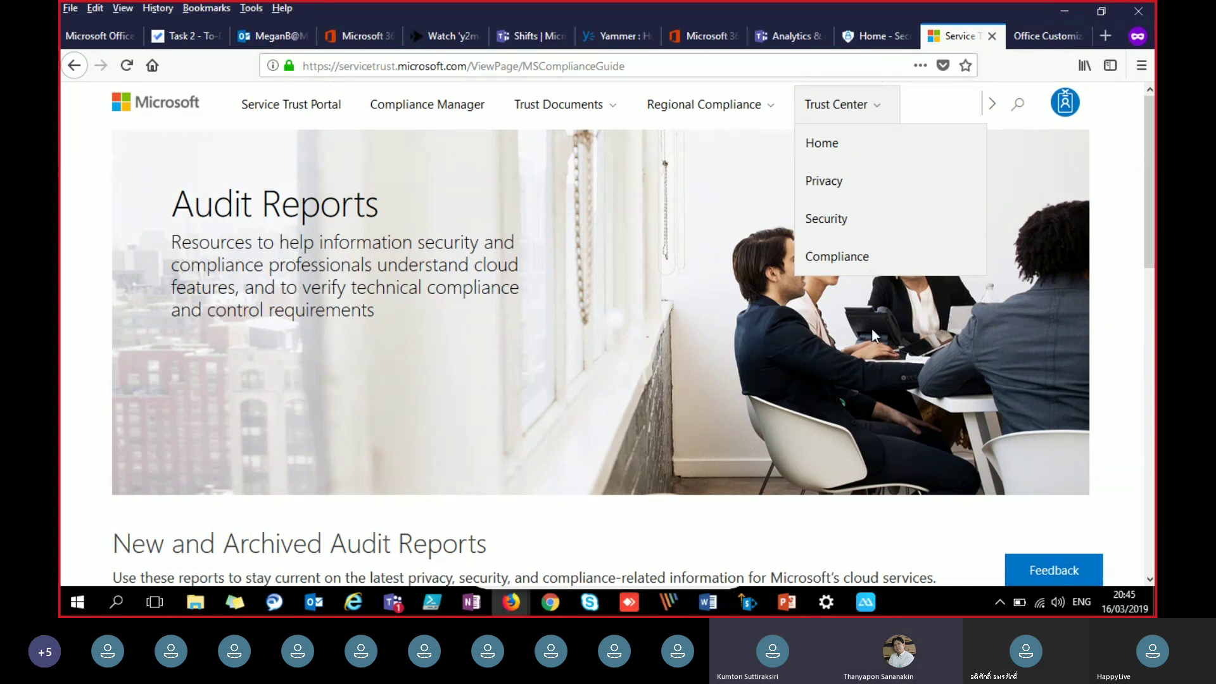
# Step: Copy the OneDrive poster link from the PowerPoint slide and return to Firefox
pyautogui.click(786, 603)
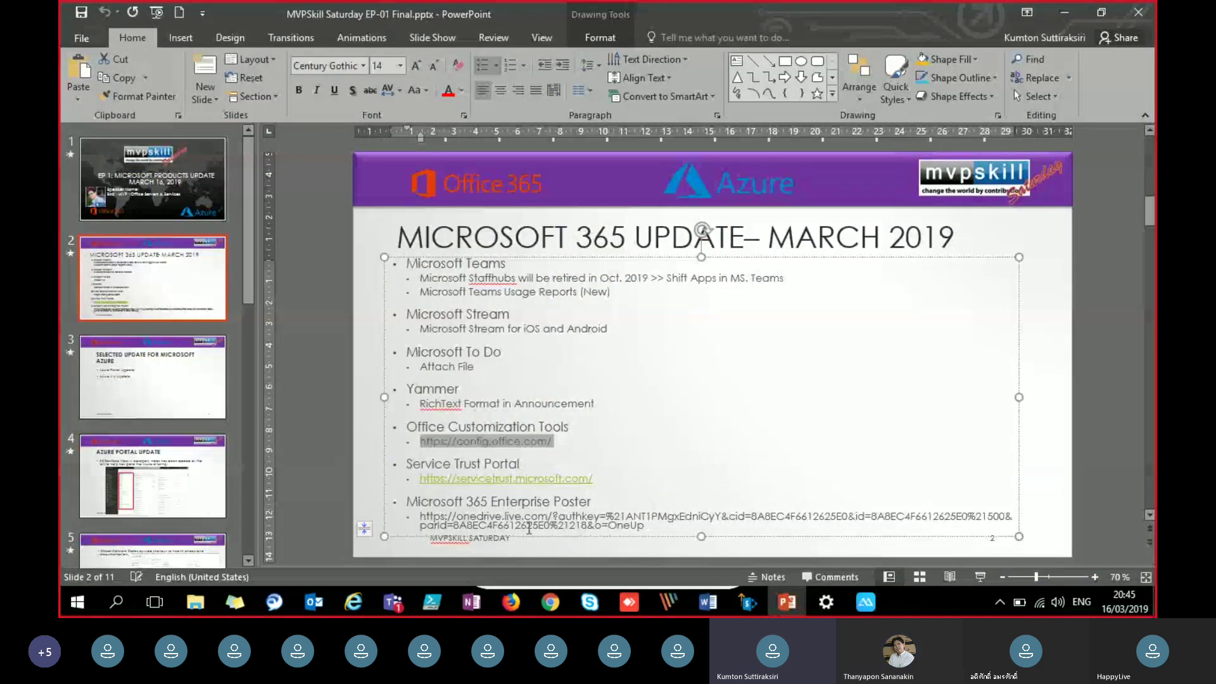
pyautogui.moveTo(648, 526); pyautogui.dragTo(419, 516)
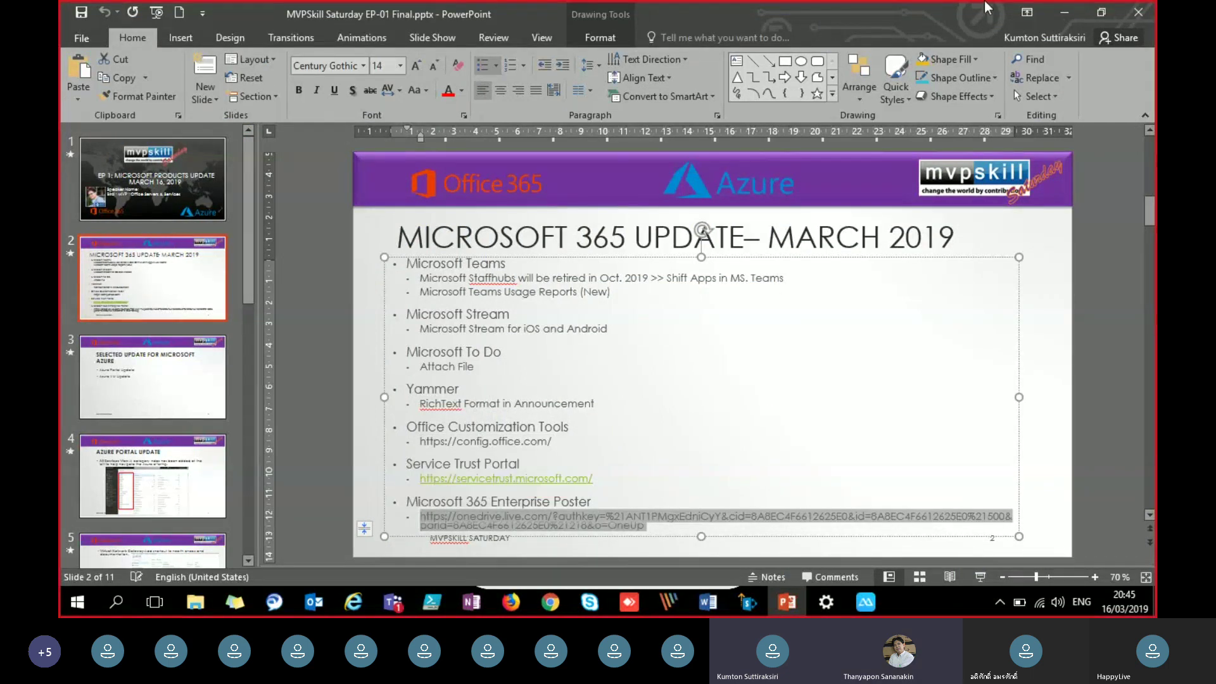
pyautogui.hotkey('alt', 'Tab')
# Step: Load the copied OneDrive poster link in the Office Customization Tool tab
pyautogui.click(1031, 39)
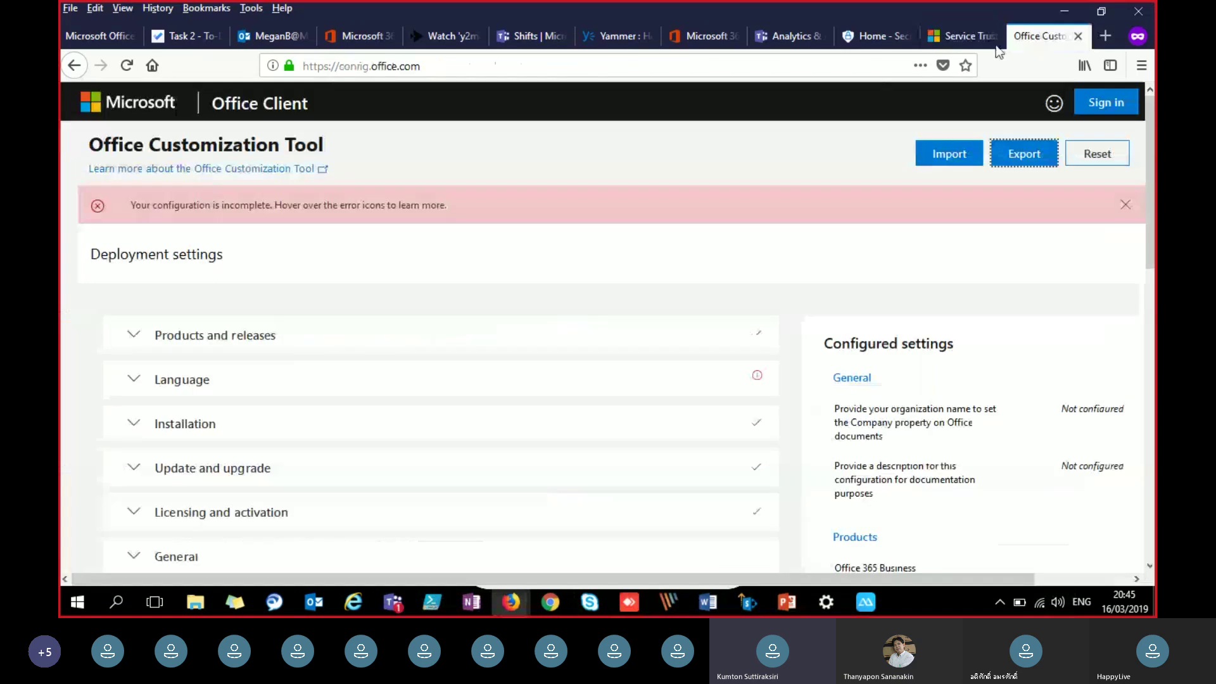
pyautogui.click(638, 66)
pyautogui.press('Return')
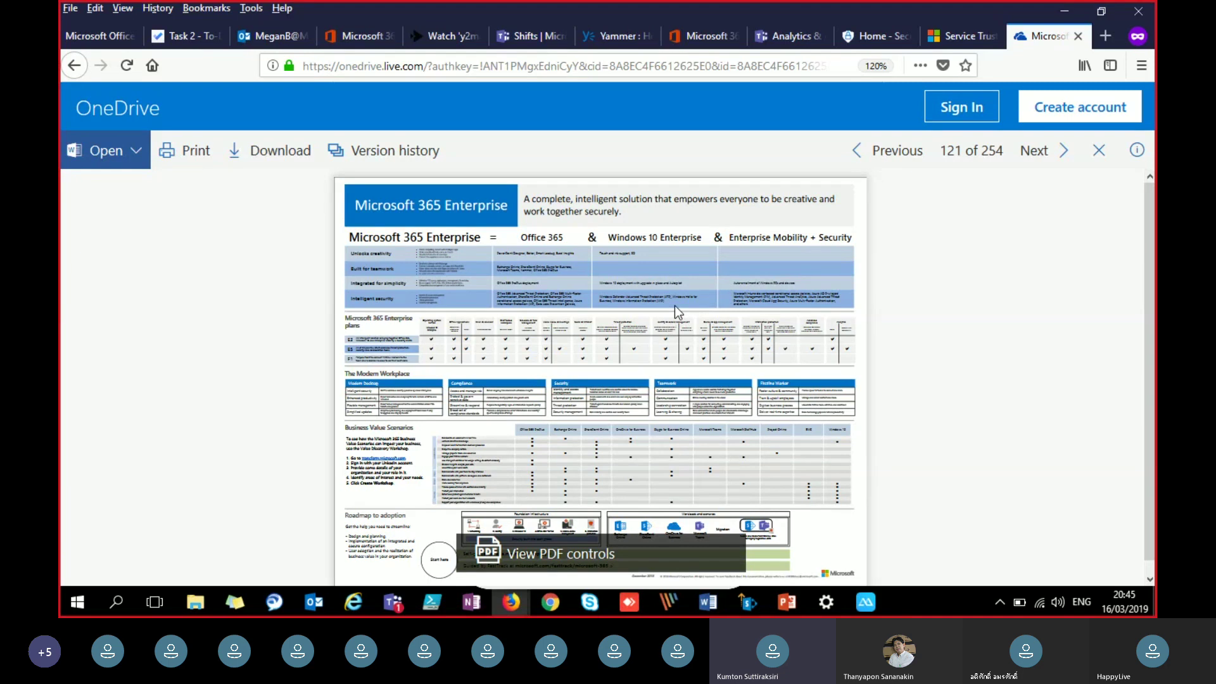
# Step: Zoom the poster view in, try Open in Word Online, close that tab, and zoom back to 170%
pyautogui.hotkey('ctrl', '+')
pyautogui.hotkey('ctrl', '+')
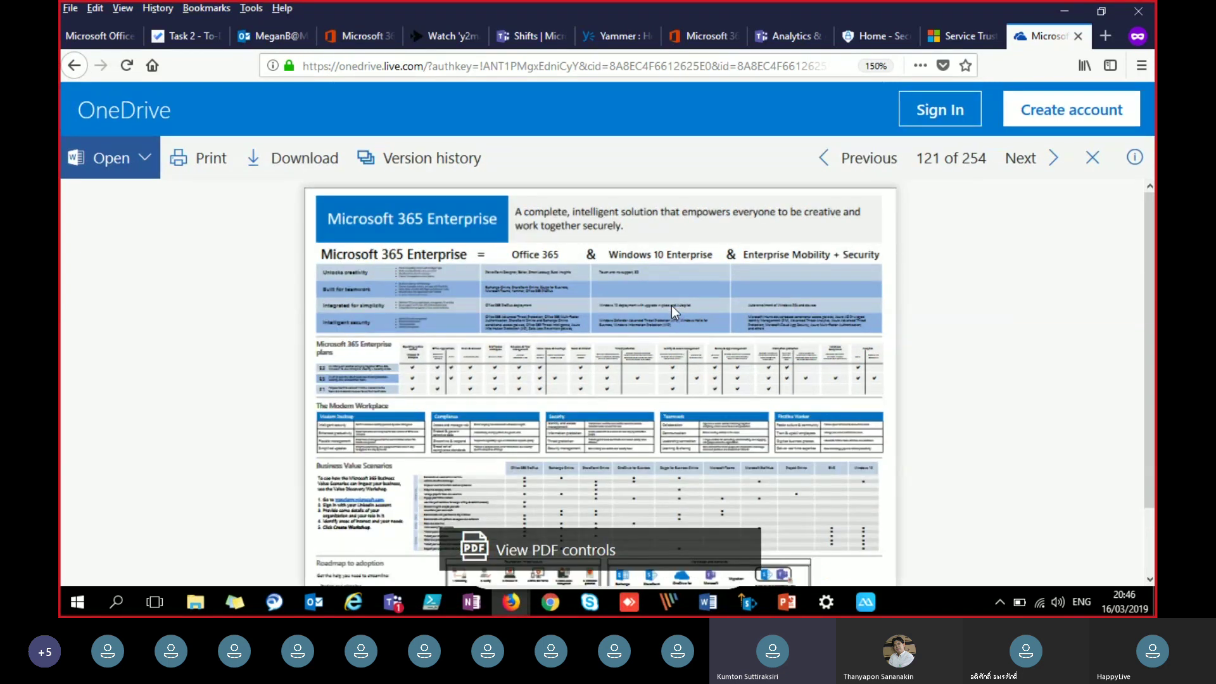
pyautogui.hotkey('ctrl', '+')
pyautogui.hotkey('ctrl', '+')
pyautogui.hotkey('ctrl', '+')
pyautogui.hotkey('ctrl', '+')
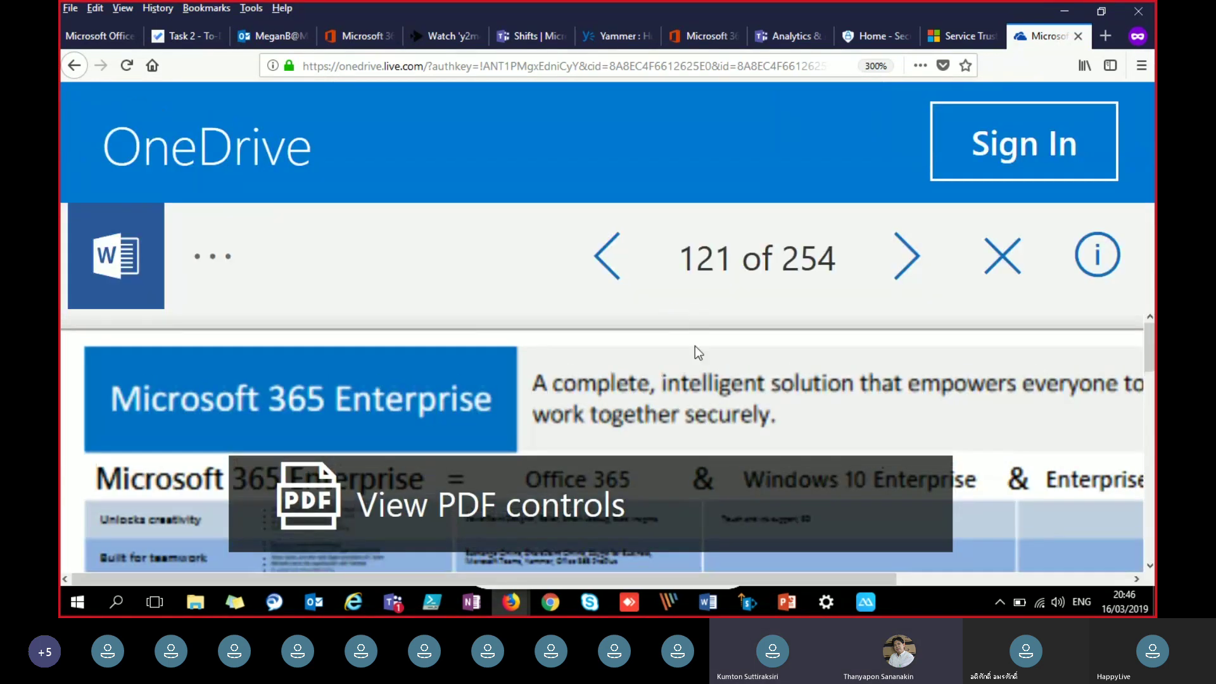
pyautogui.scroll(-5, 697, 361)
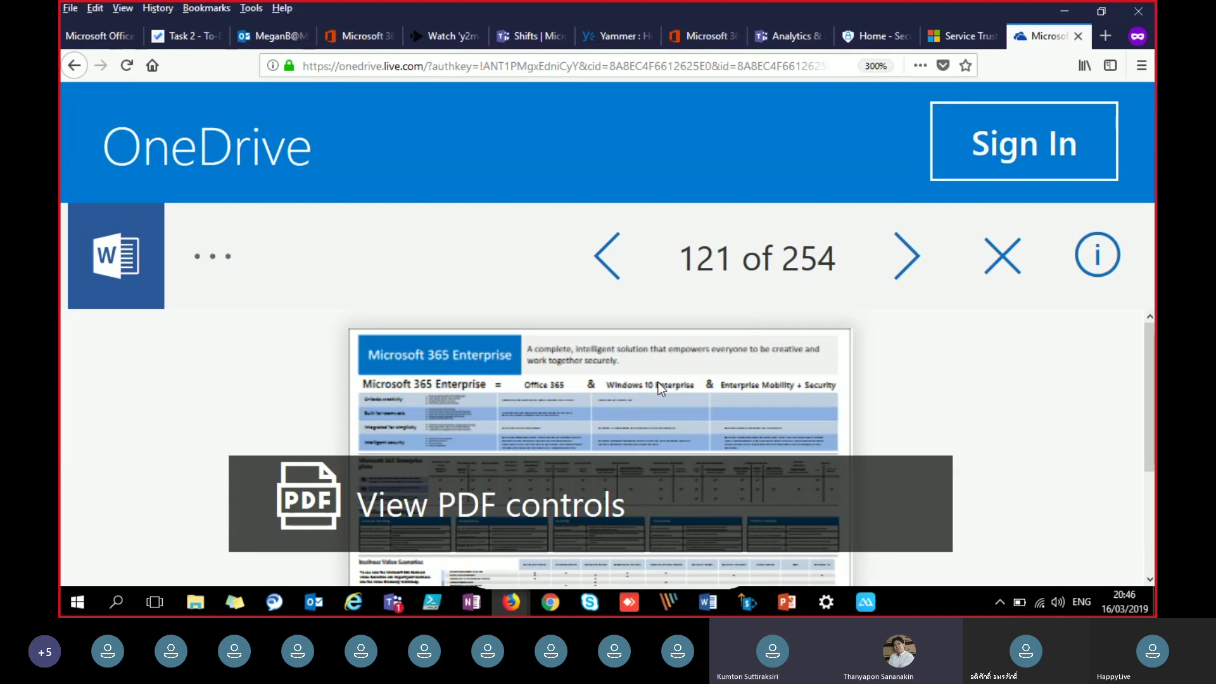
pyautogui.scroll(-1, 659, 382)
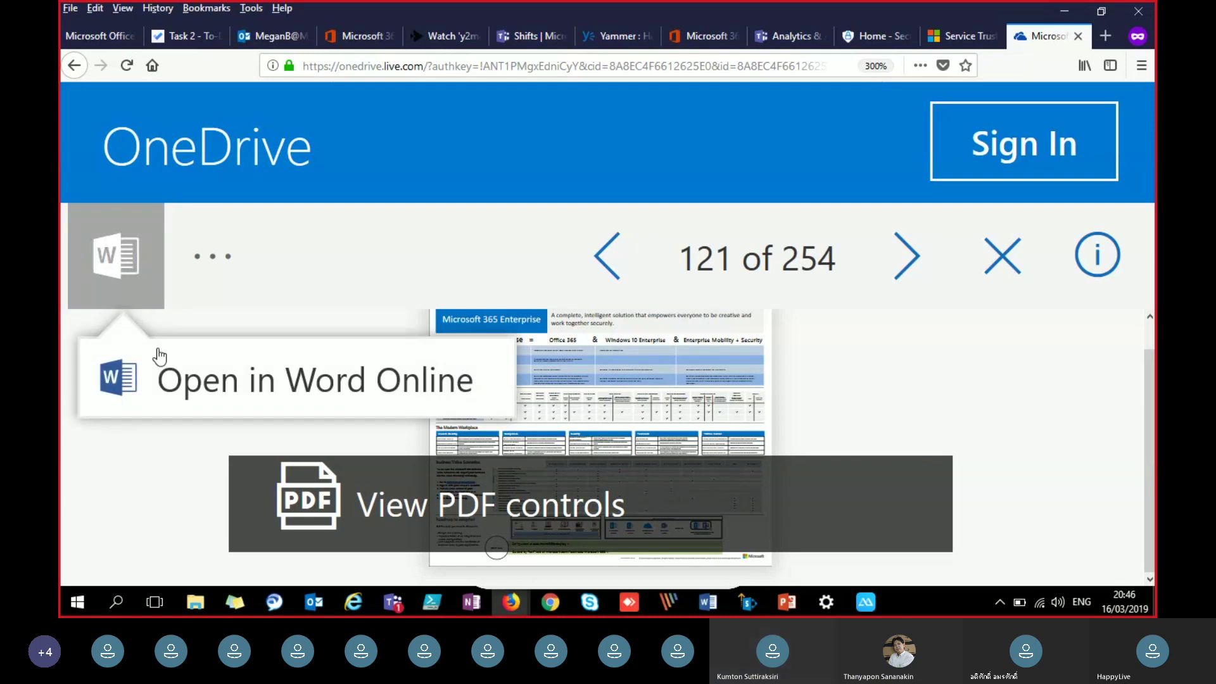
pyautogui.click(183, 379)
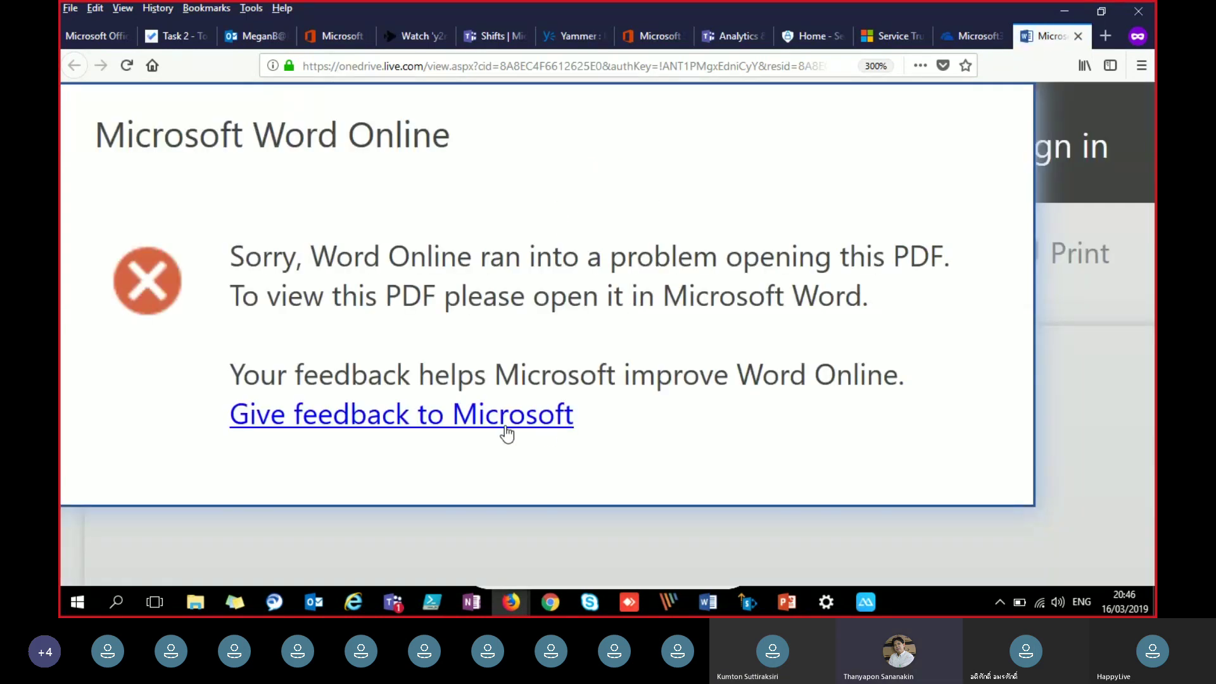
pyautogui.click(1078, 37)
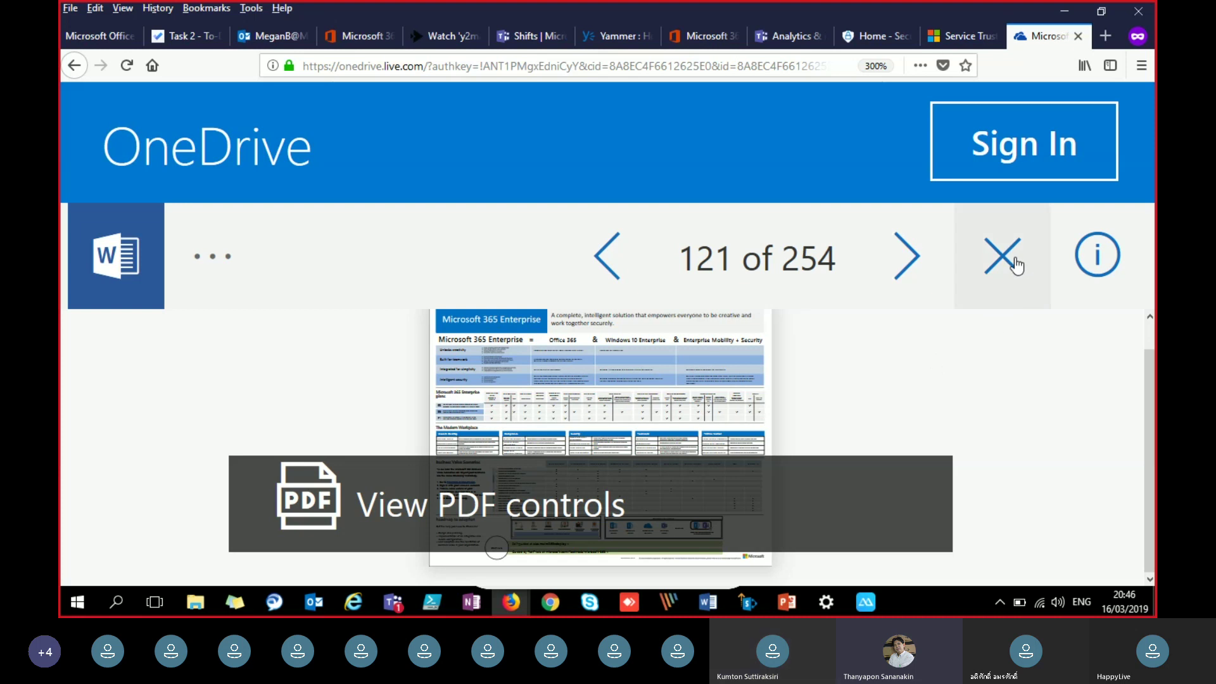
pyautogui.hotkey('ctrl', '-')
pyautogui.hotkey('ctrl', '-')
pyautogui.hotkey('ctrl', '-')
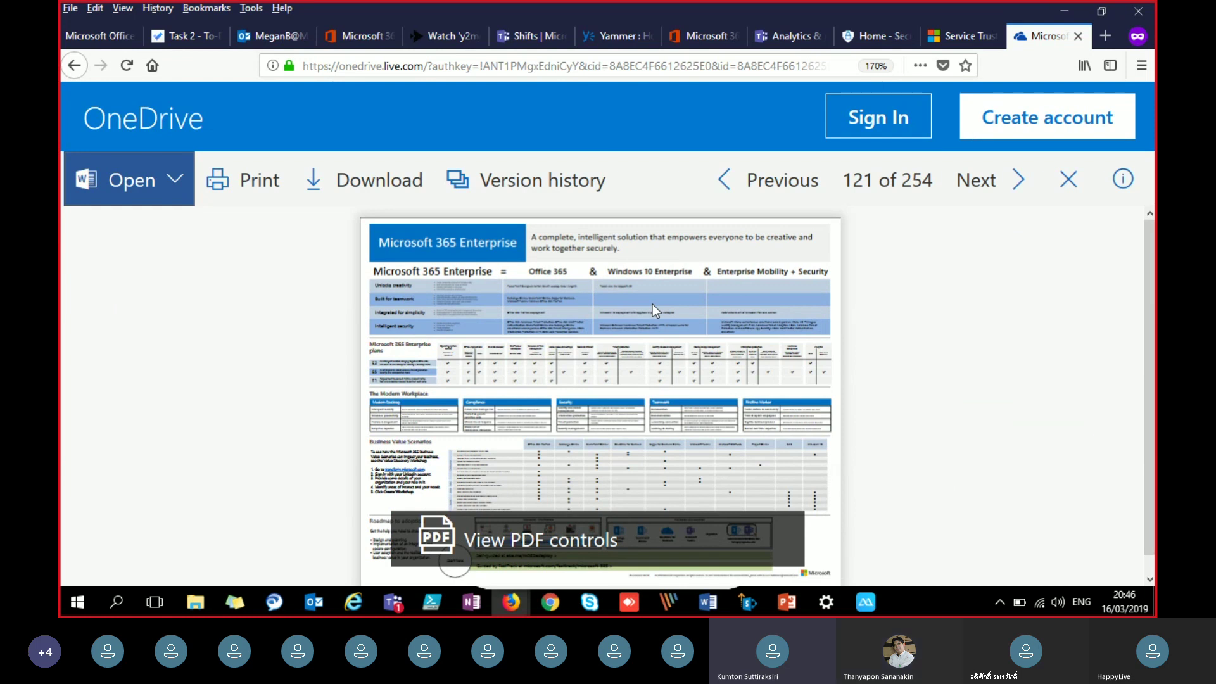
# Step: Download Microsoft365Enterprise.pdf and open it from Firefox's downloads list in Acrobat Reader
pyautogui.click(323, 198)
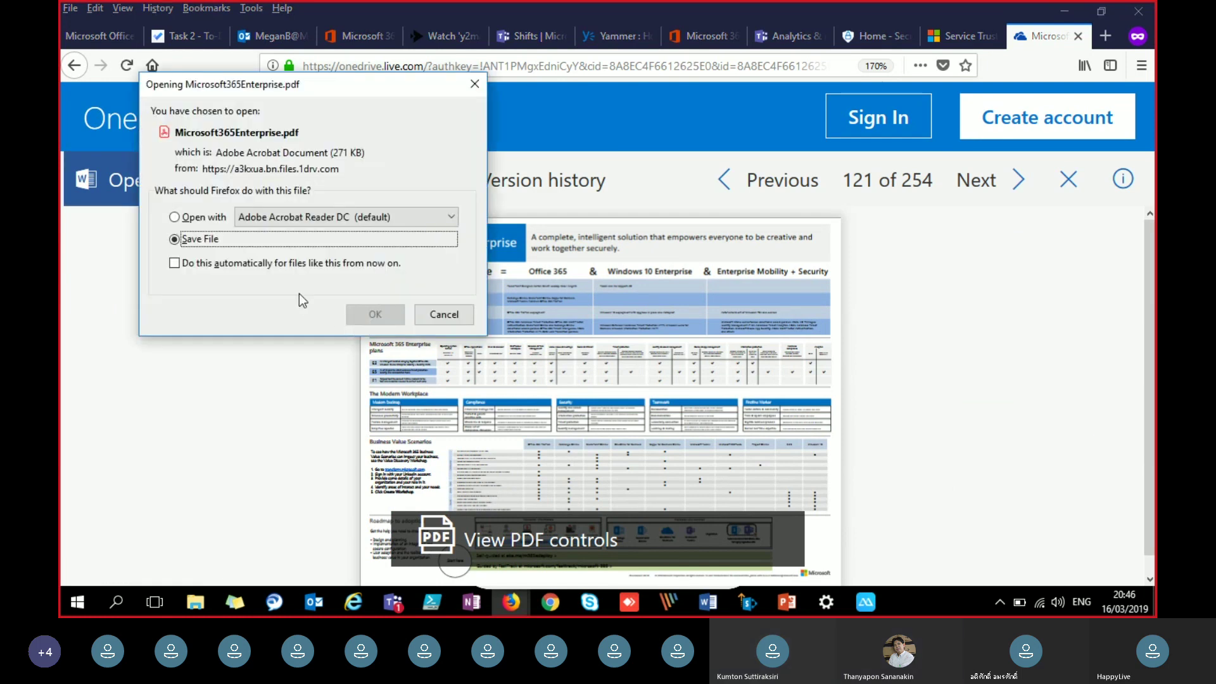
pyautogui.click(374, 315)
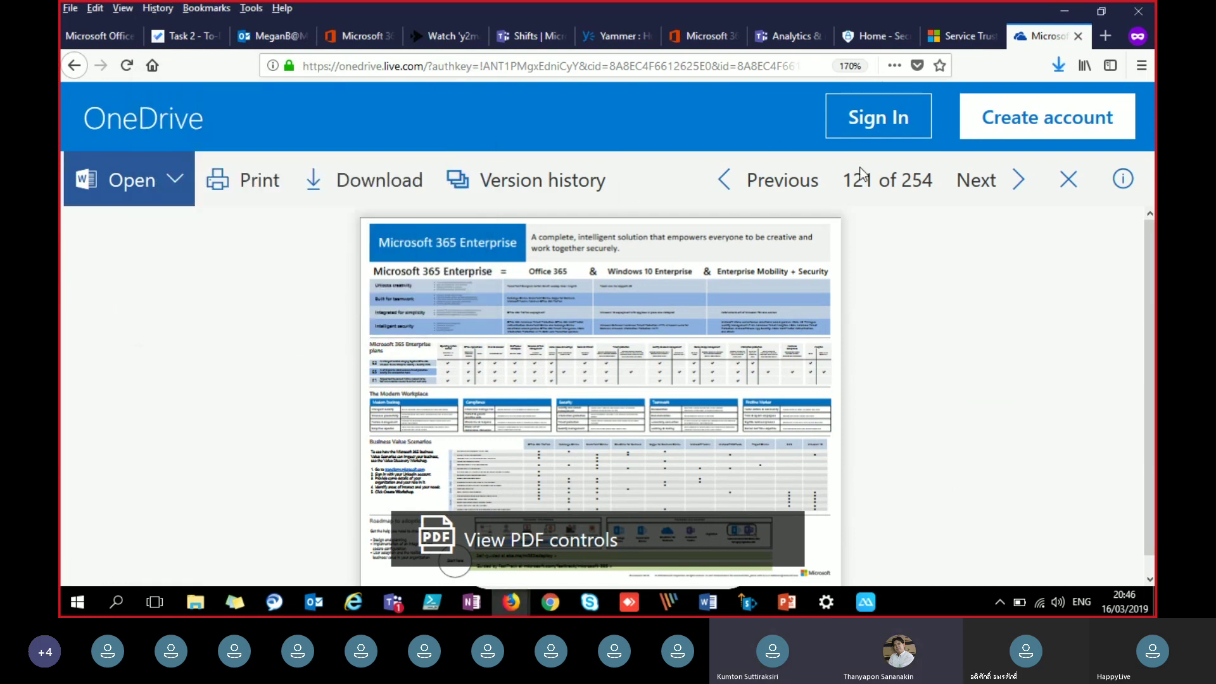
pyautogui.click(1059, 65)
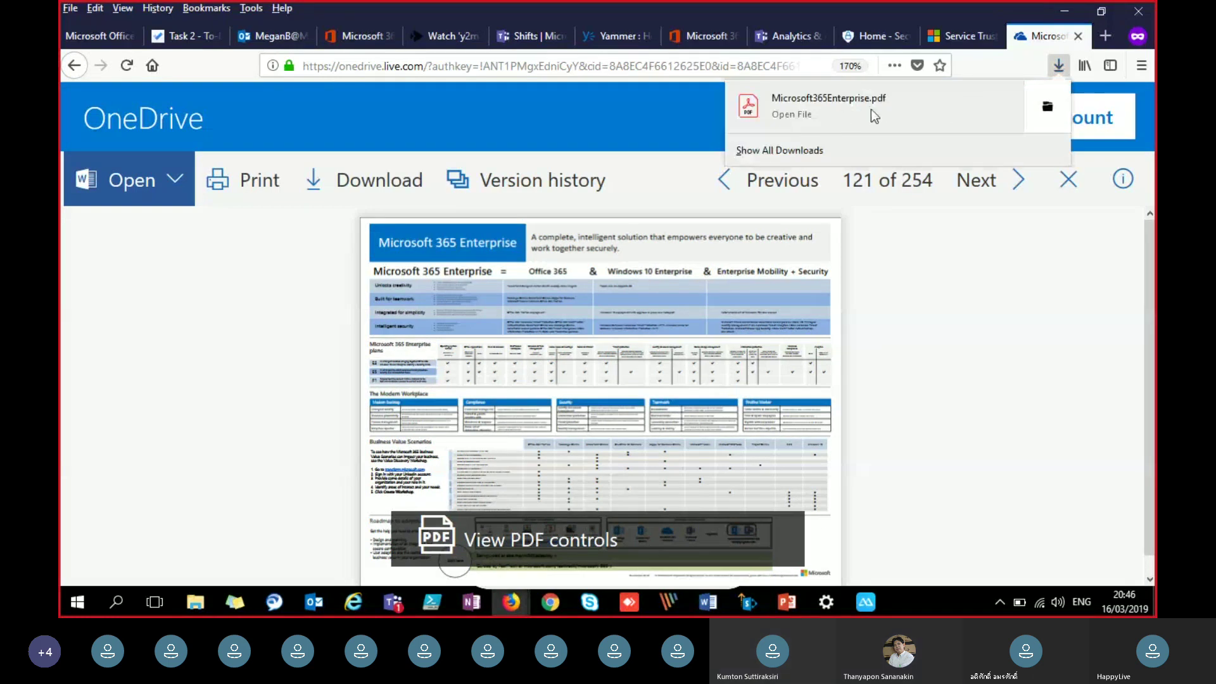
pyautogui.click(873, 130)
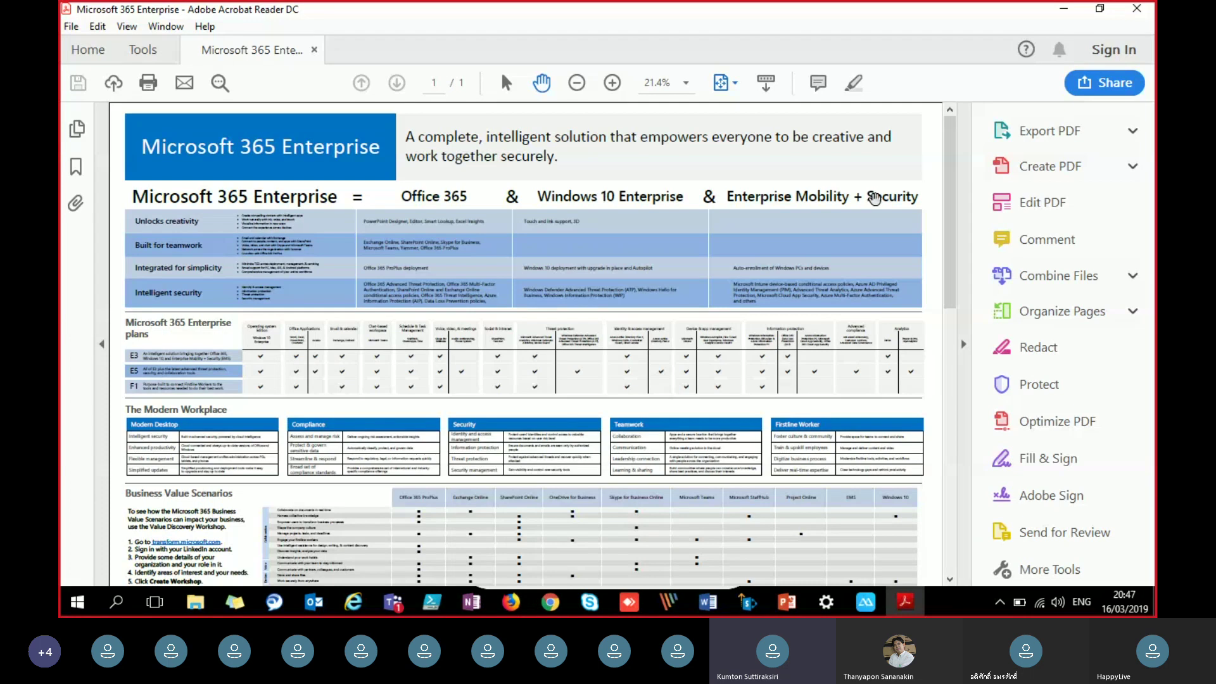
# Step: Scroll through the poster's plans and Modern Workplace sections, zooming from 33.3% to 66.7%
pyautogui.hotkey('ctrl', '+')
pyautogui.hotkey('ctrl', '+')
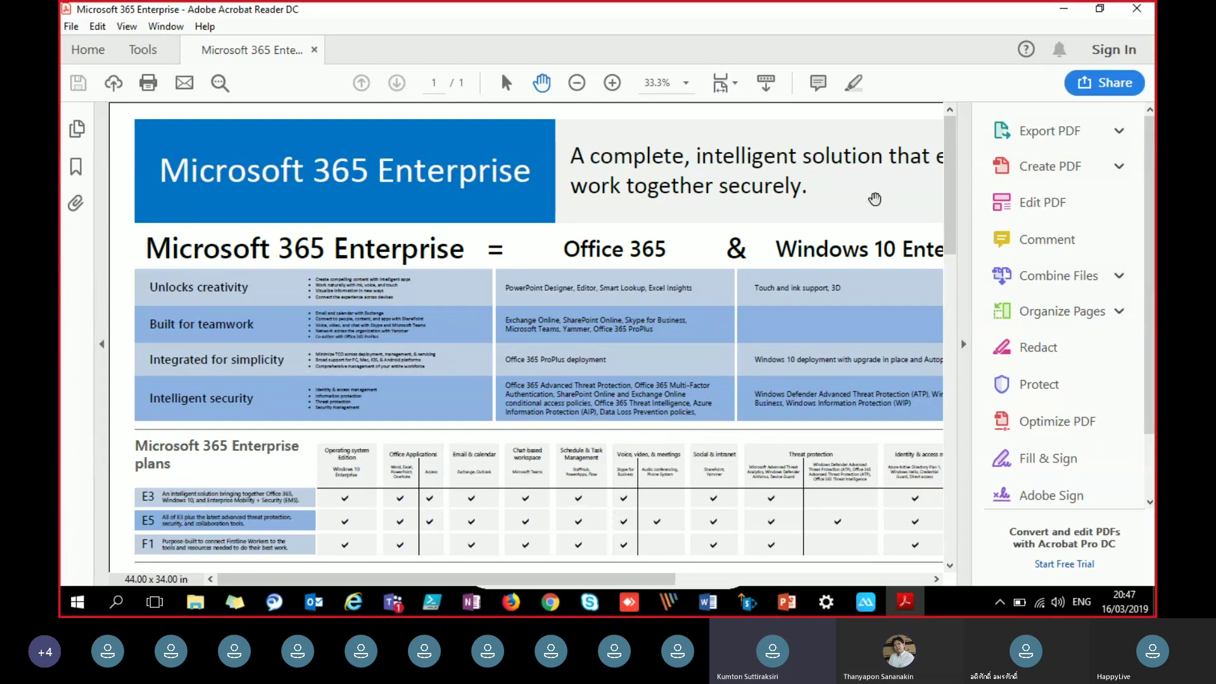
pyautogui.scroll(-1, 875, 199)
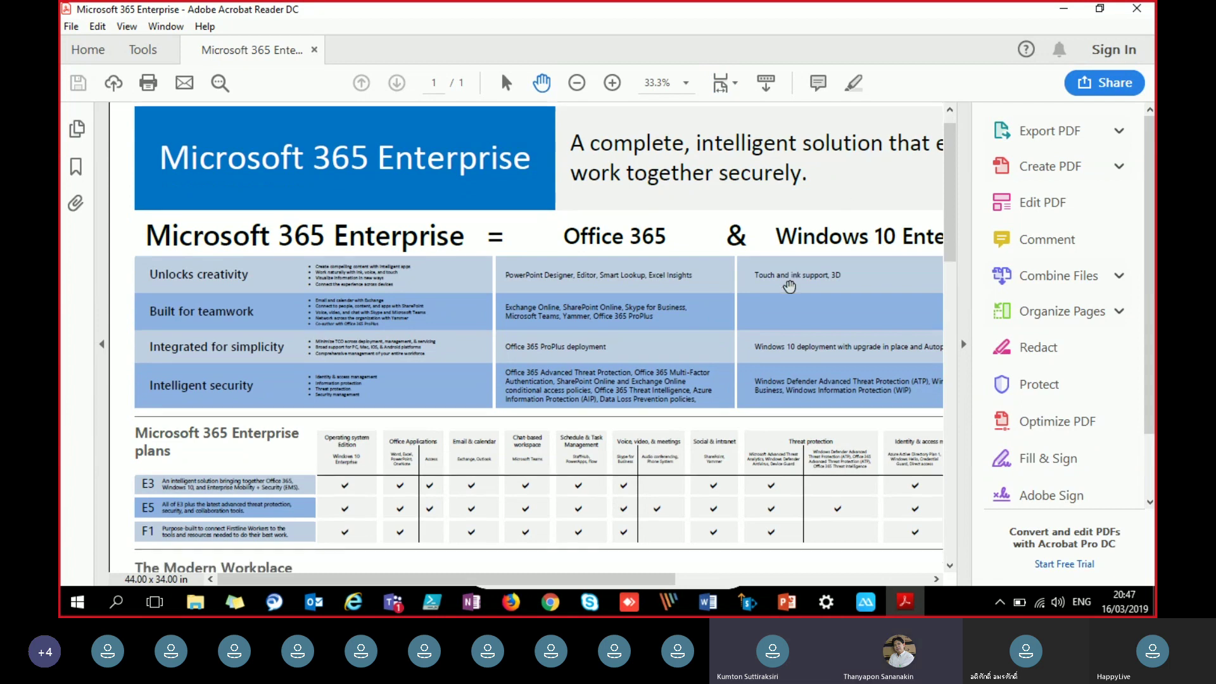
pyautogui.scroll(-5, 771, 321)
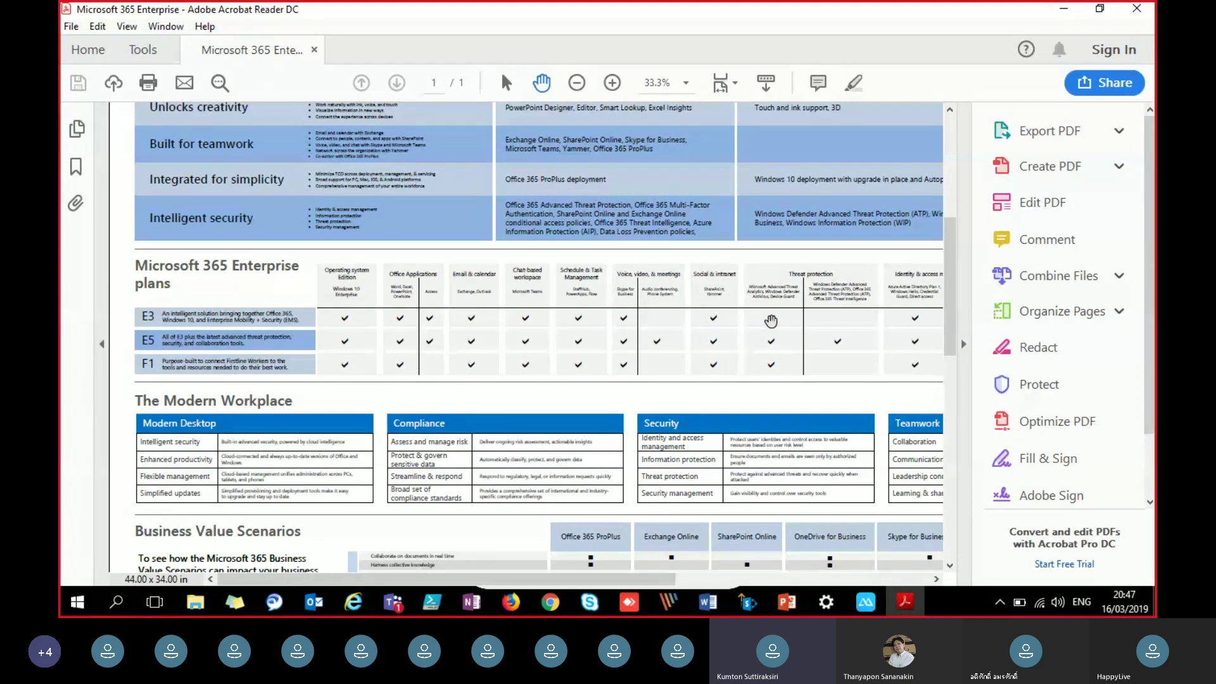
pyautogui.scroll(-3, 768, 326)
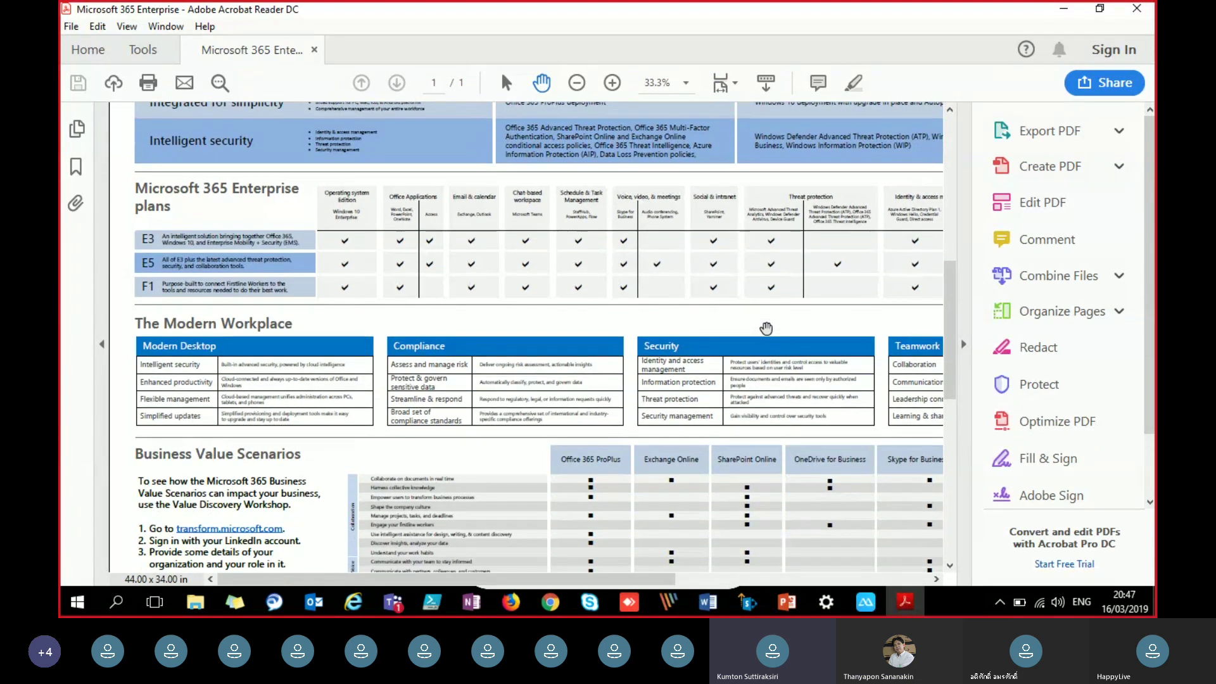
pyautogui.scroll(-6, 766, 328)
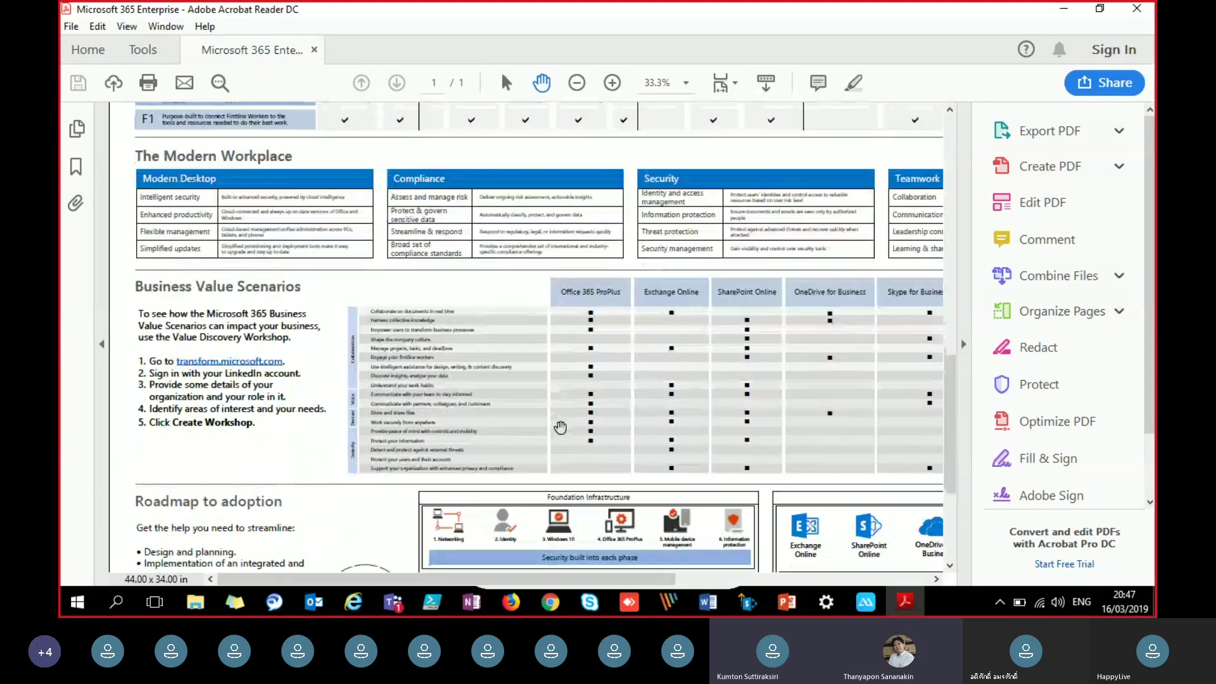
pyautogui.scroll(-2, 560, 428)
pyautogui.scroll(-2, 560, 428)
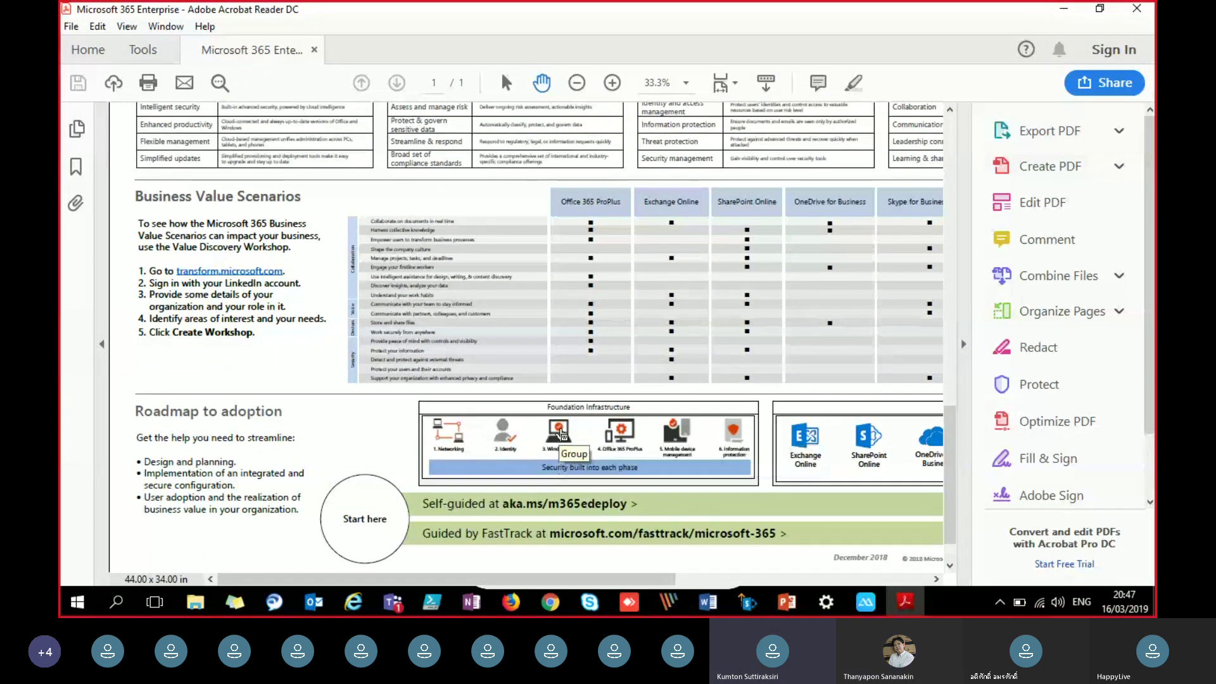
pyautogui.click(611, 83)
pyautogui.click(610, 83)
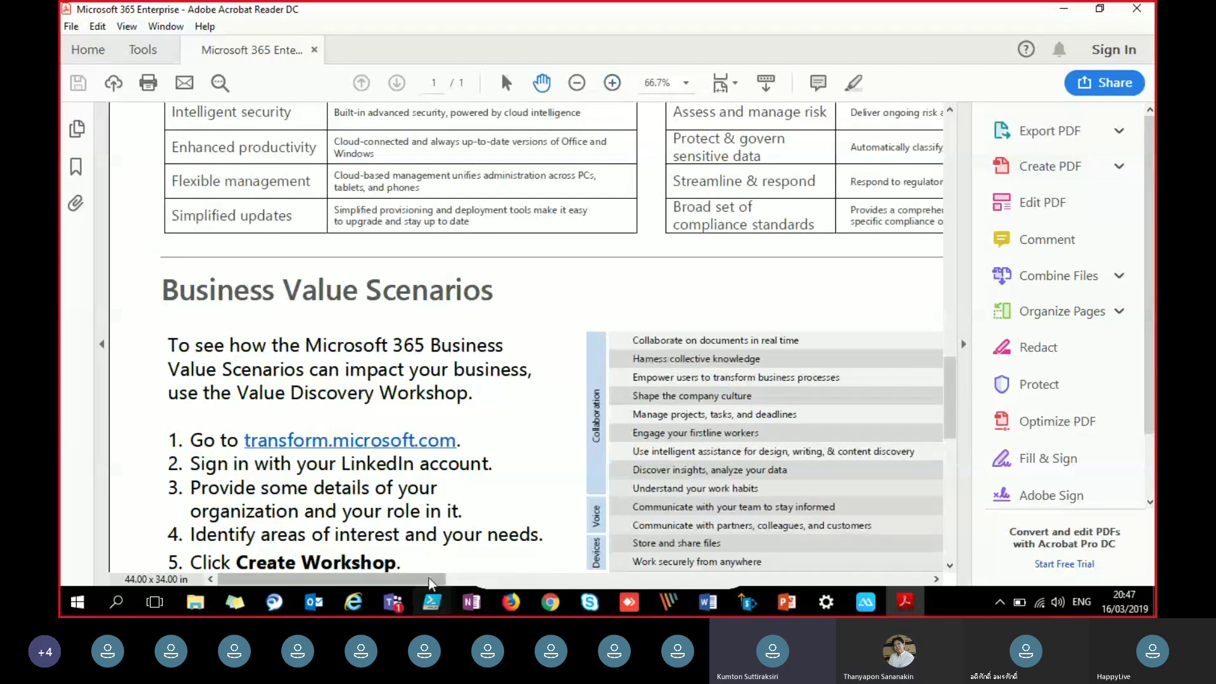
# Step: Look over the Business Value Scenarios section, then stop sharing the screen in the Teams meeting
pyautogui.moveTo(431, 579); pyautogui.dragTo(534, 568)
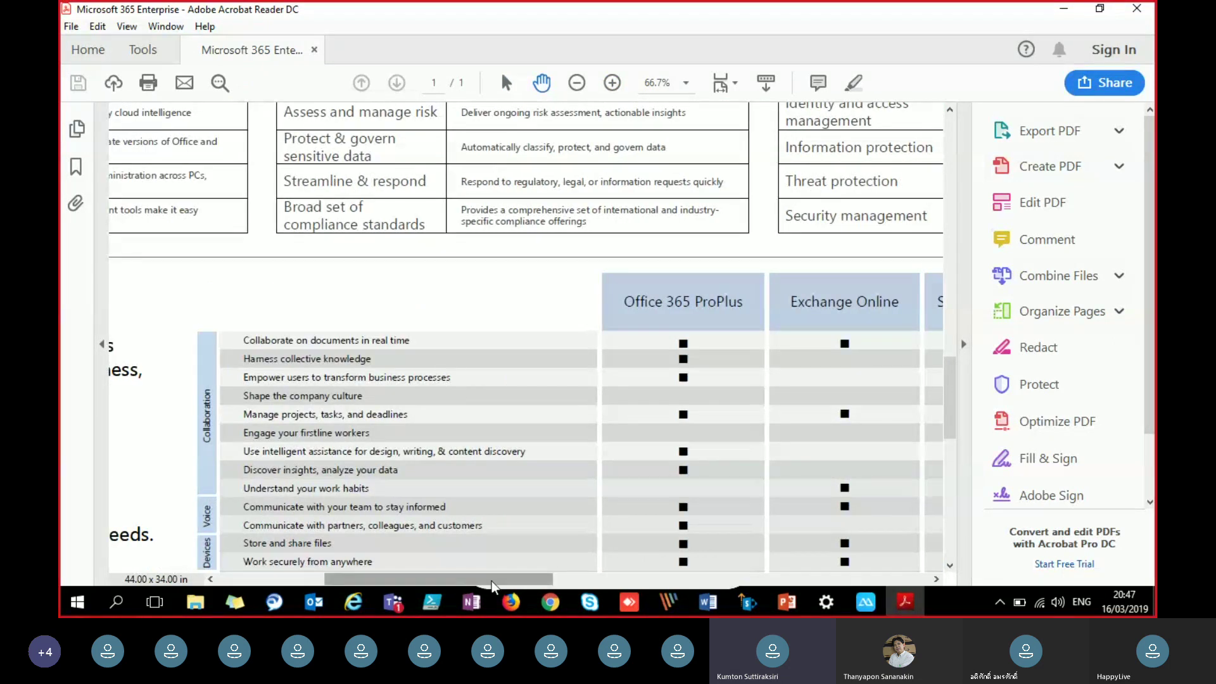
pyautogui.moveTo(492, 586); pyautogui.dragTo(551, 578)
pyautogui.scroll(-4, 666, 420)
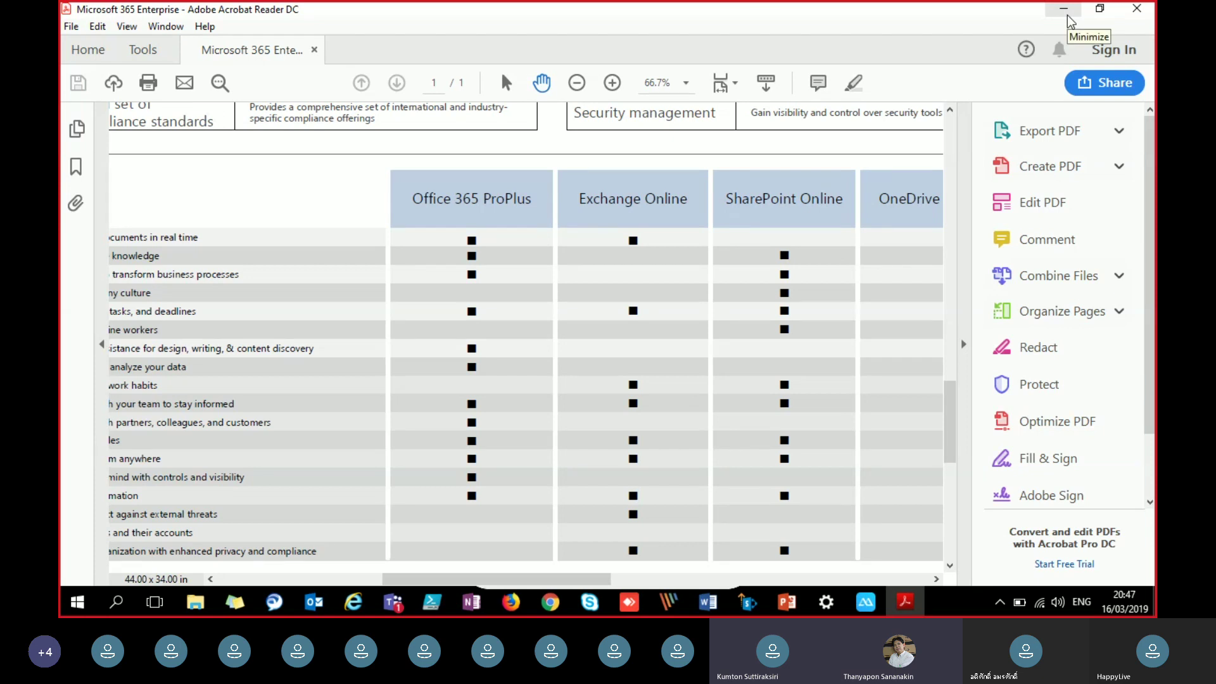
pyautogui.click(394, 603)
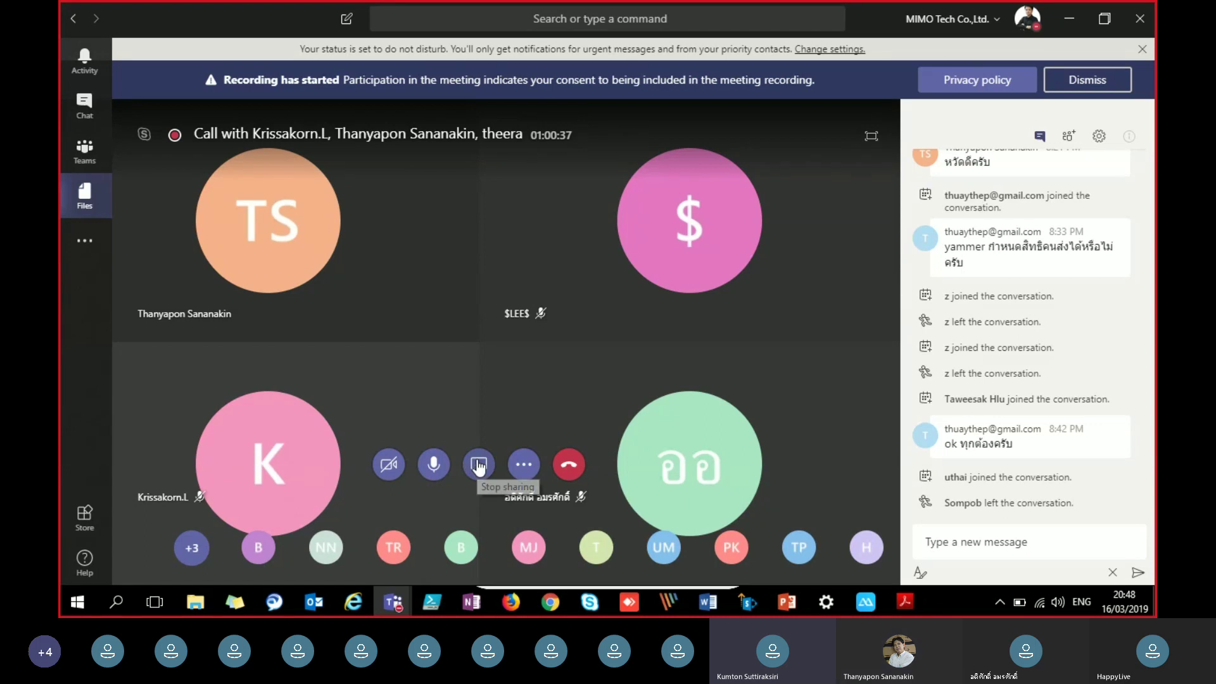
pyautogui.click(479, 466)
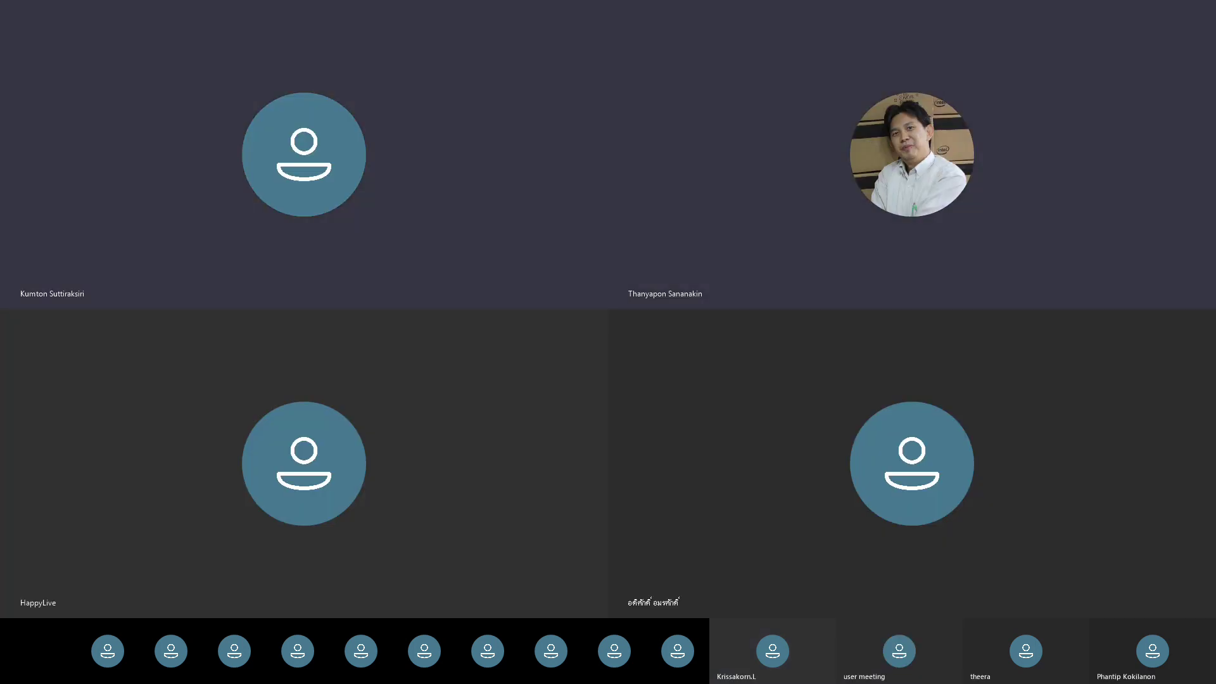